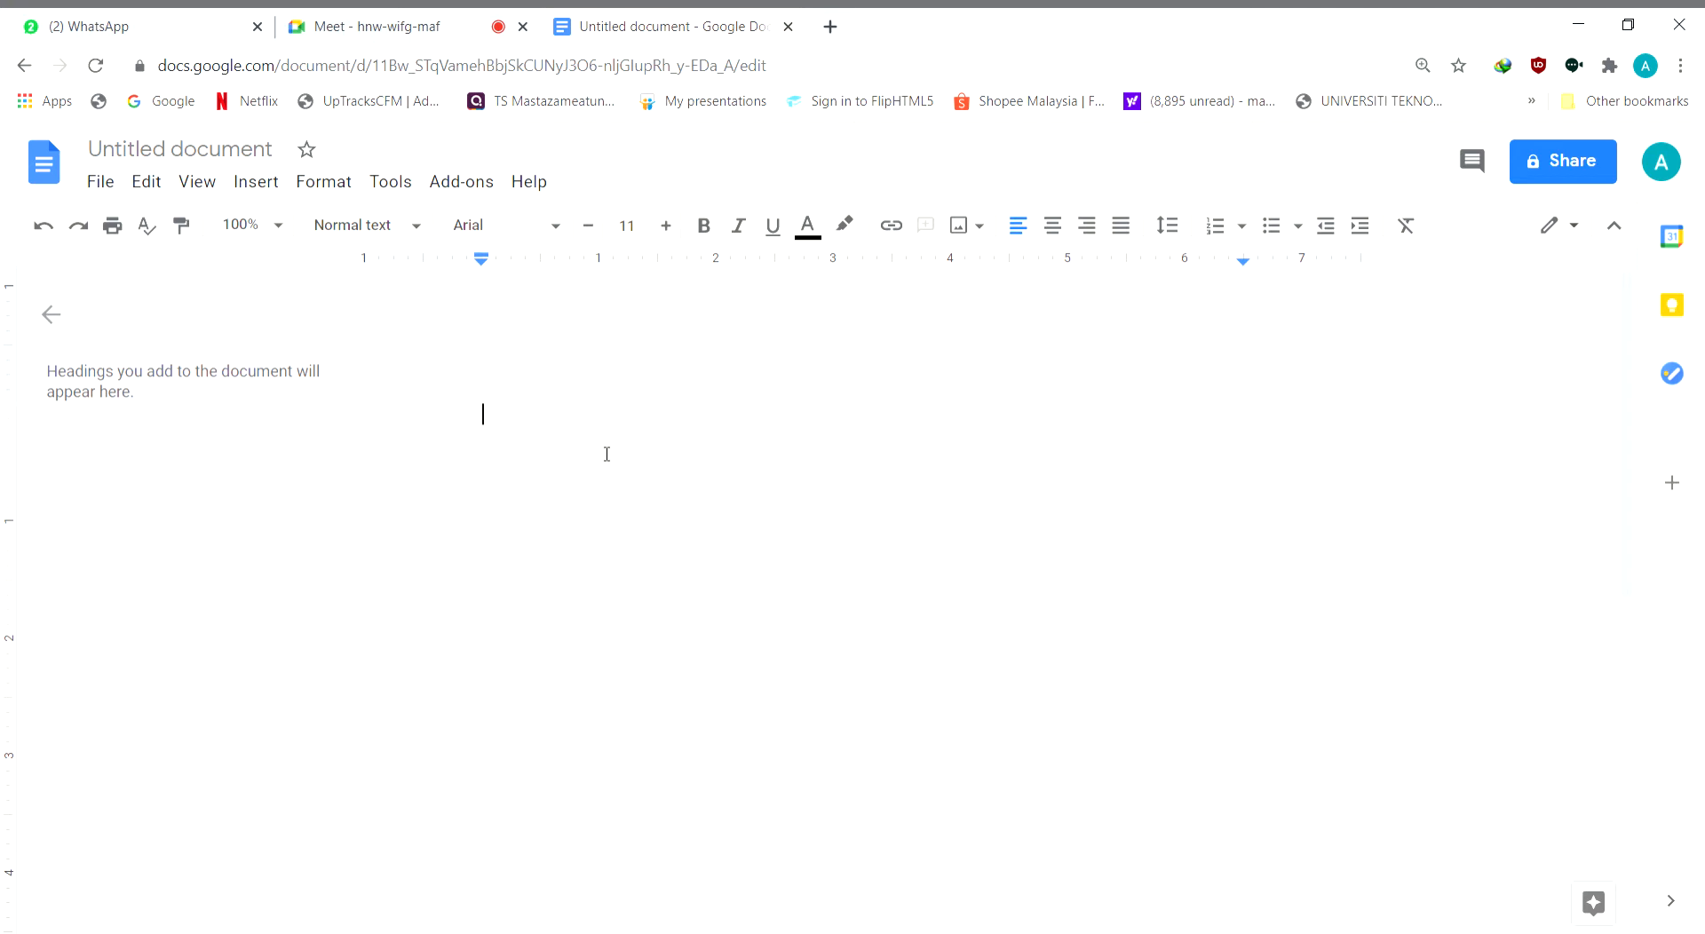
Set the font of the blank document to Times New Roman
{"action": "left_click", "coordinate": [558, 228]}
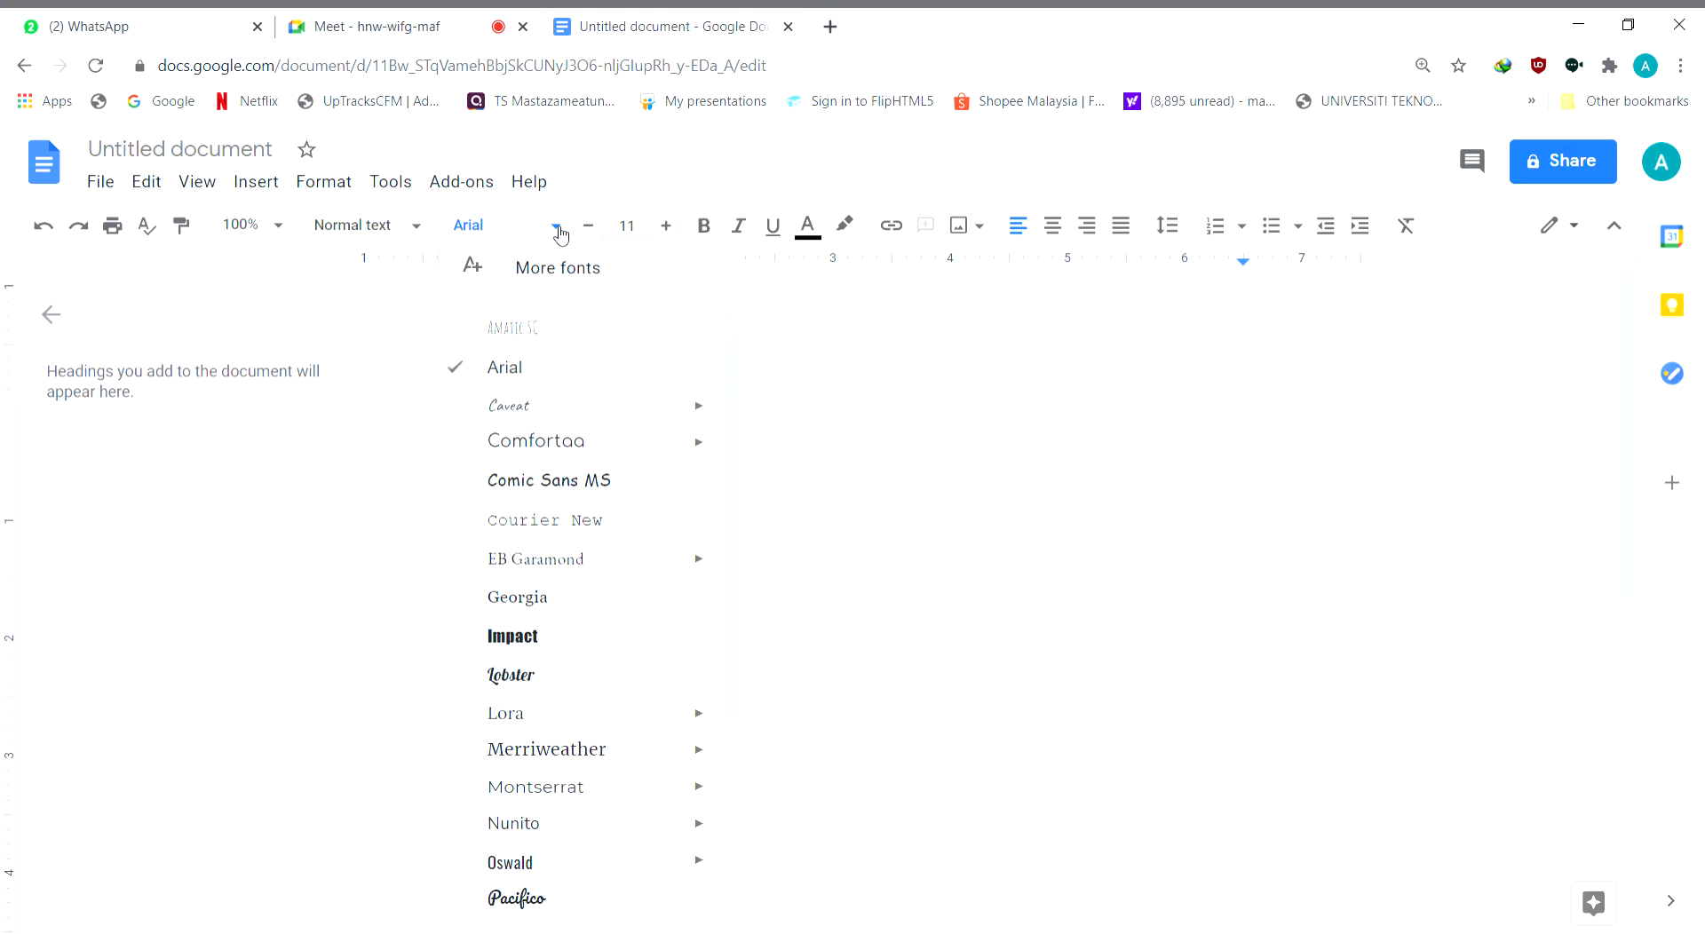
{"action": "left_click", "coordinate": [582, 371]}
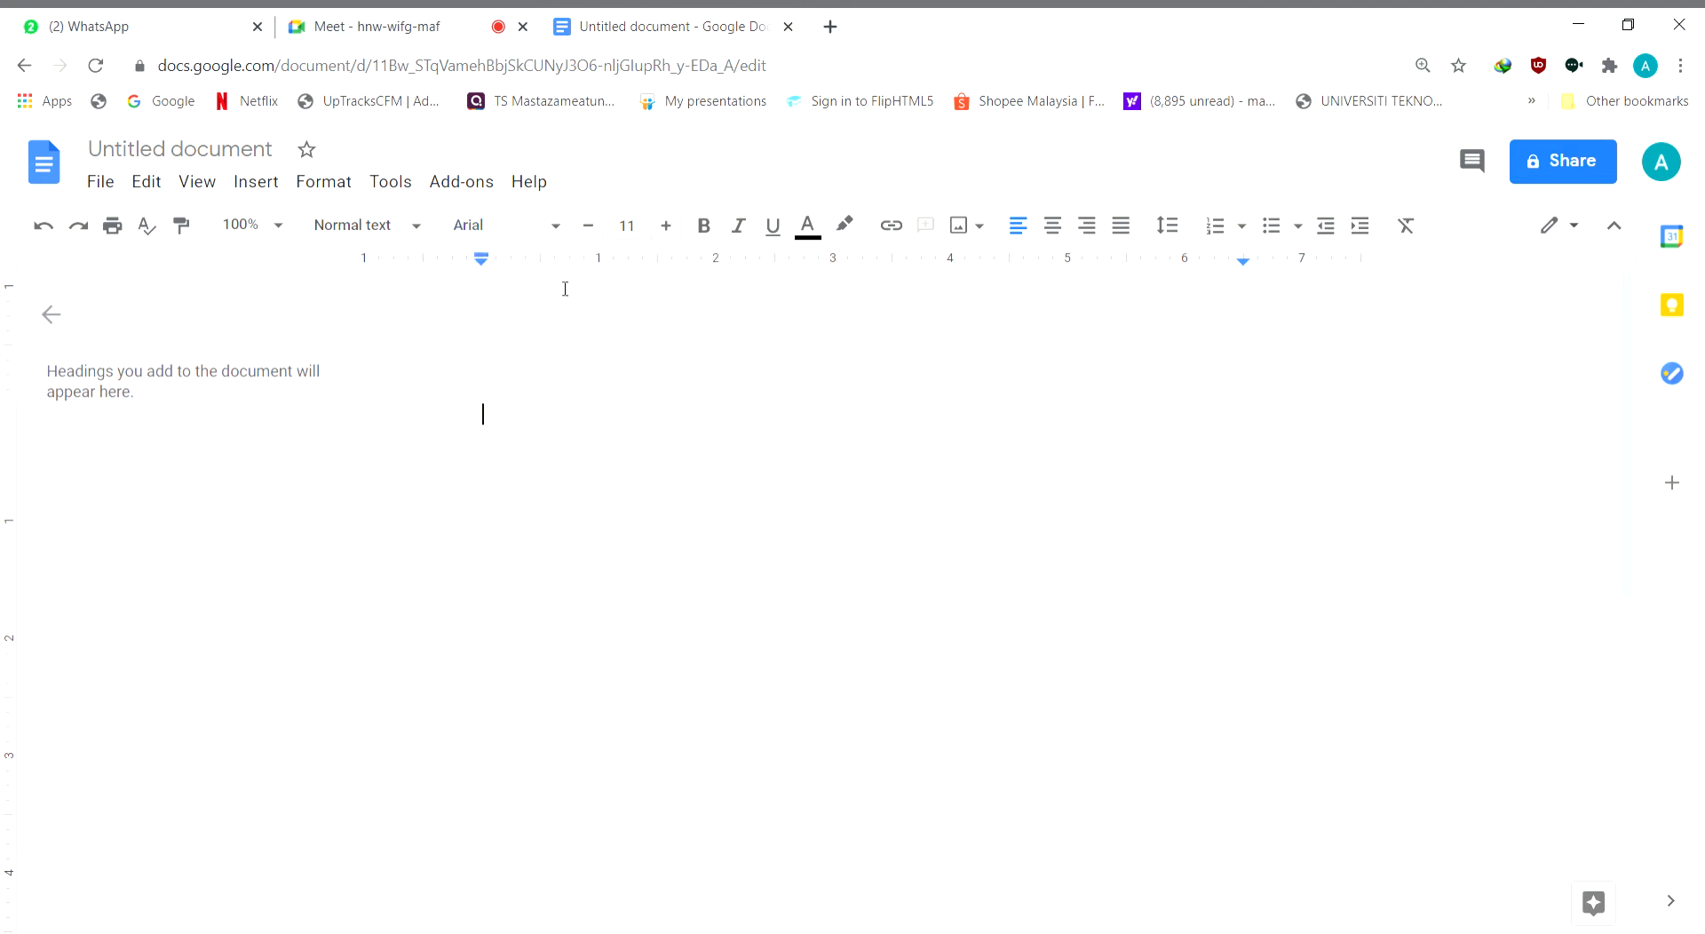
{"action": "left_click", "coordinate": [557, 226]}
{"action": "scroll", "coordinate": [553, 356], "scroll_direction": "down", "scroll_amount": 3}
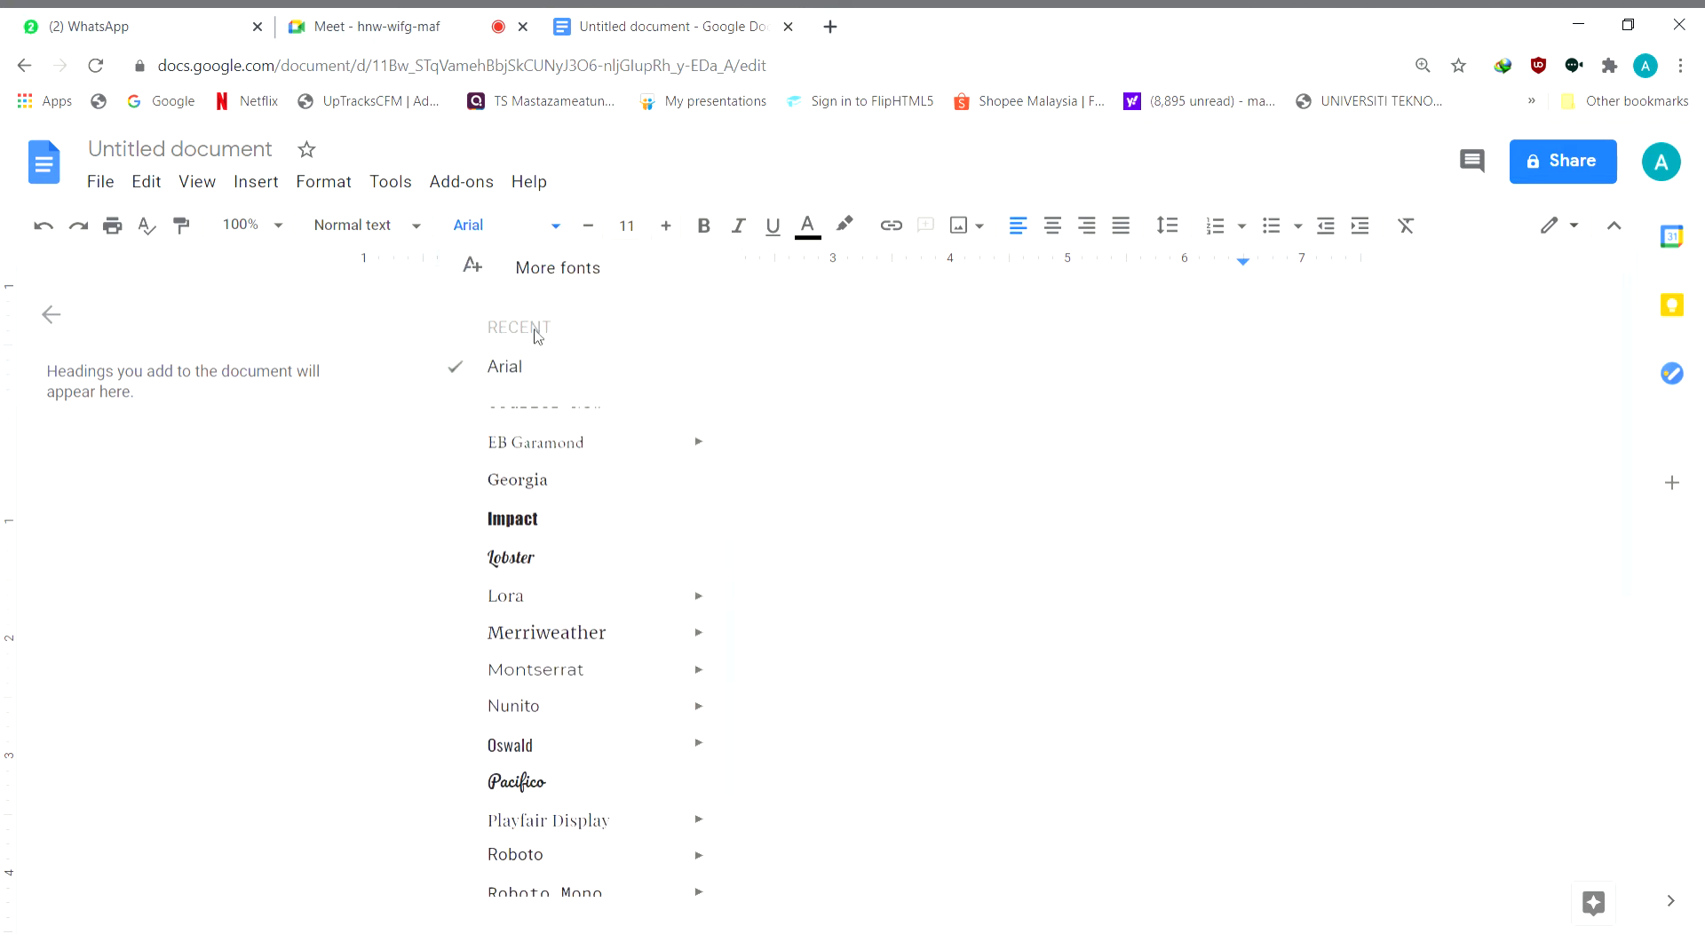
{"action": "scroll", "coordinate": [616, 494], "scroll_direction": "down", "scroll_amount": 2}
{"action": "left_click", "coordinate": [613, 796]}
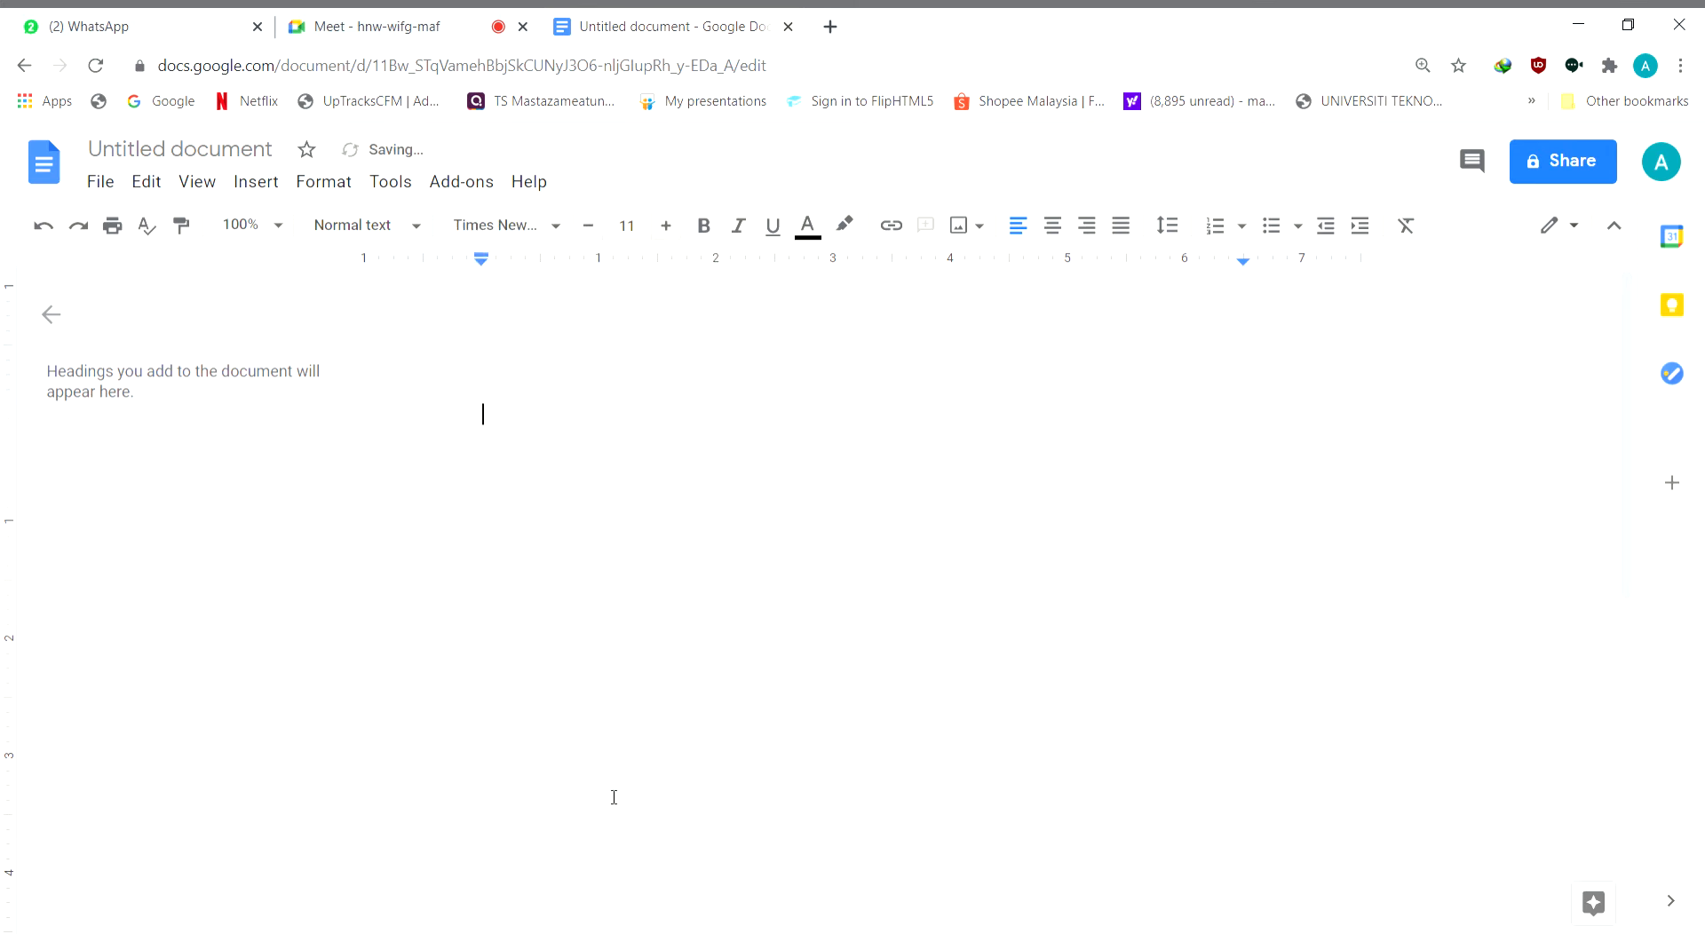
{"action": "left_click", "coordinate": [555, 233]}
{"action": "scroll", "coordinate": [560, 559], "scroll_direction": "down", "scroll_amount": 5}
{"action": "scroll", "coordinate": [560, 560], "scroll_direction": "up", "scroll_amount": 5}
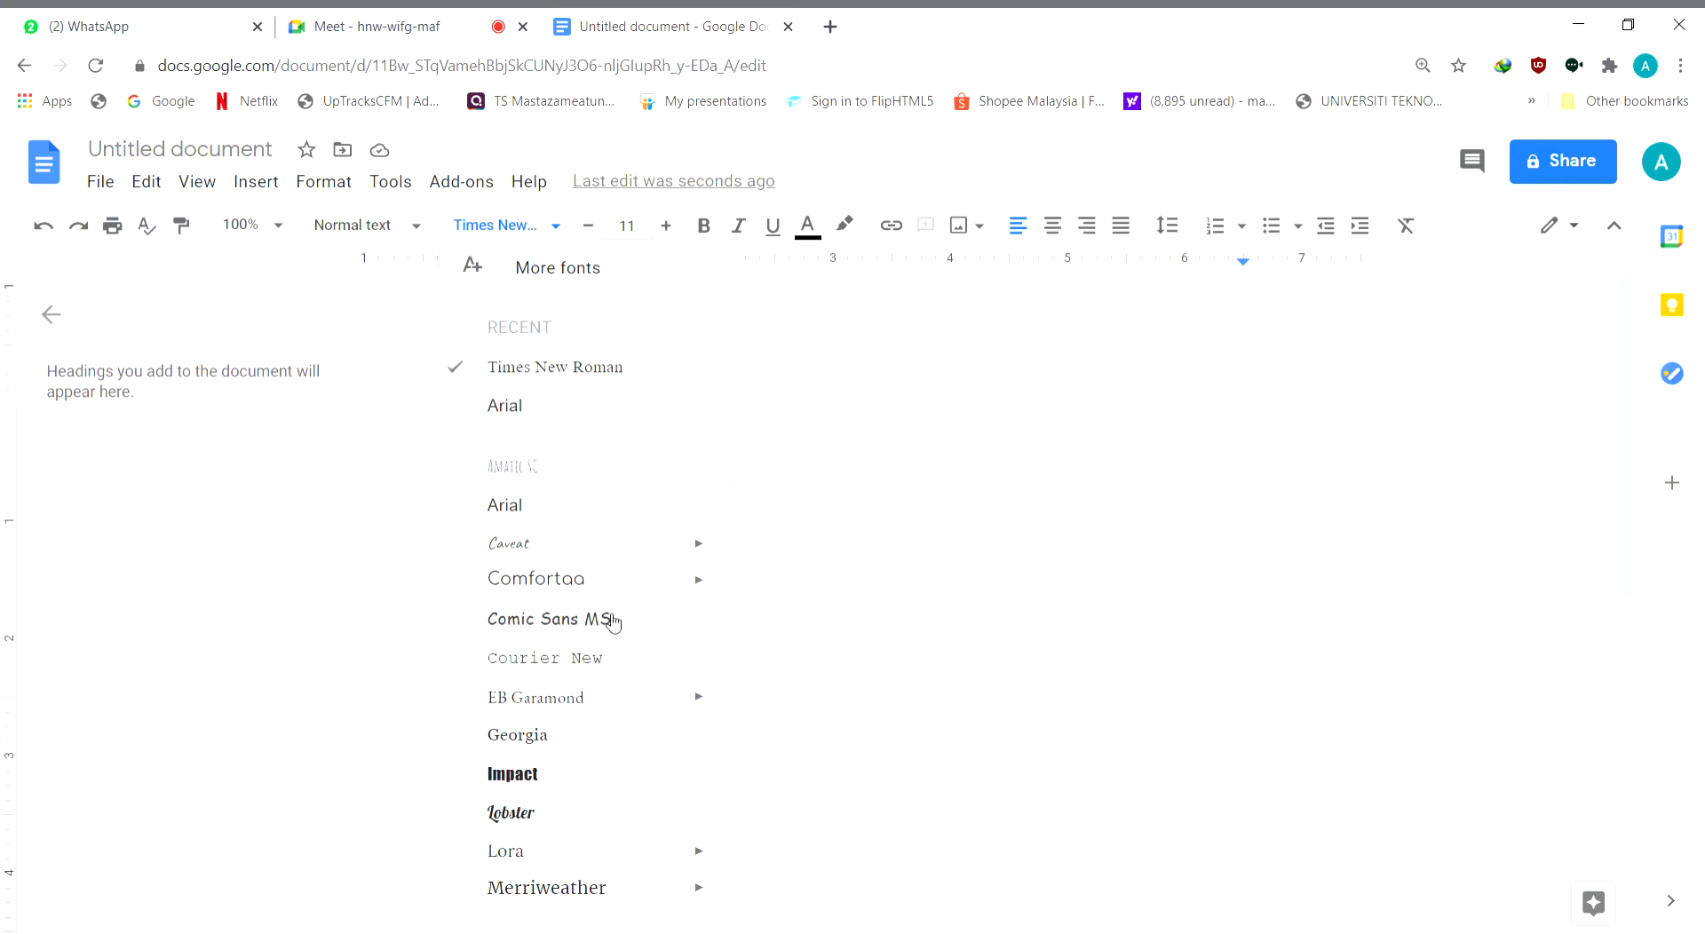
{"action": "left_click", "coordinate": [636, 381]}
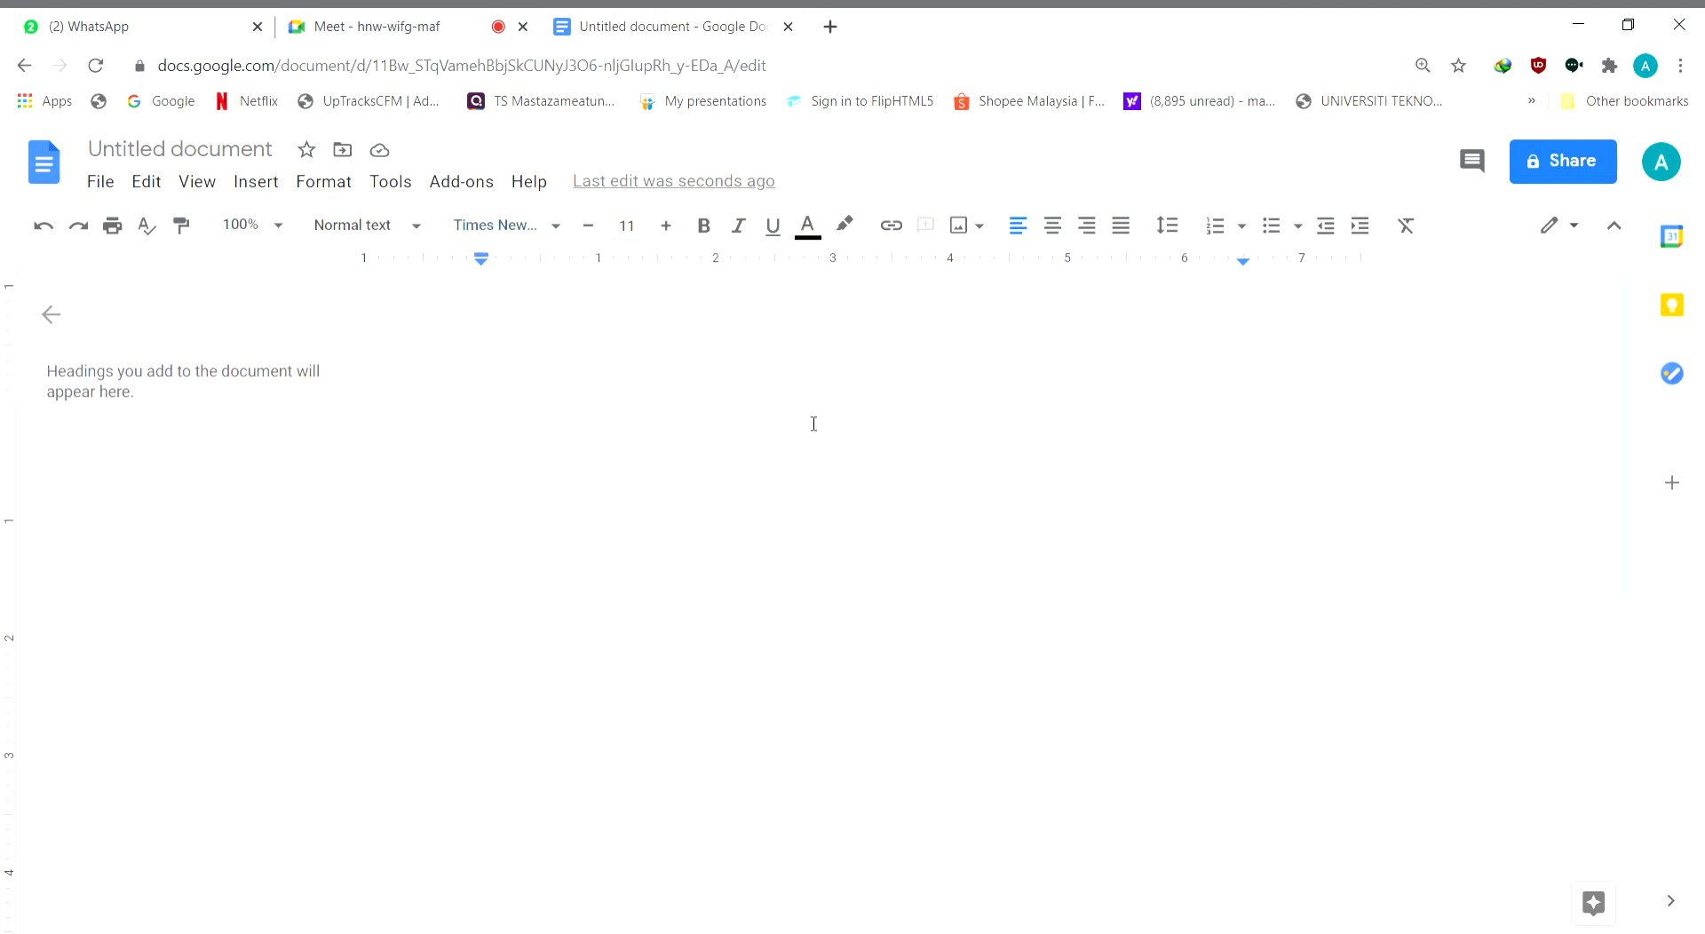
Increase the font size to 12 and justify the paragraph alignment
{"action": "left_click", "coordinate": [666, 226]}
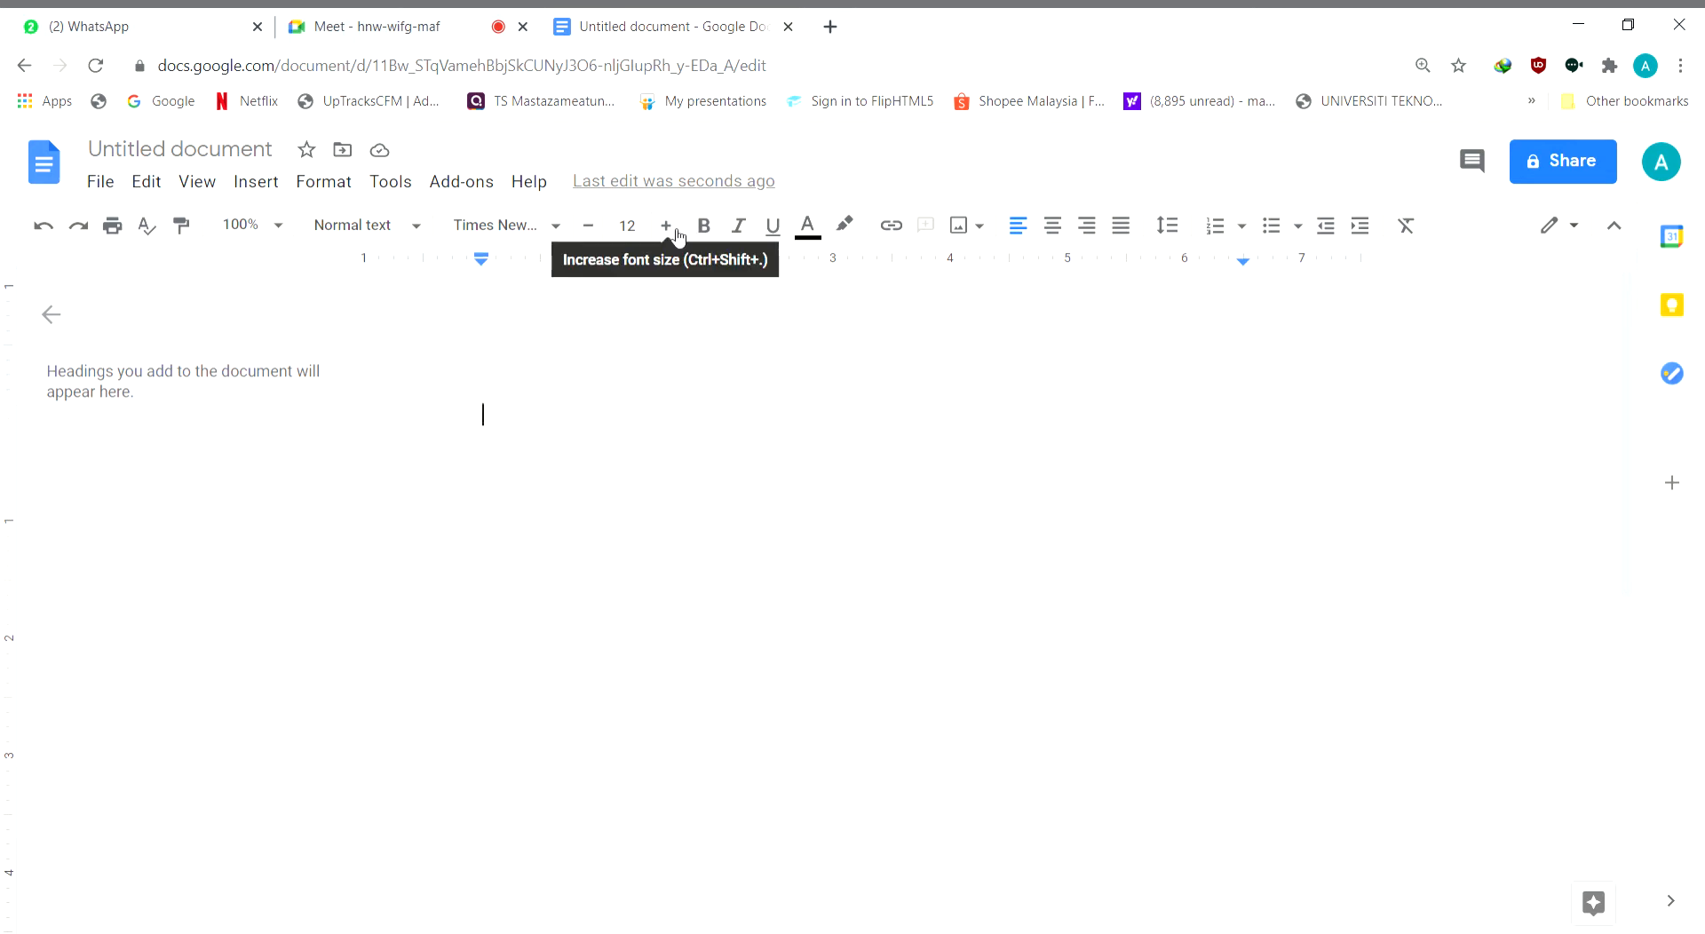
{"action": "left_click", "coordinate": [1123, 229]}
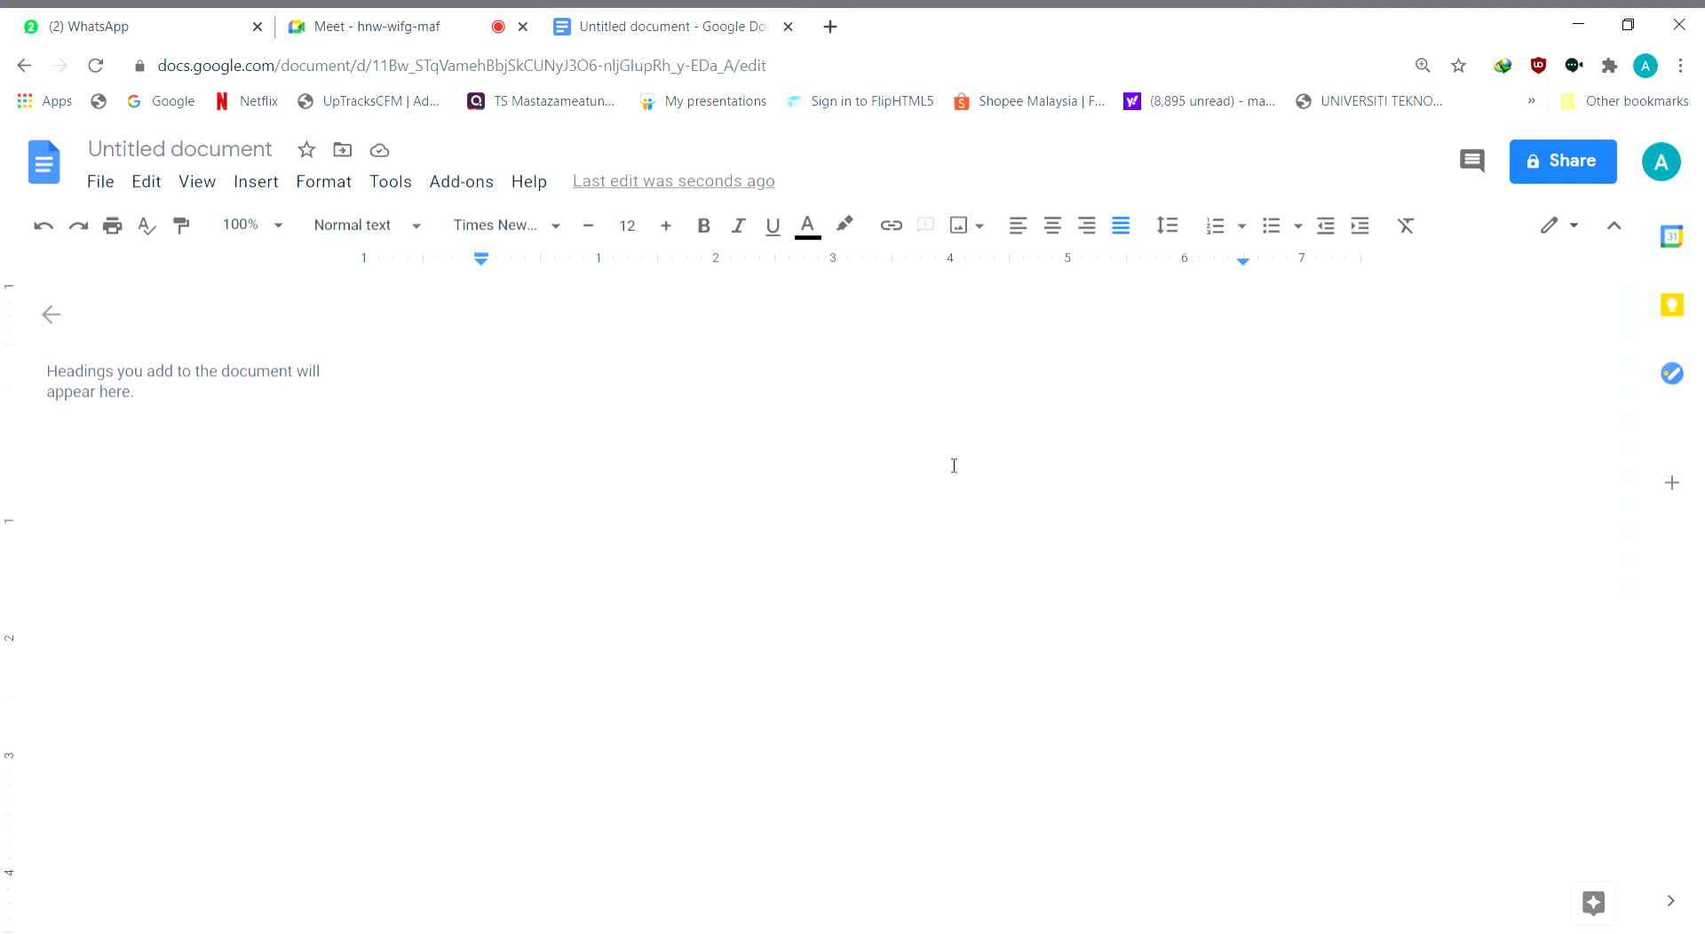
{"action": "type", "text": "T"}
{"action": "key", "text": "BackSpace"}
{"action": "left_click", "coordinate": [357, 24]}
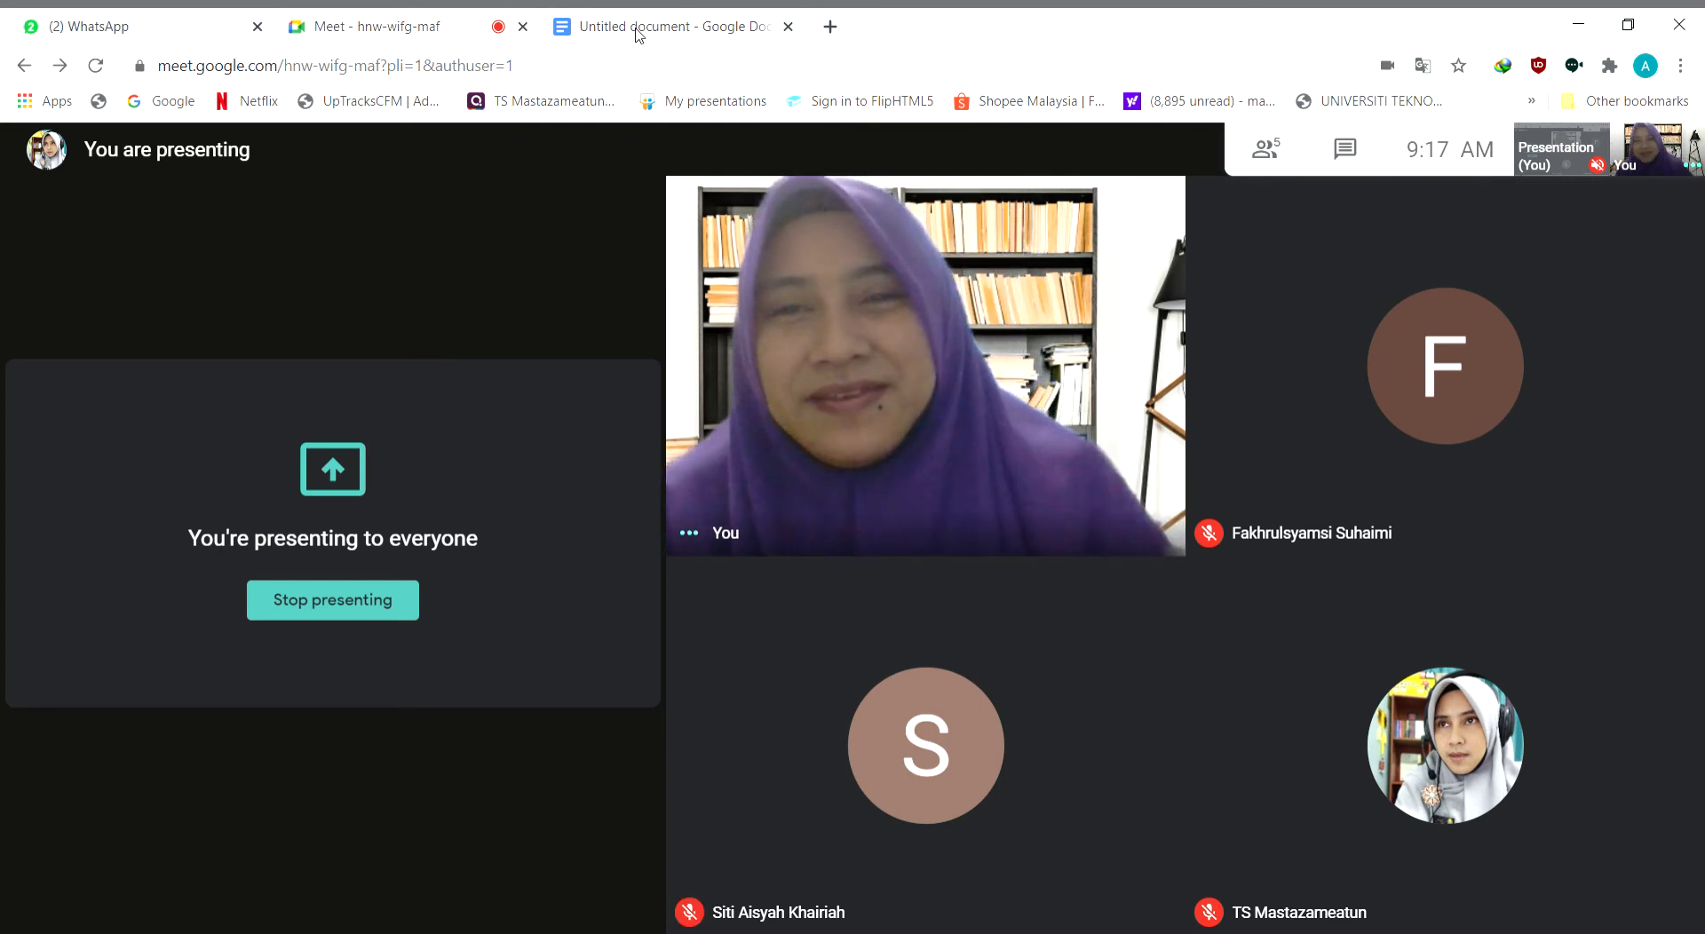
{"action": "left_click", "coordinate": [636, 27]}
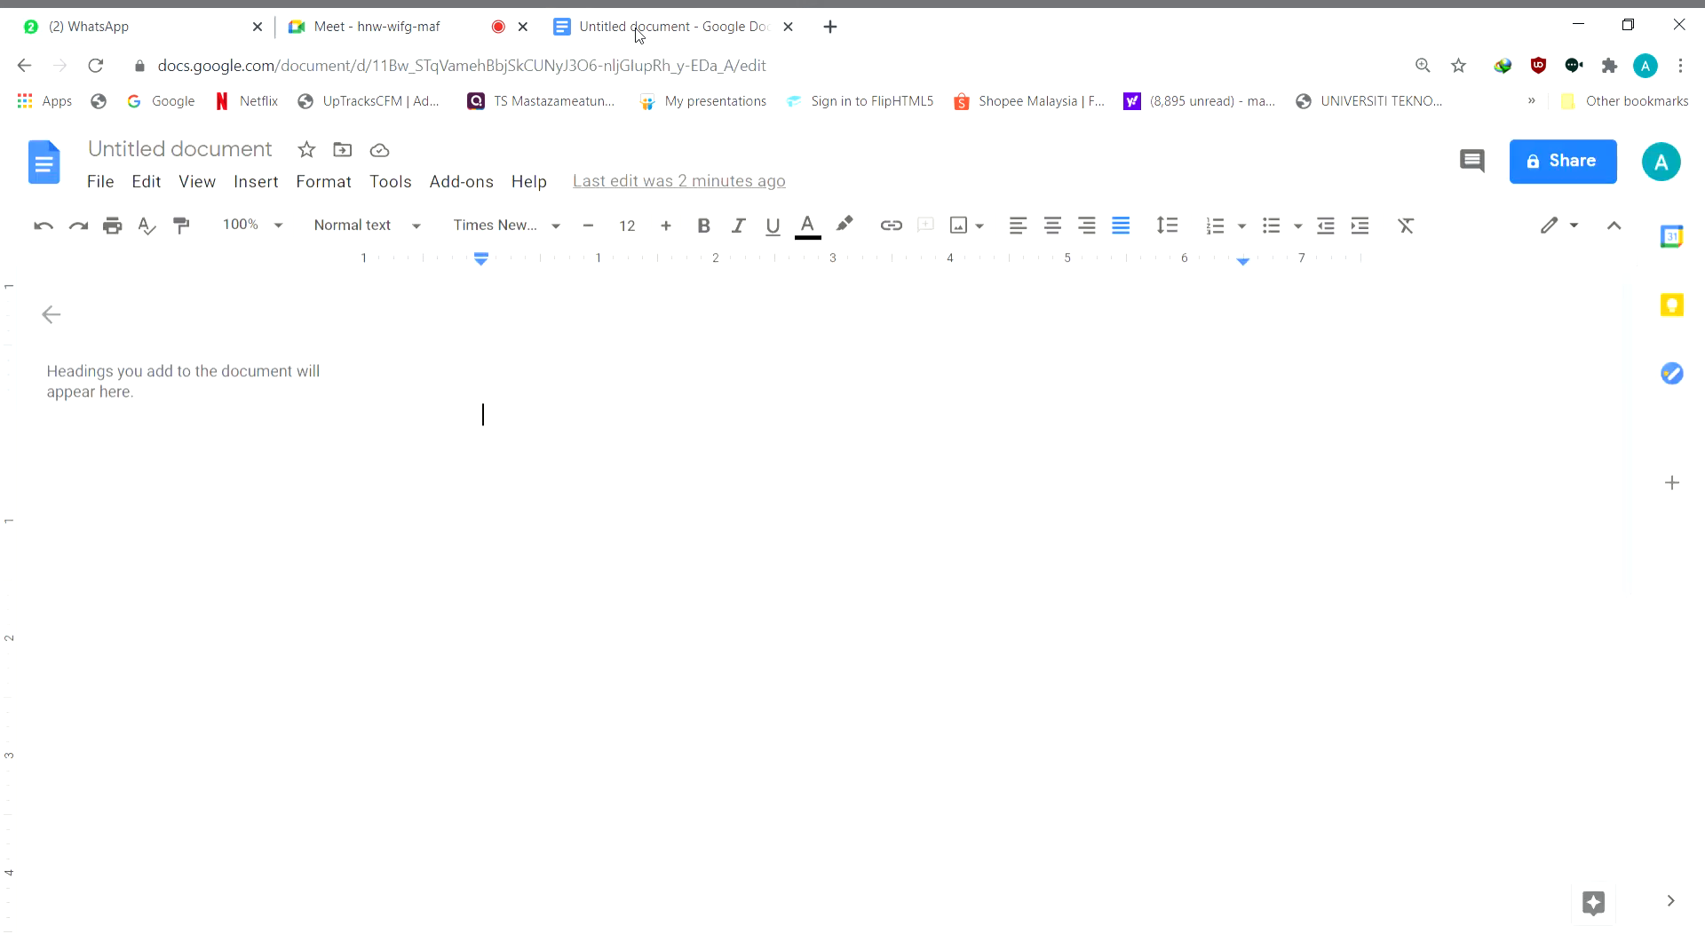
Write the bold title "Harga Sebuah Kasih Ayah" on the first line of the document
{"action": "left_click", "coordinate": [704, 227]}
{"action": "type", "text": "Harga Sebuah Kasih Ayah"}
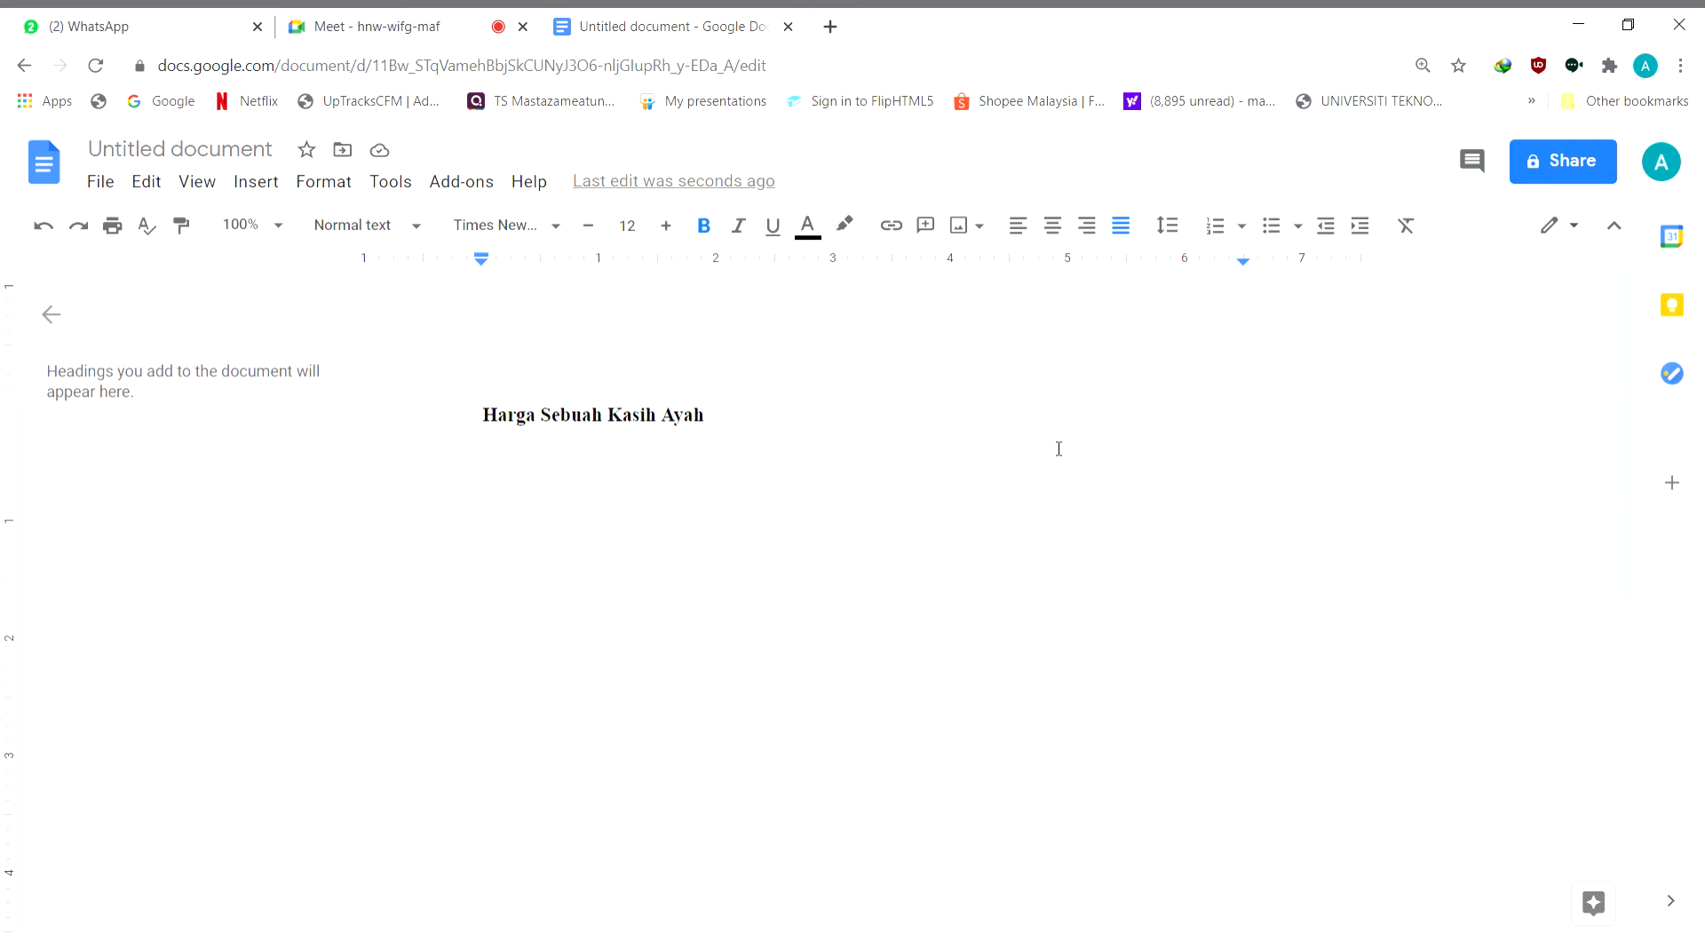
Add a bold byline of "Karya:" and the author's pen name under the title, leave a blank line and turn bold off
{"action": "key", "text": "Return"}
{"action": "type", "text": "Karya: Aude"}
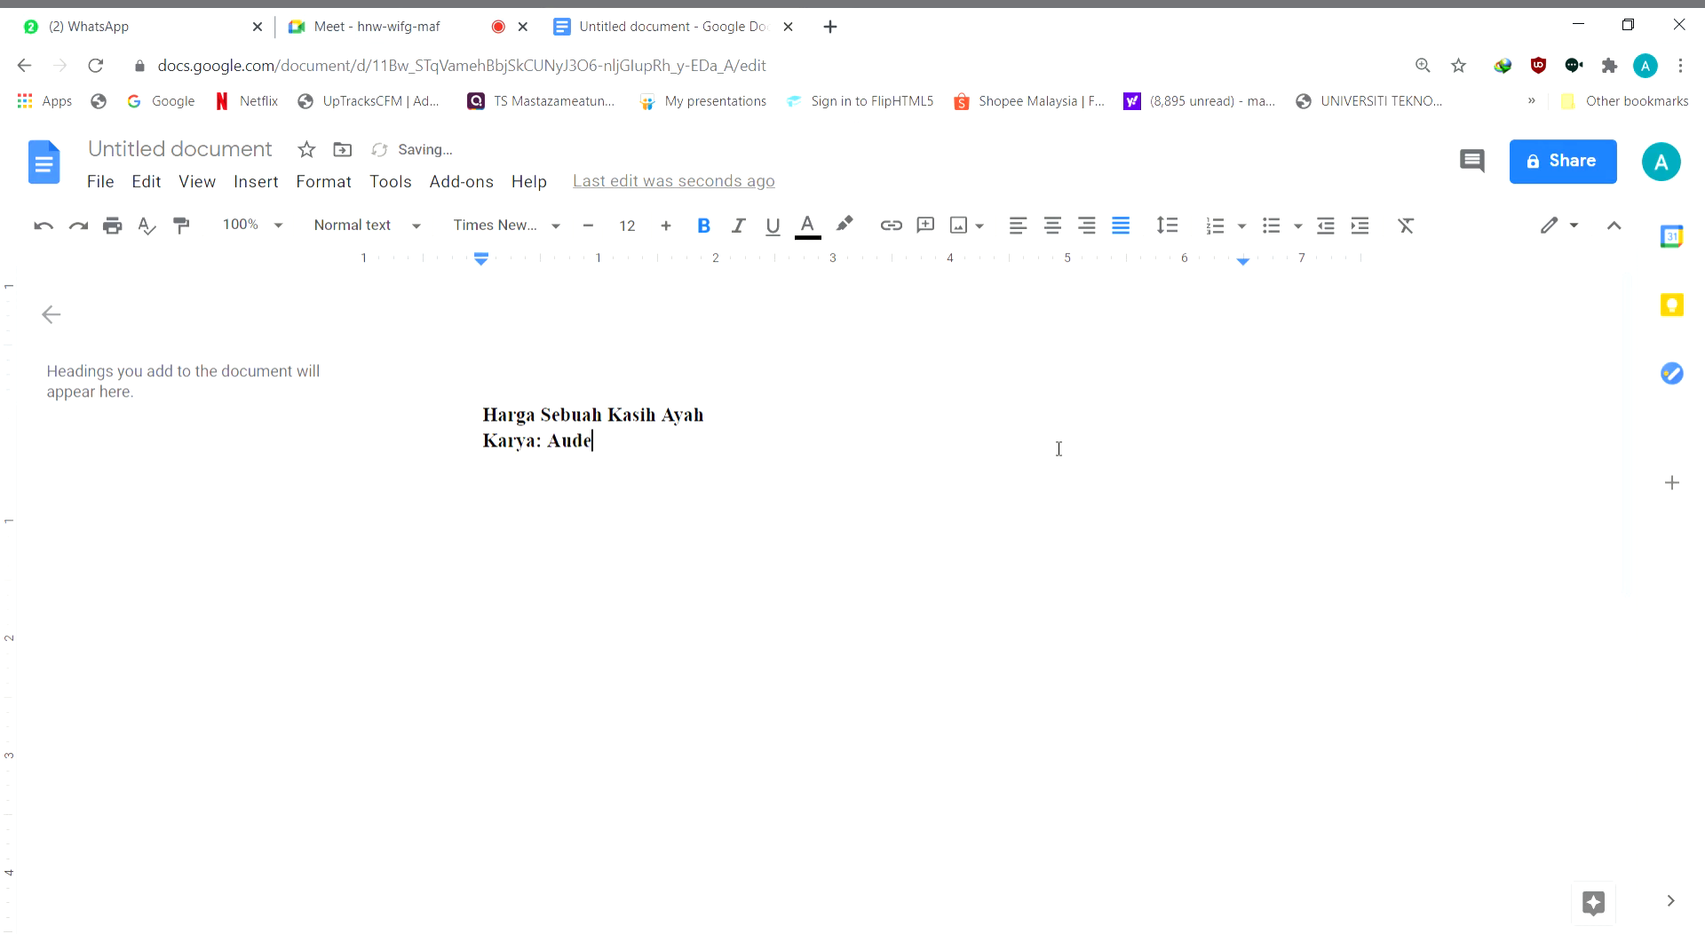
{"action": "type", "text": "aFreya"}
{"action": "key", "text": "Return"}
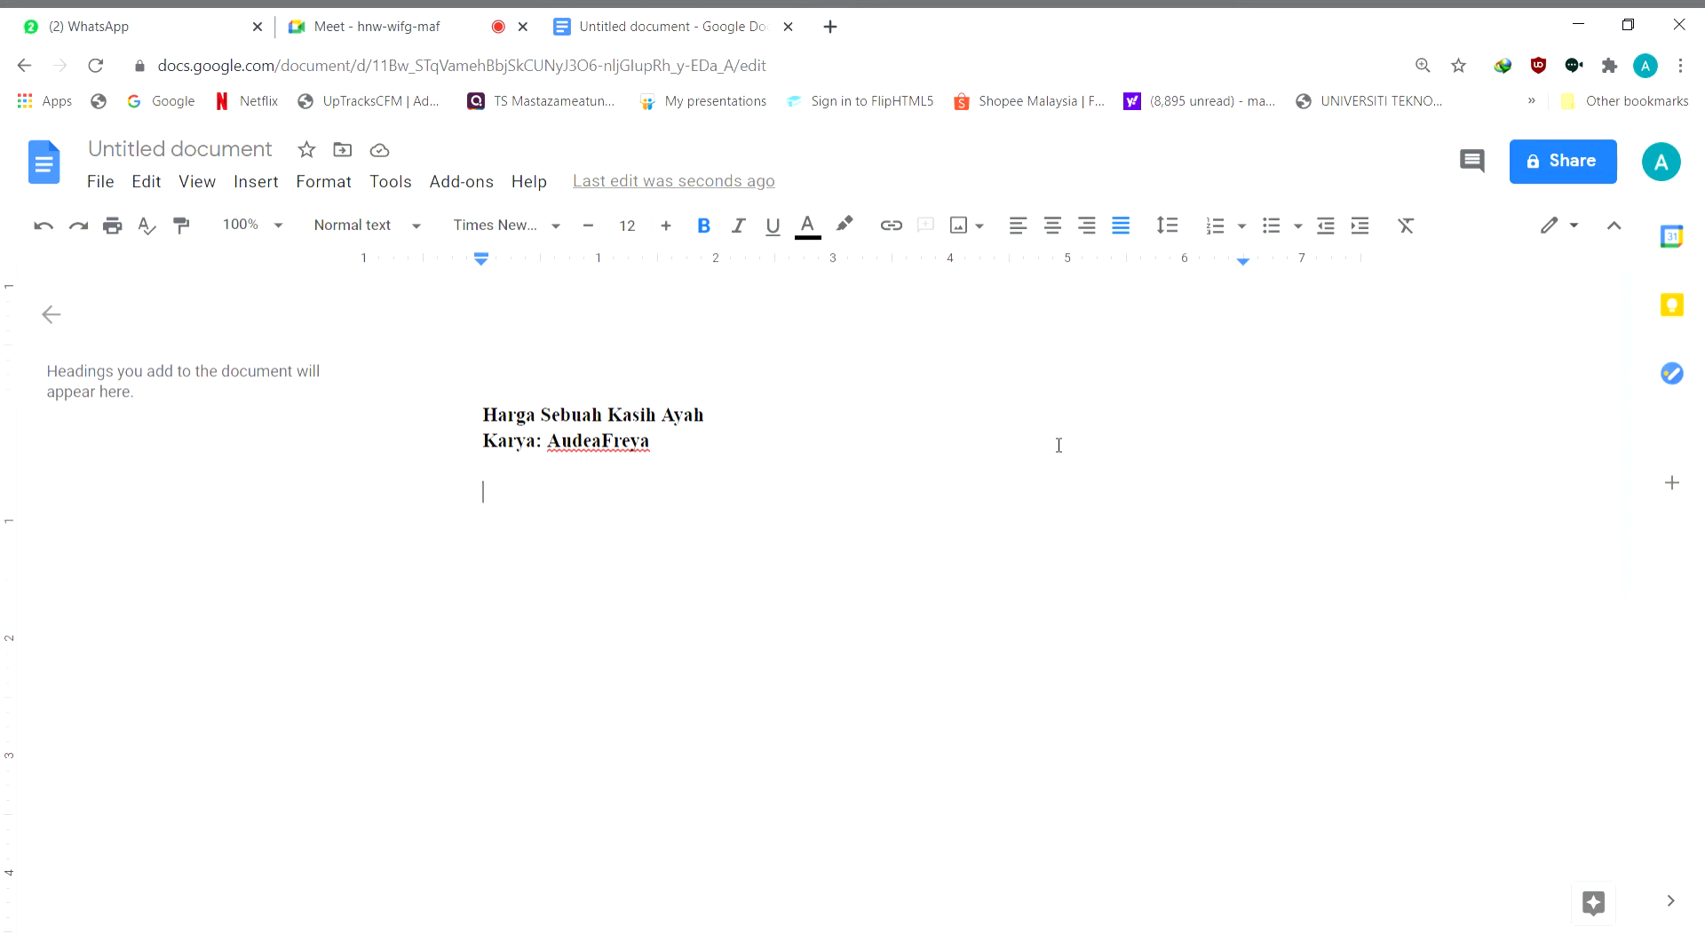
{"action": "key", "text": "ctrl+b"}
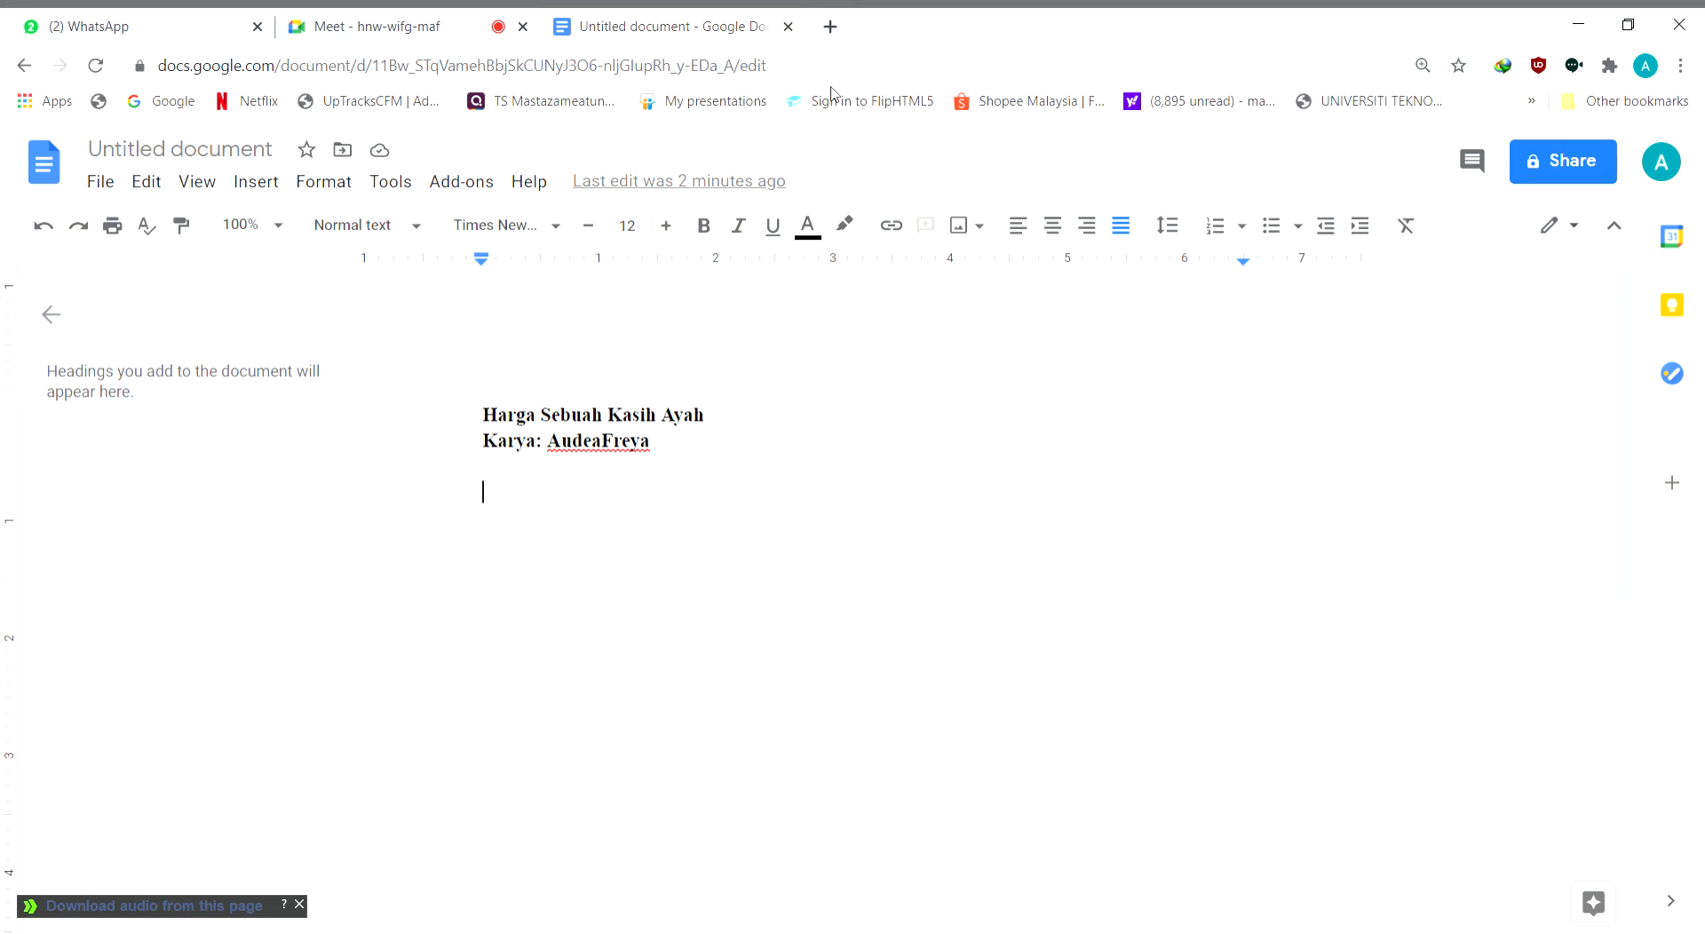
Search the web for "carian umum" in a new browser tab and open the Dewan Bahasa dan Pustaka Carian Umum page
{"action": "left_click", "coordinate": [831, 26]}
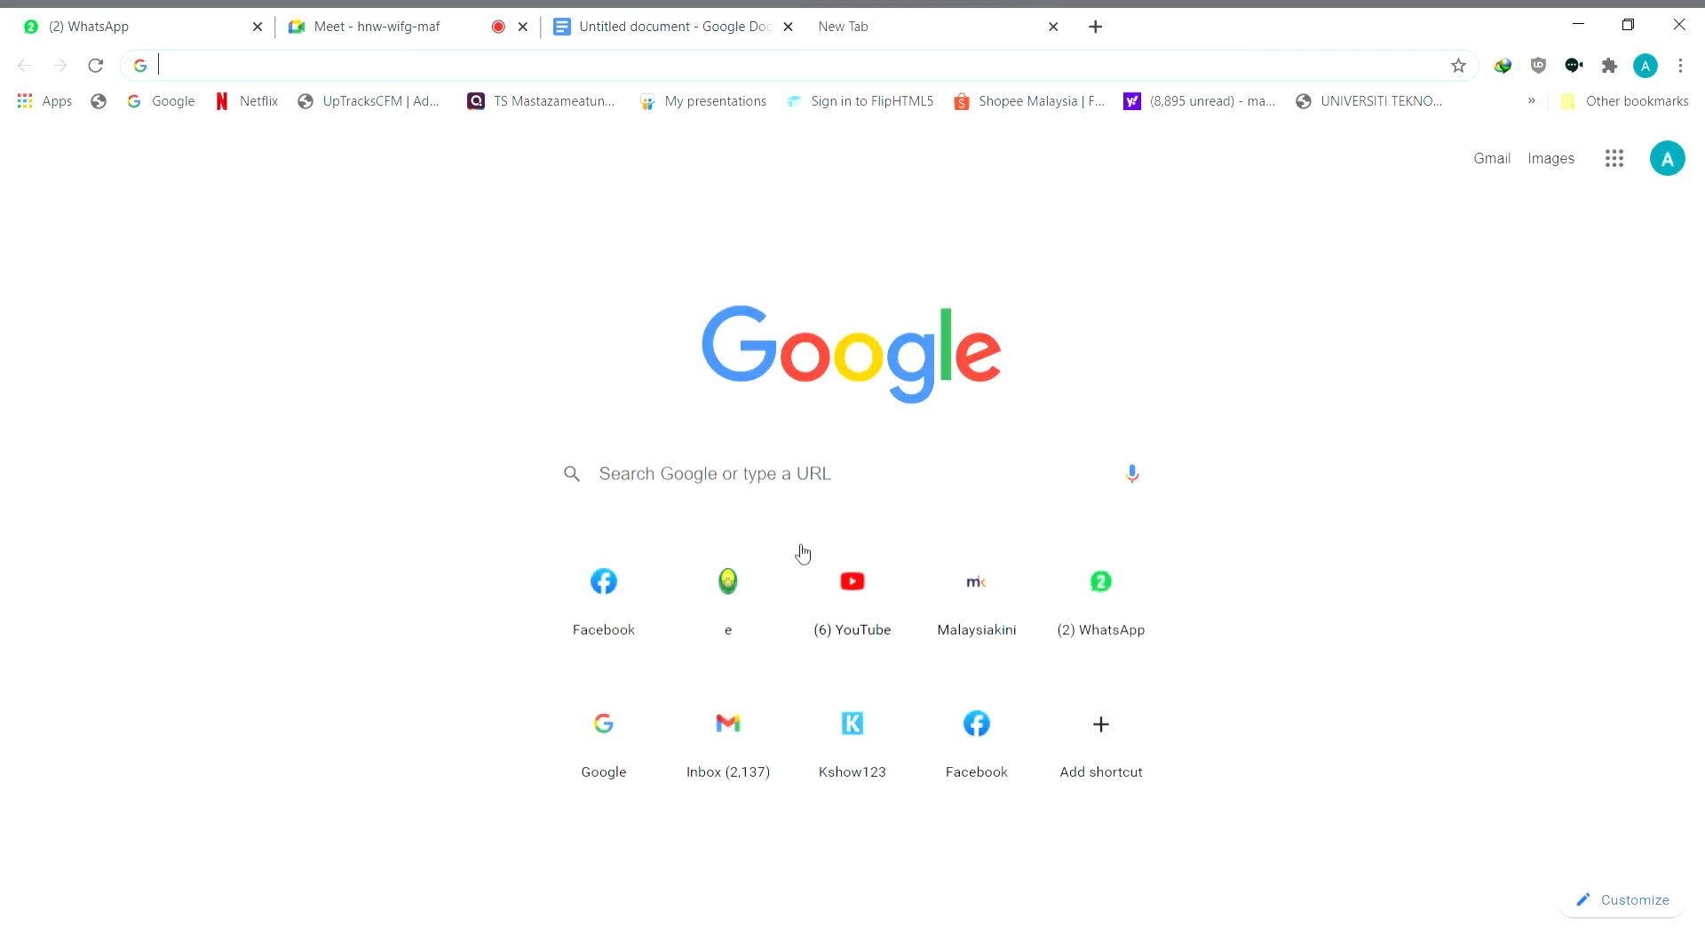
{"action": "left_click", "coordinate": [684, 16]}
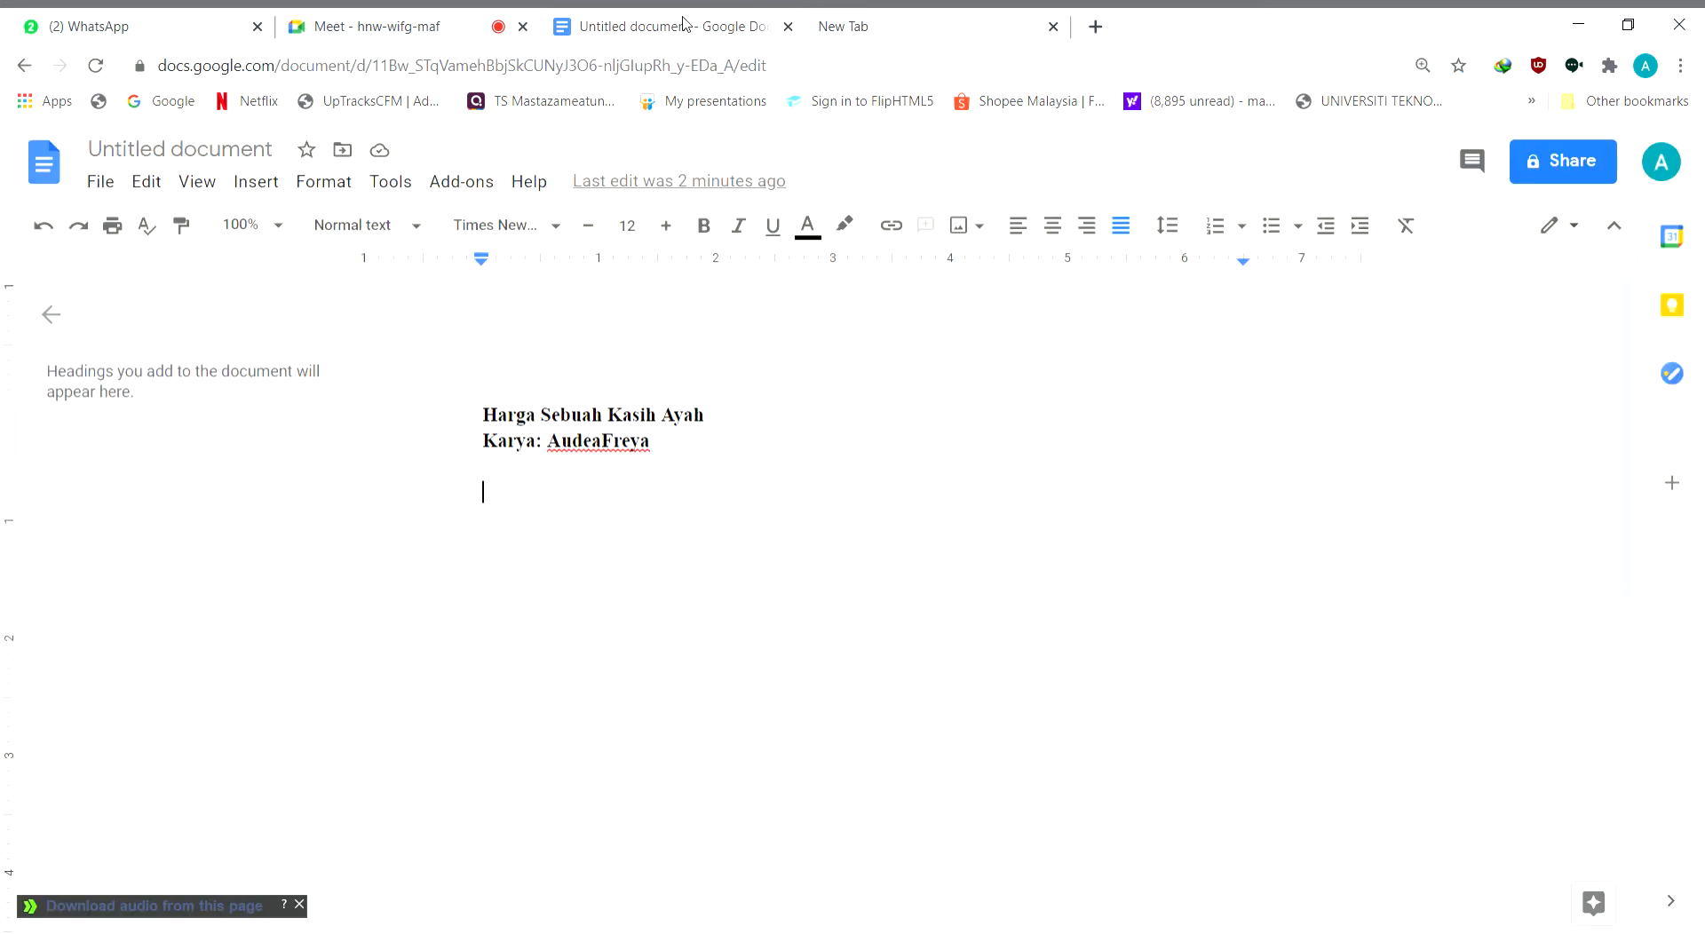
{"action": "left_click", "coordinate": [955, 21]}
{"action": "type", "text": "carian umum"}
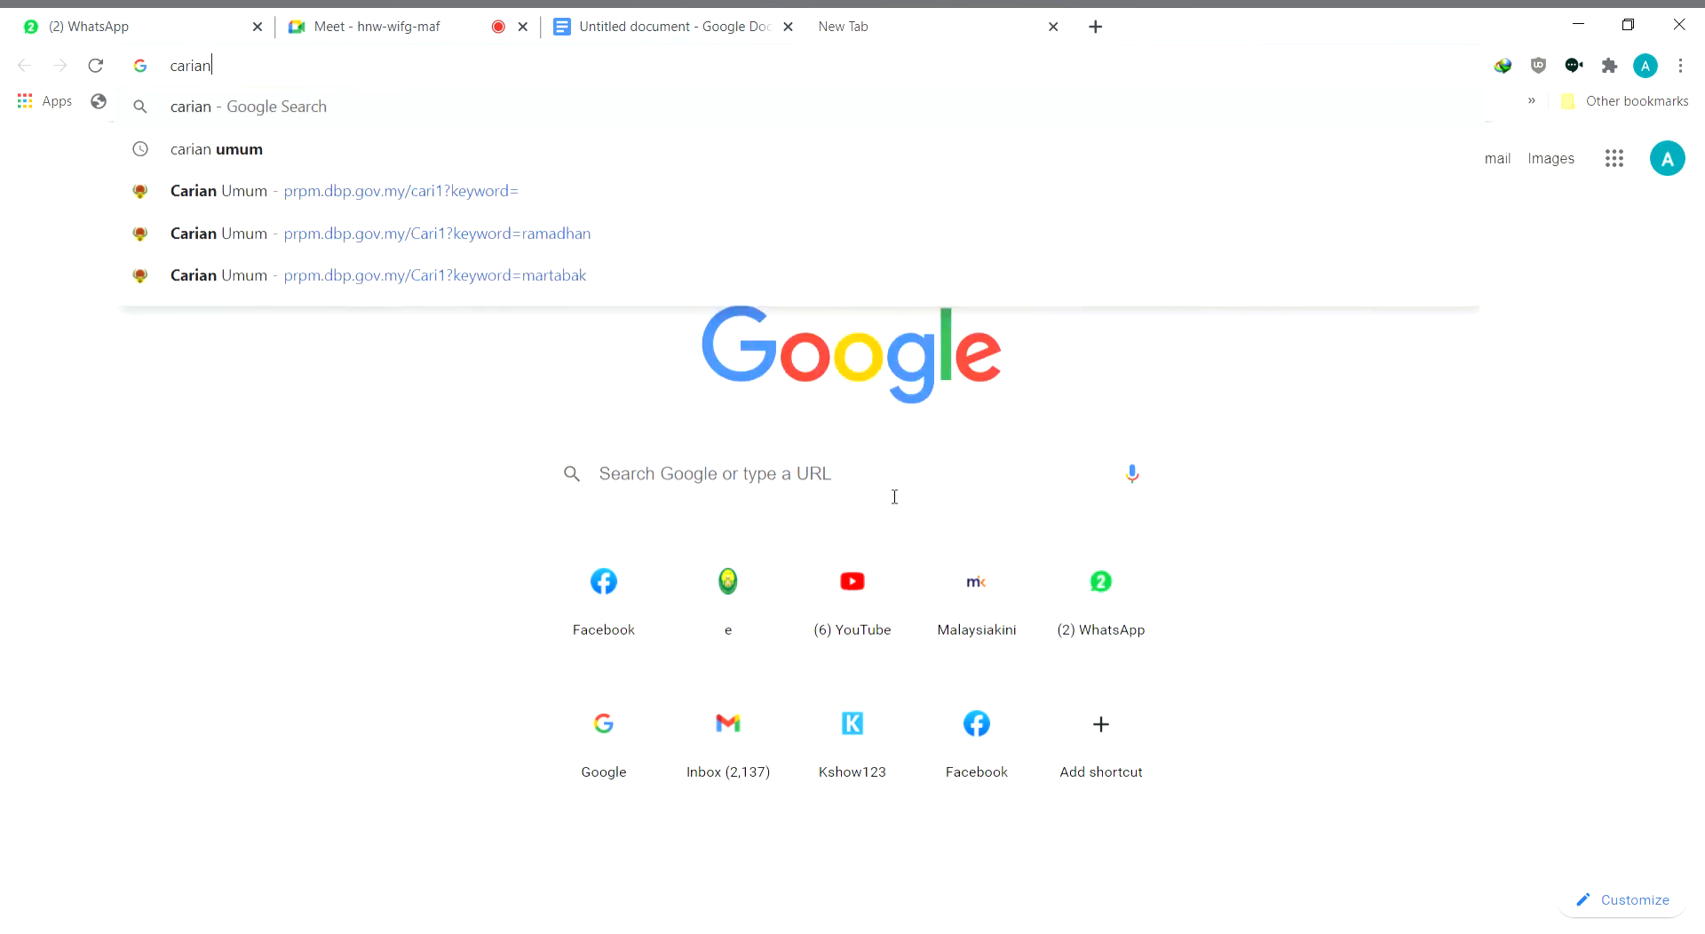
{"action": "key", "text": "Return"}
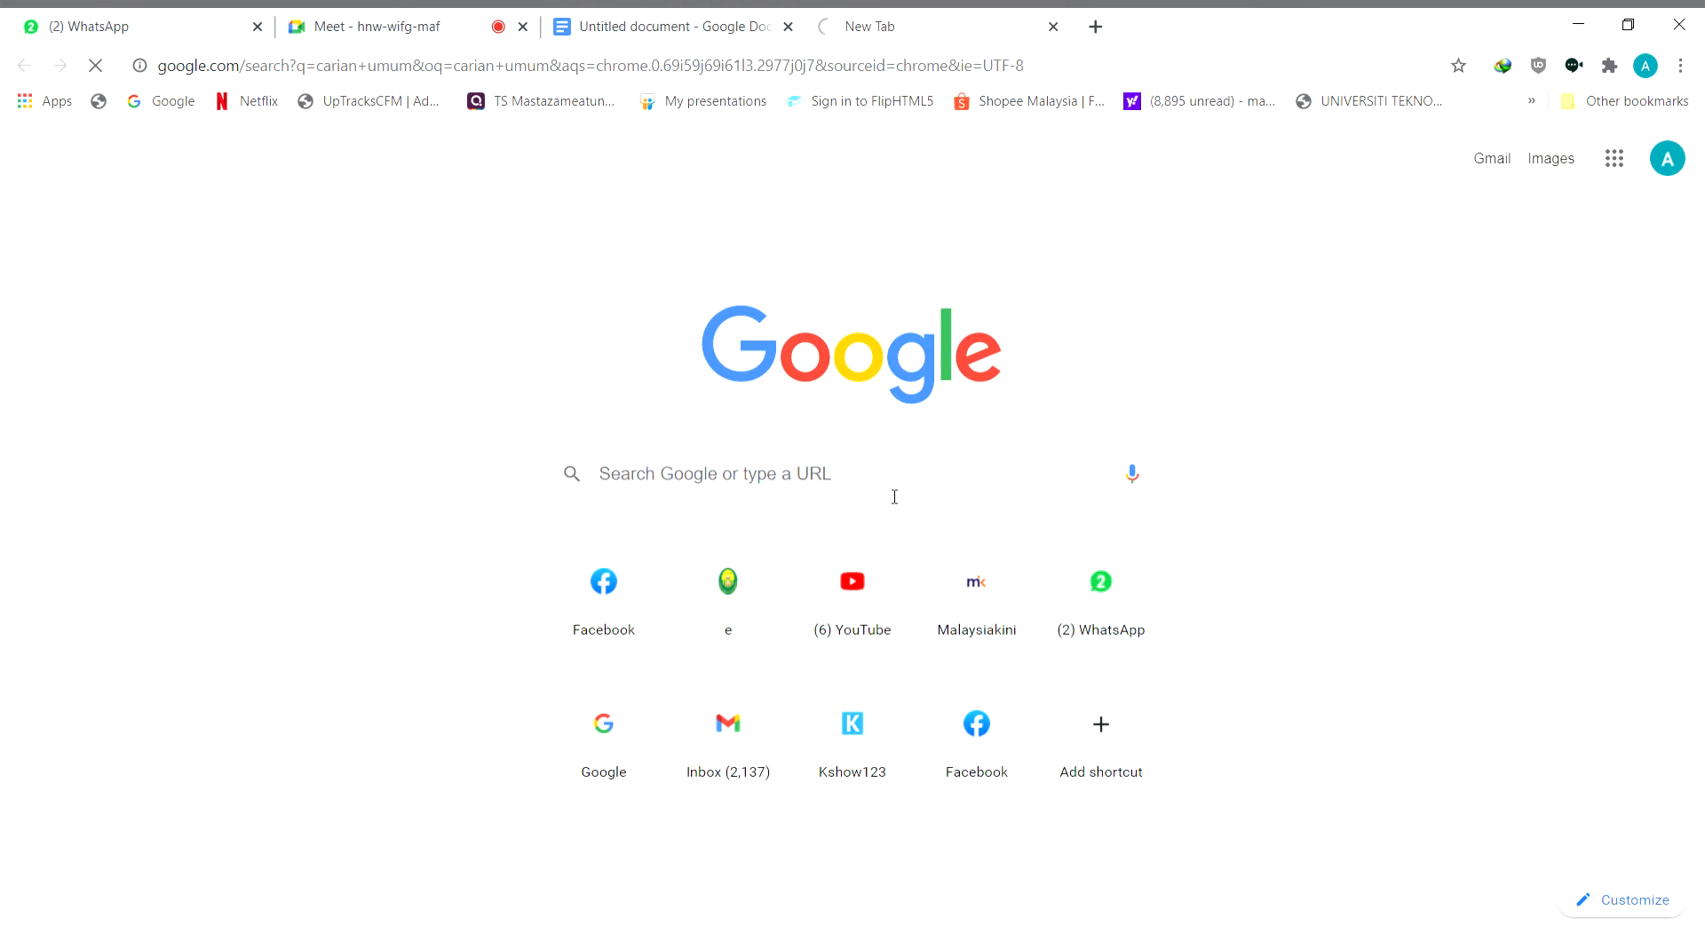
{"action": "left_click", "coordinate": [493, 414]}
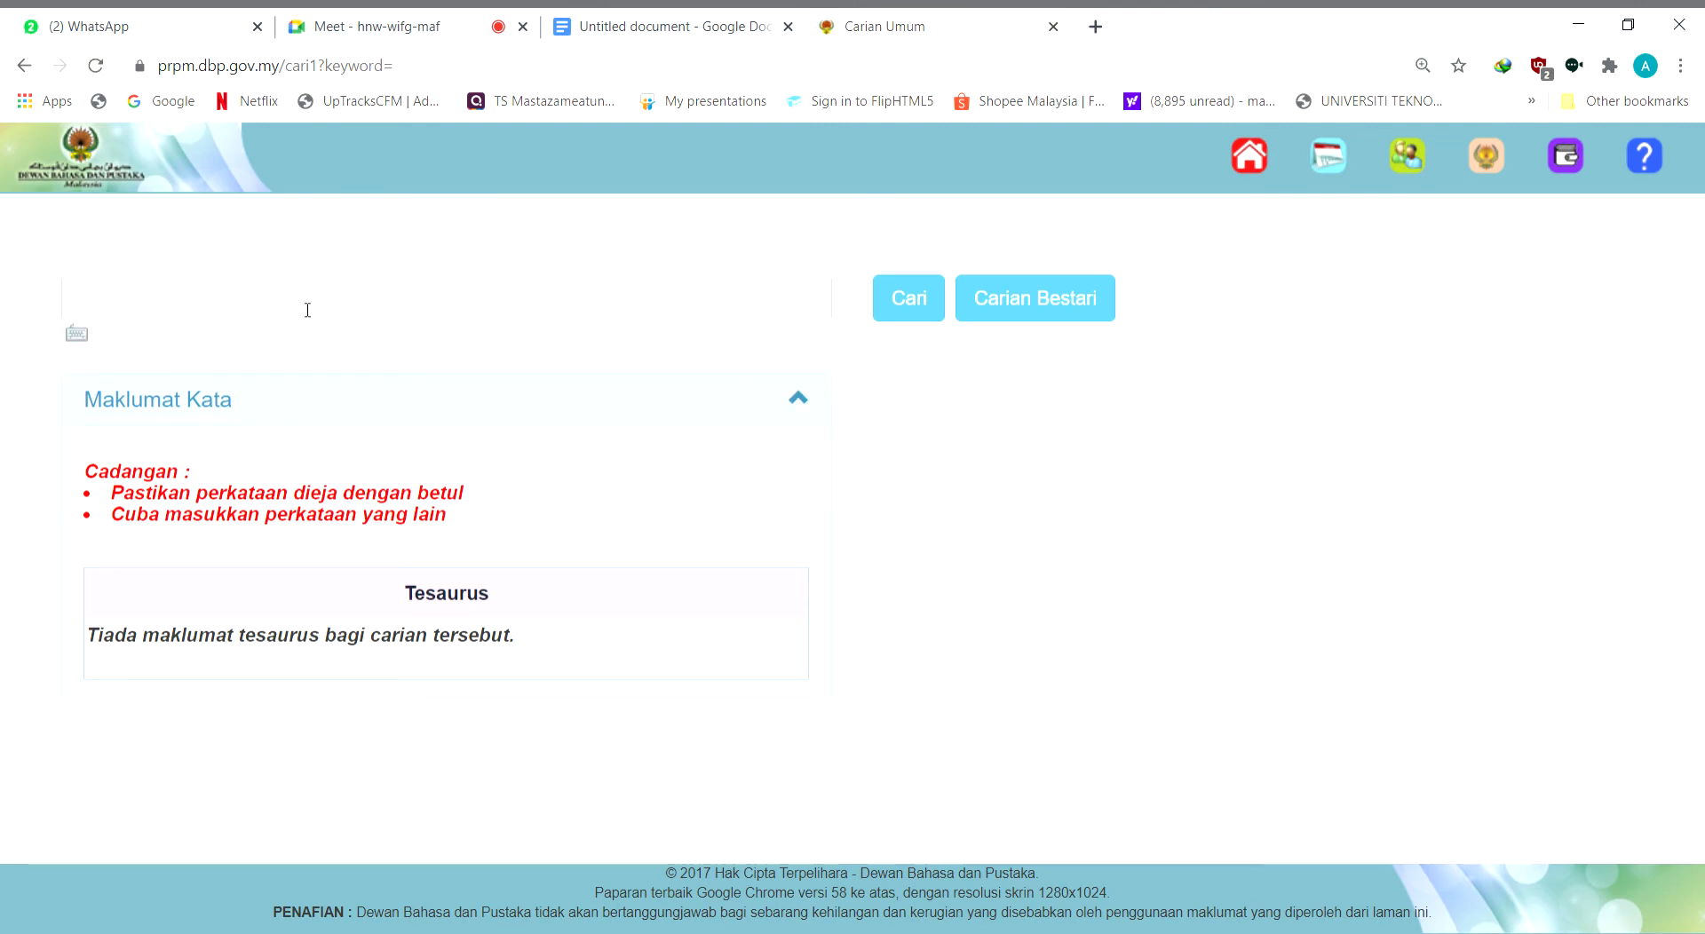
Return to the Google Docs document and write the indented first paragraph "Ayat untuk perenggan pertama." below the byline
{"action": "left_click", "coordinate": [658, 29]}
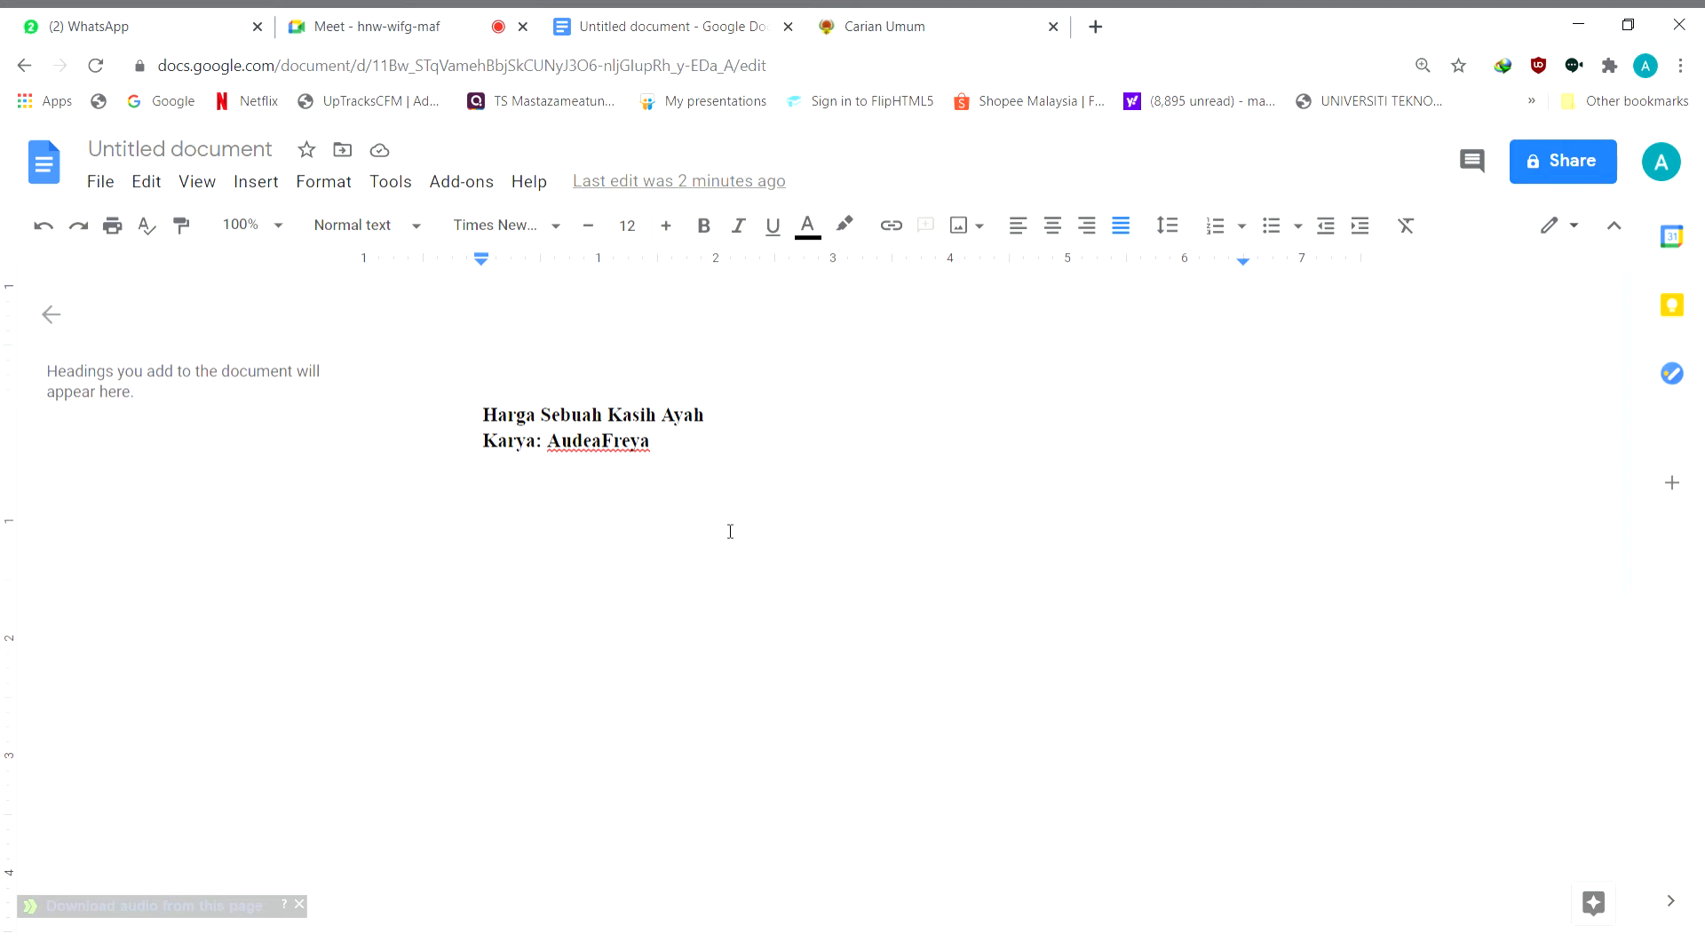
{"action": "key", "text": "Tab"}
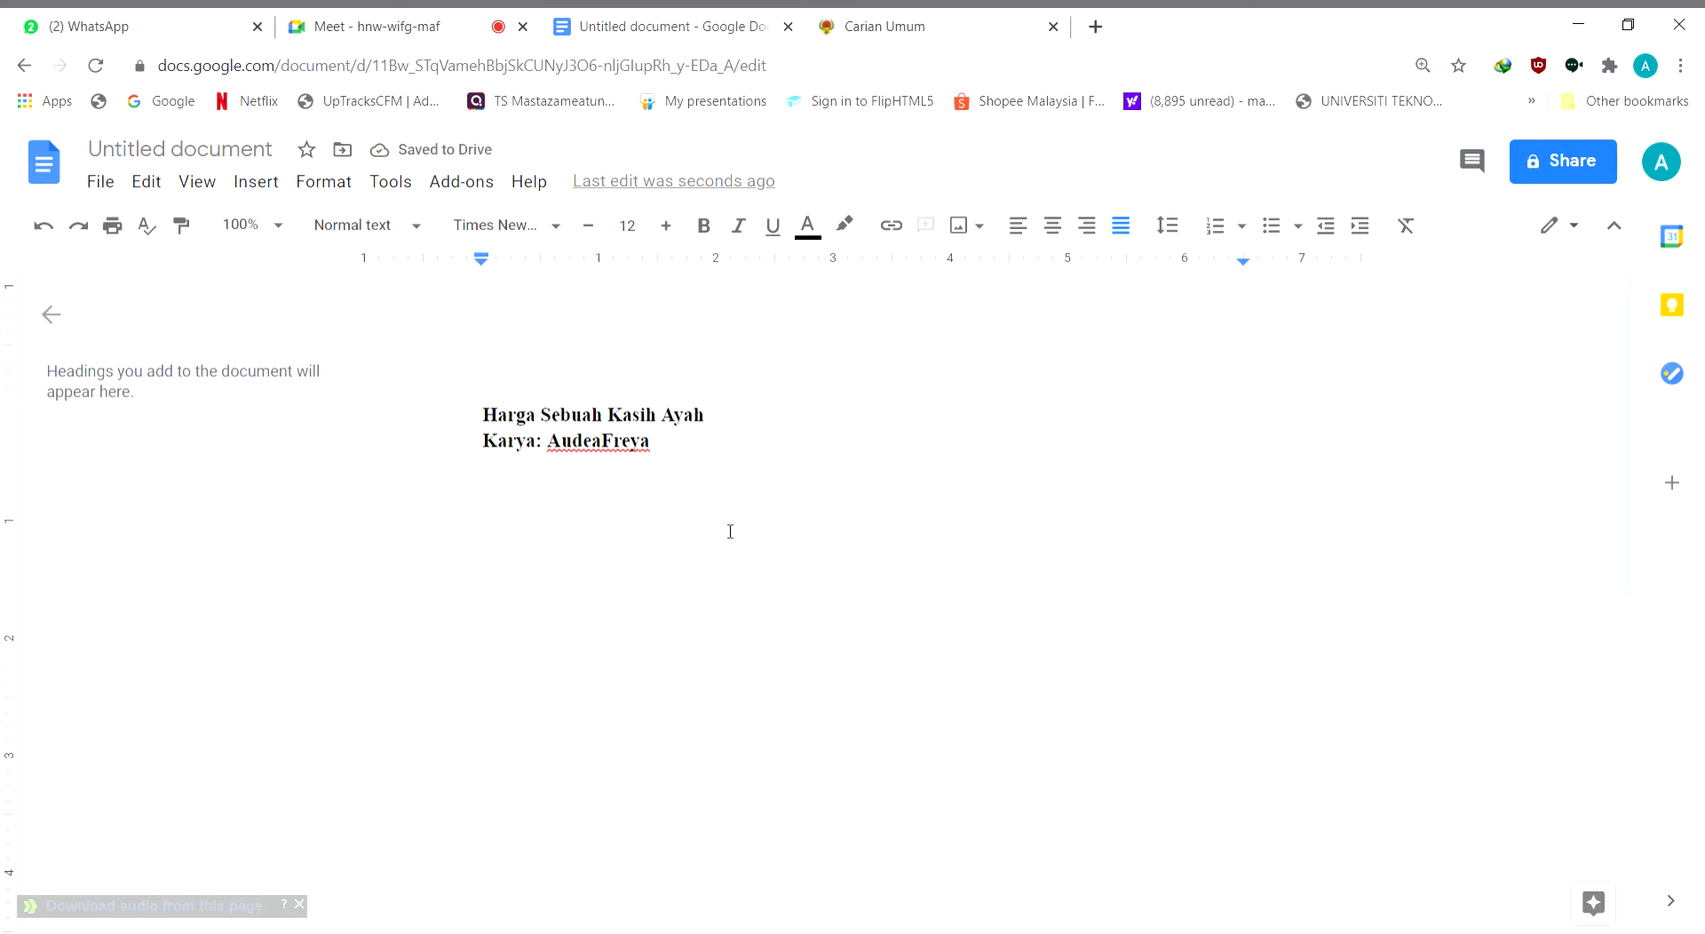
{"action": "type", "text": "Ayat untuk perenggan pertama."}
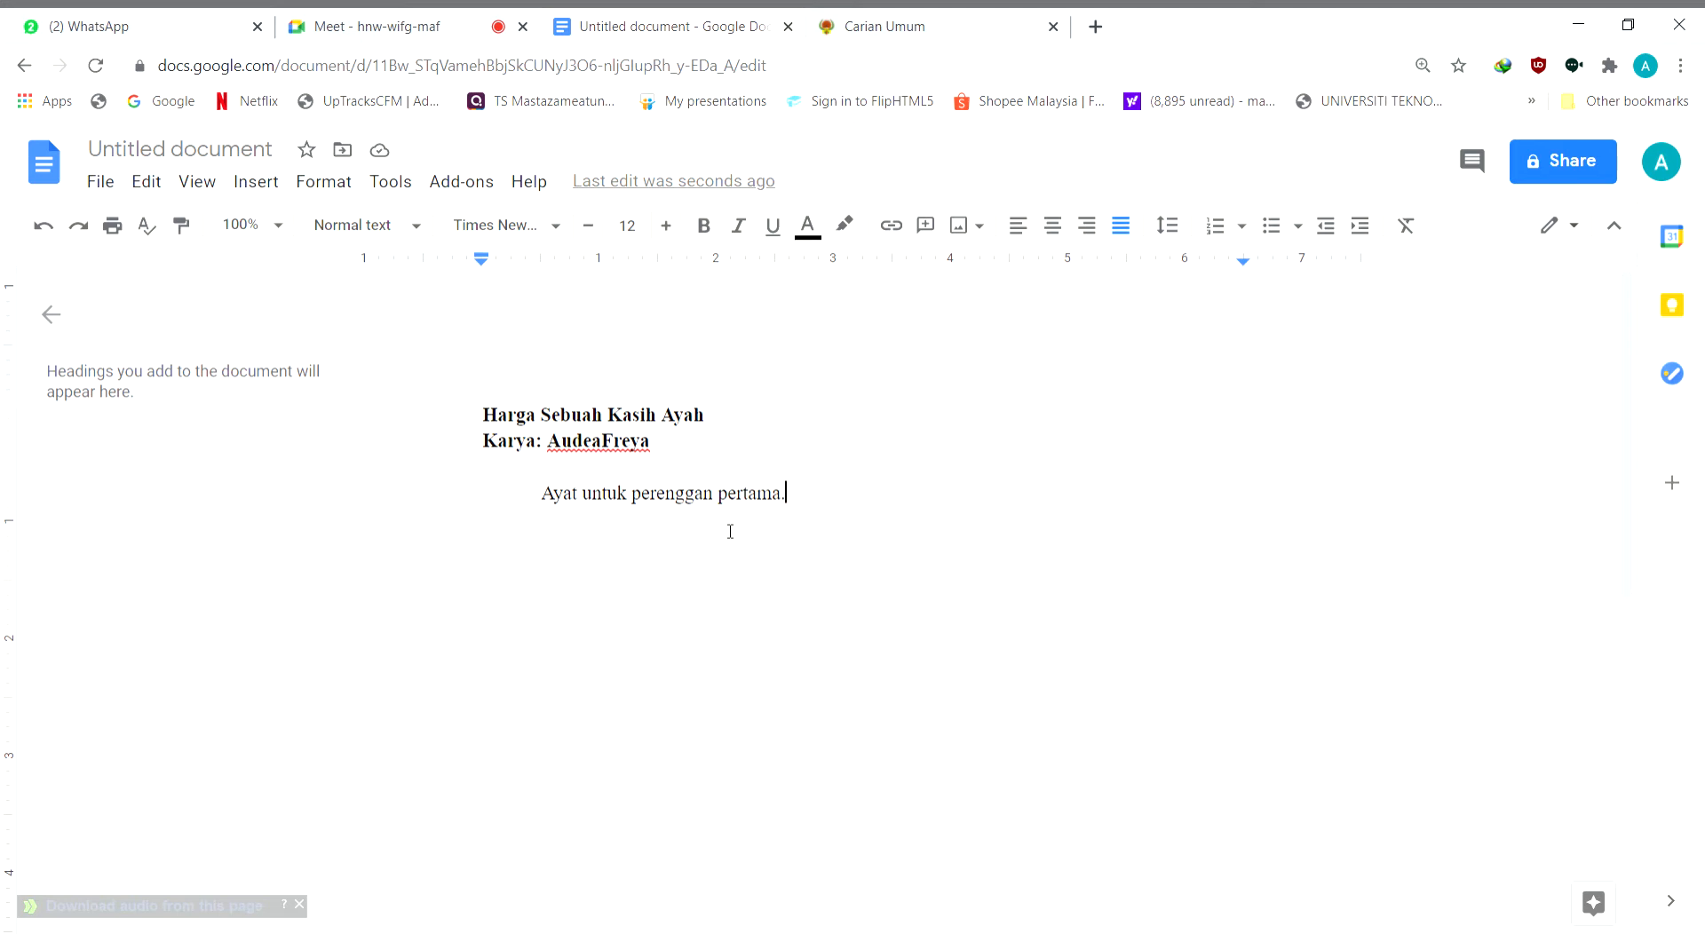
Examine the first paragraph's indent and the spacing between its words by highlighting them one after another
{"action": "double_click", "coordinate": [560, 503]}
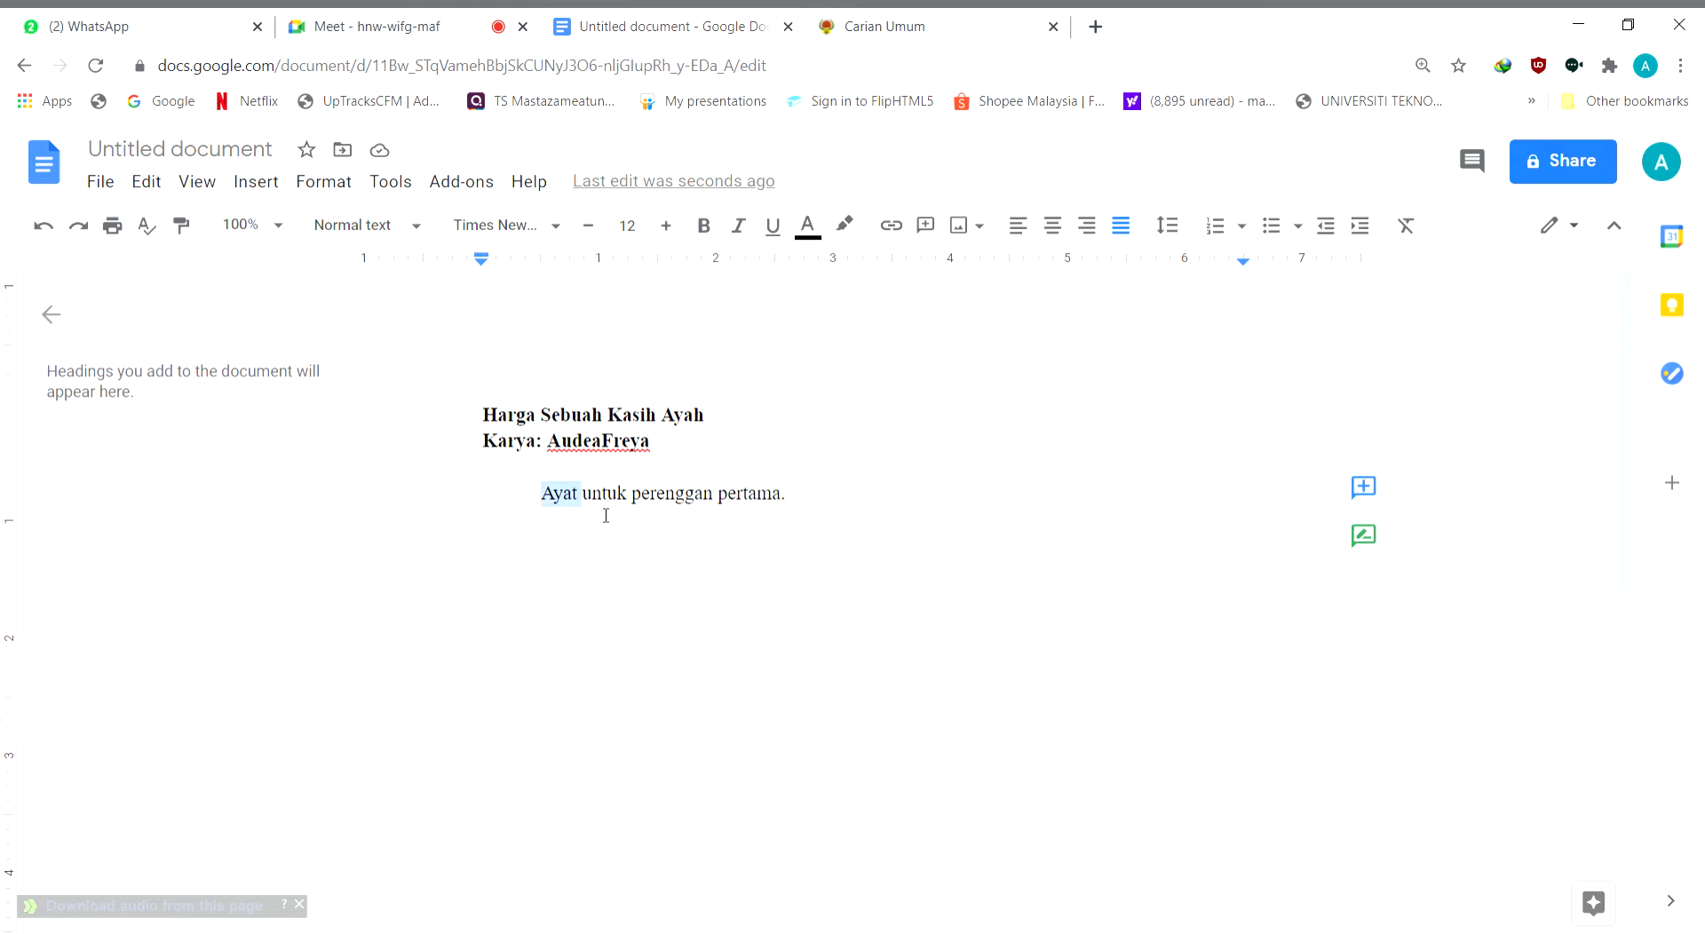
{"action": "triple_click", "coordinate": [609, 499]}
{"action": "double_click", "coordinate": [550, 499]}
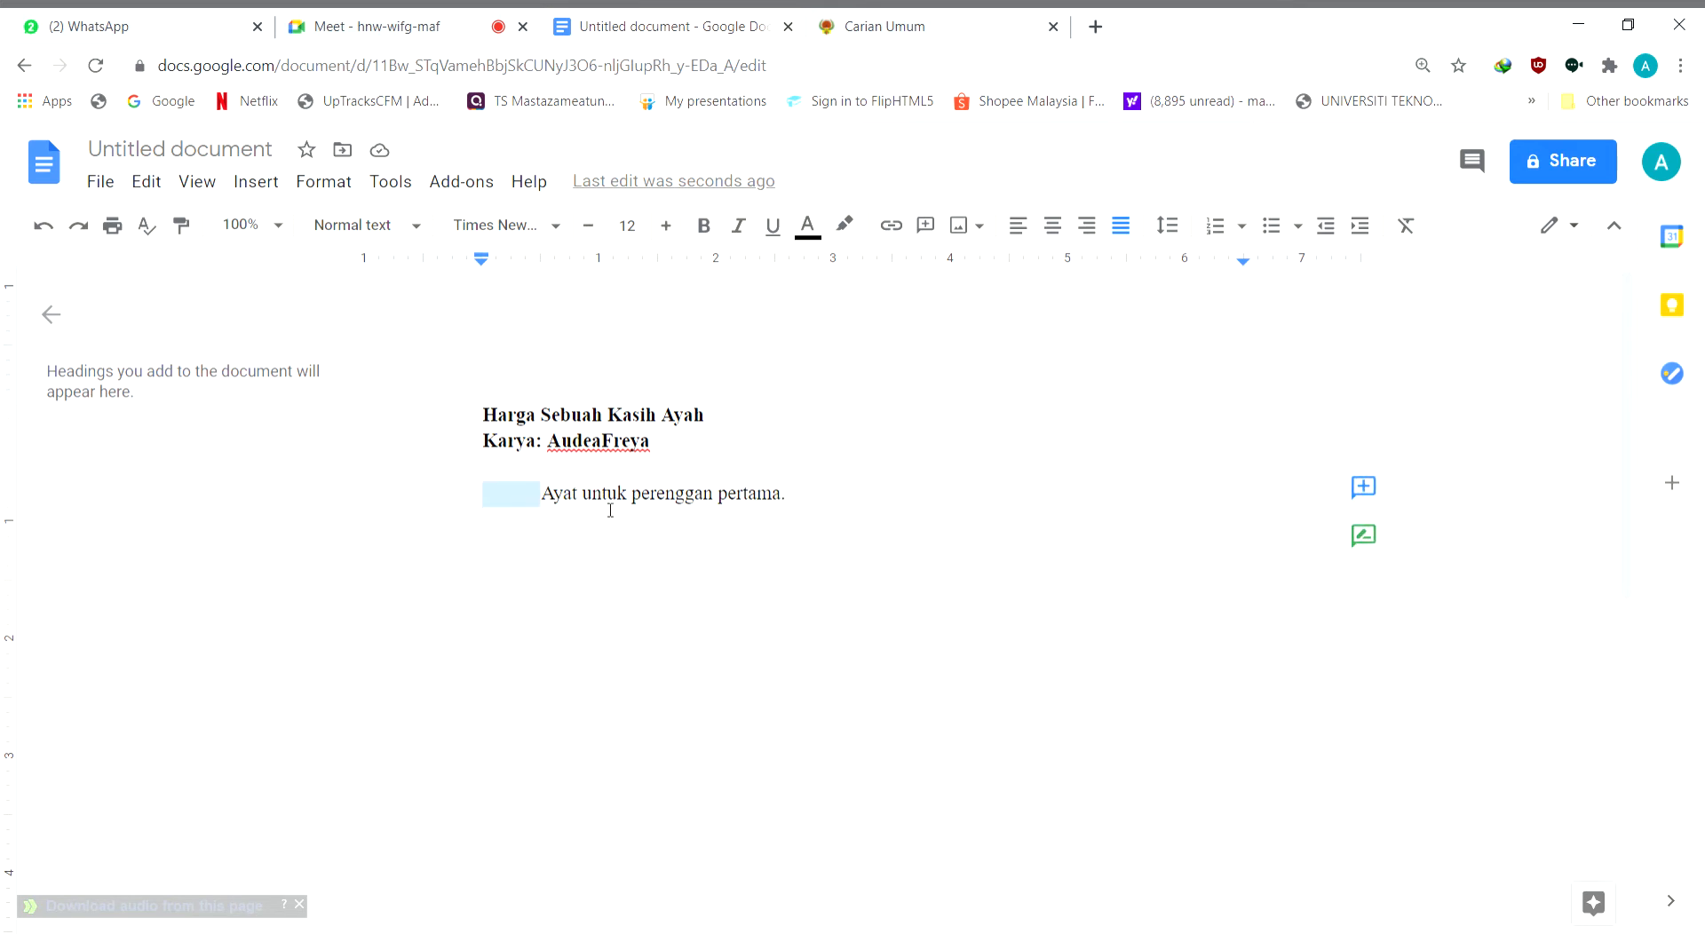
{"action": "double_click", "coordinate": [570, 499]}
{"action": "double_click", "coordinate": [601, 499]}
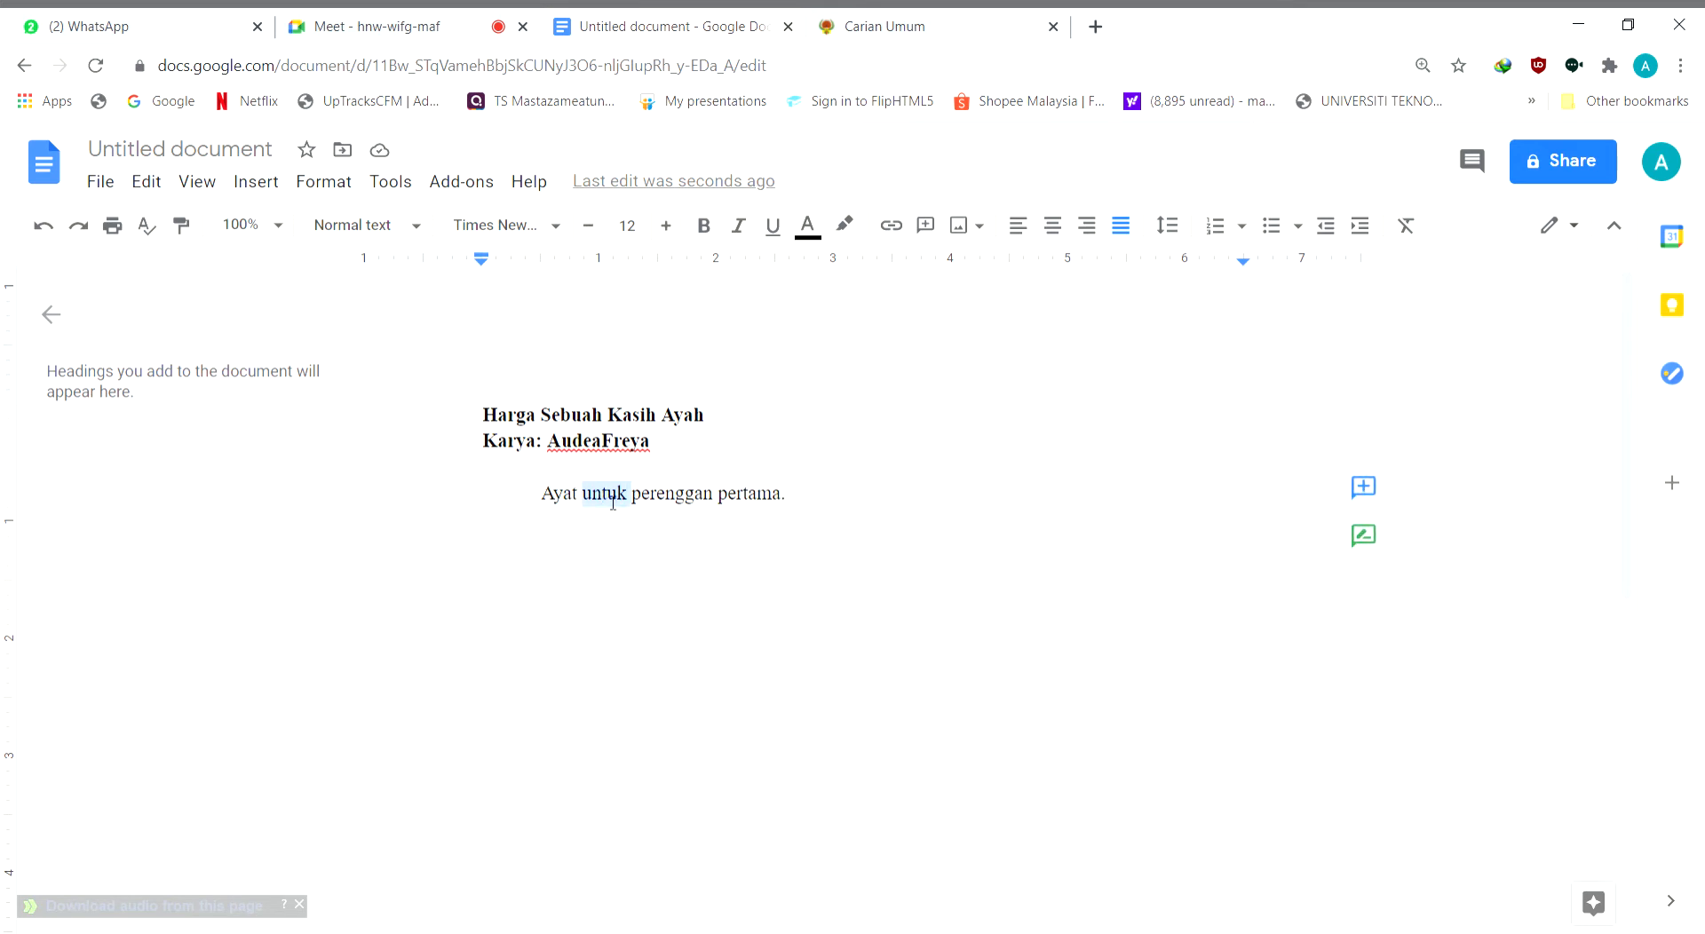
{"action": "double_click", "coordinate": [684, 504]}
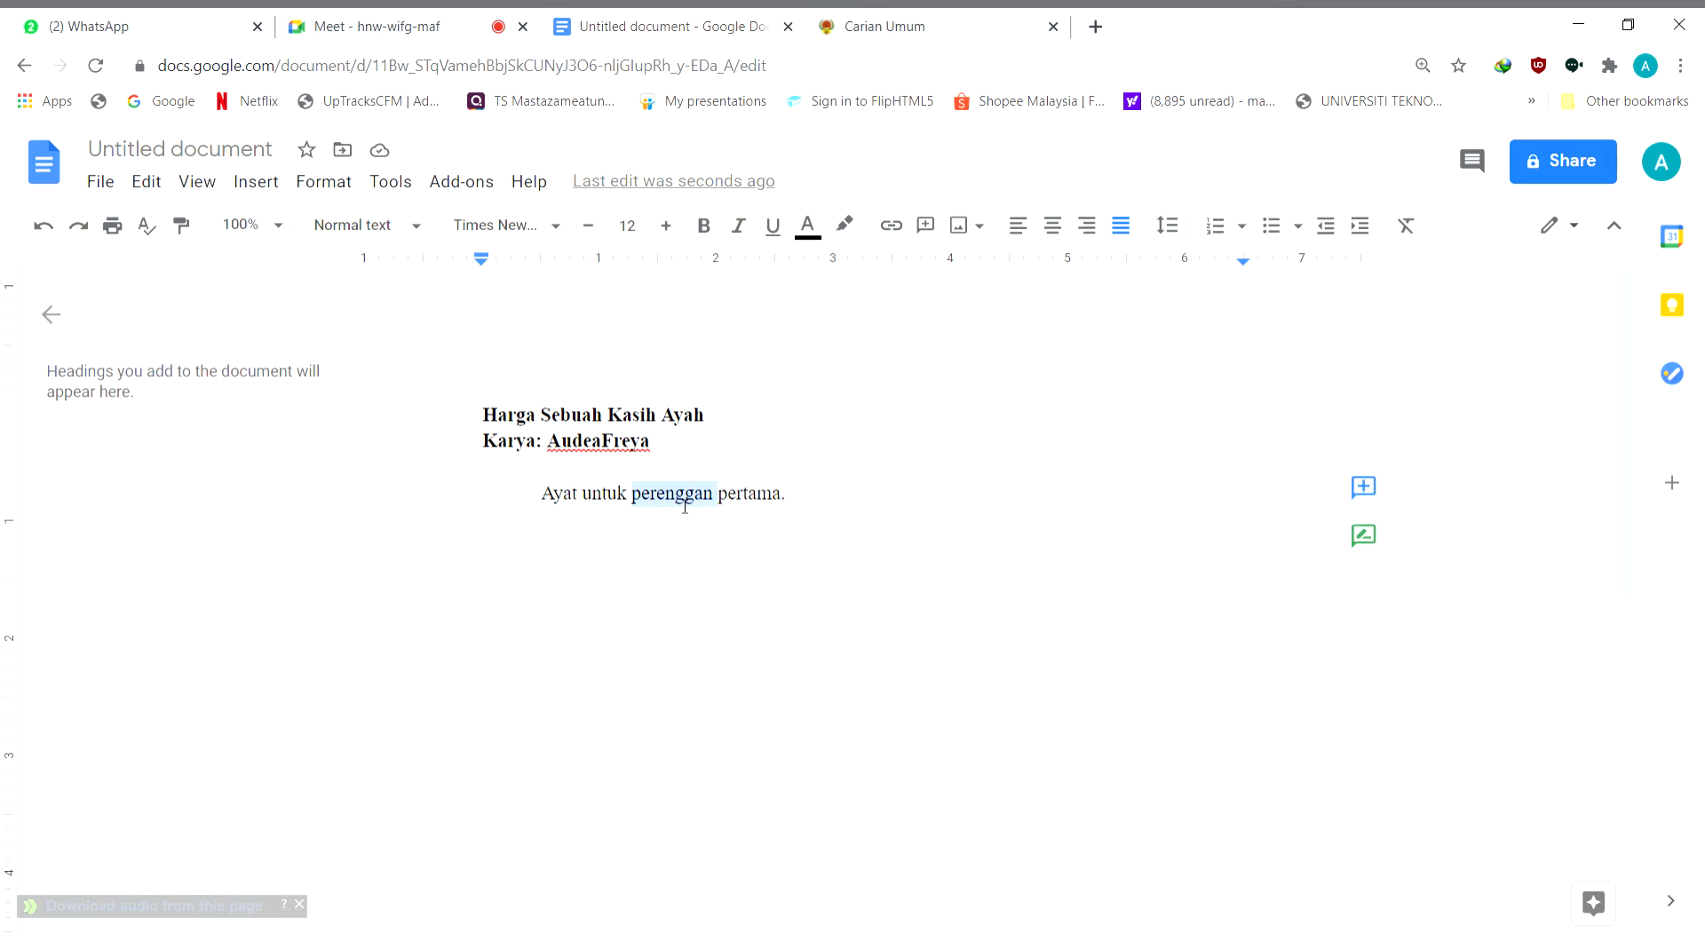
{"action": "double_click", "coordinate": [768, 505]}
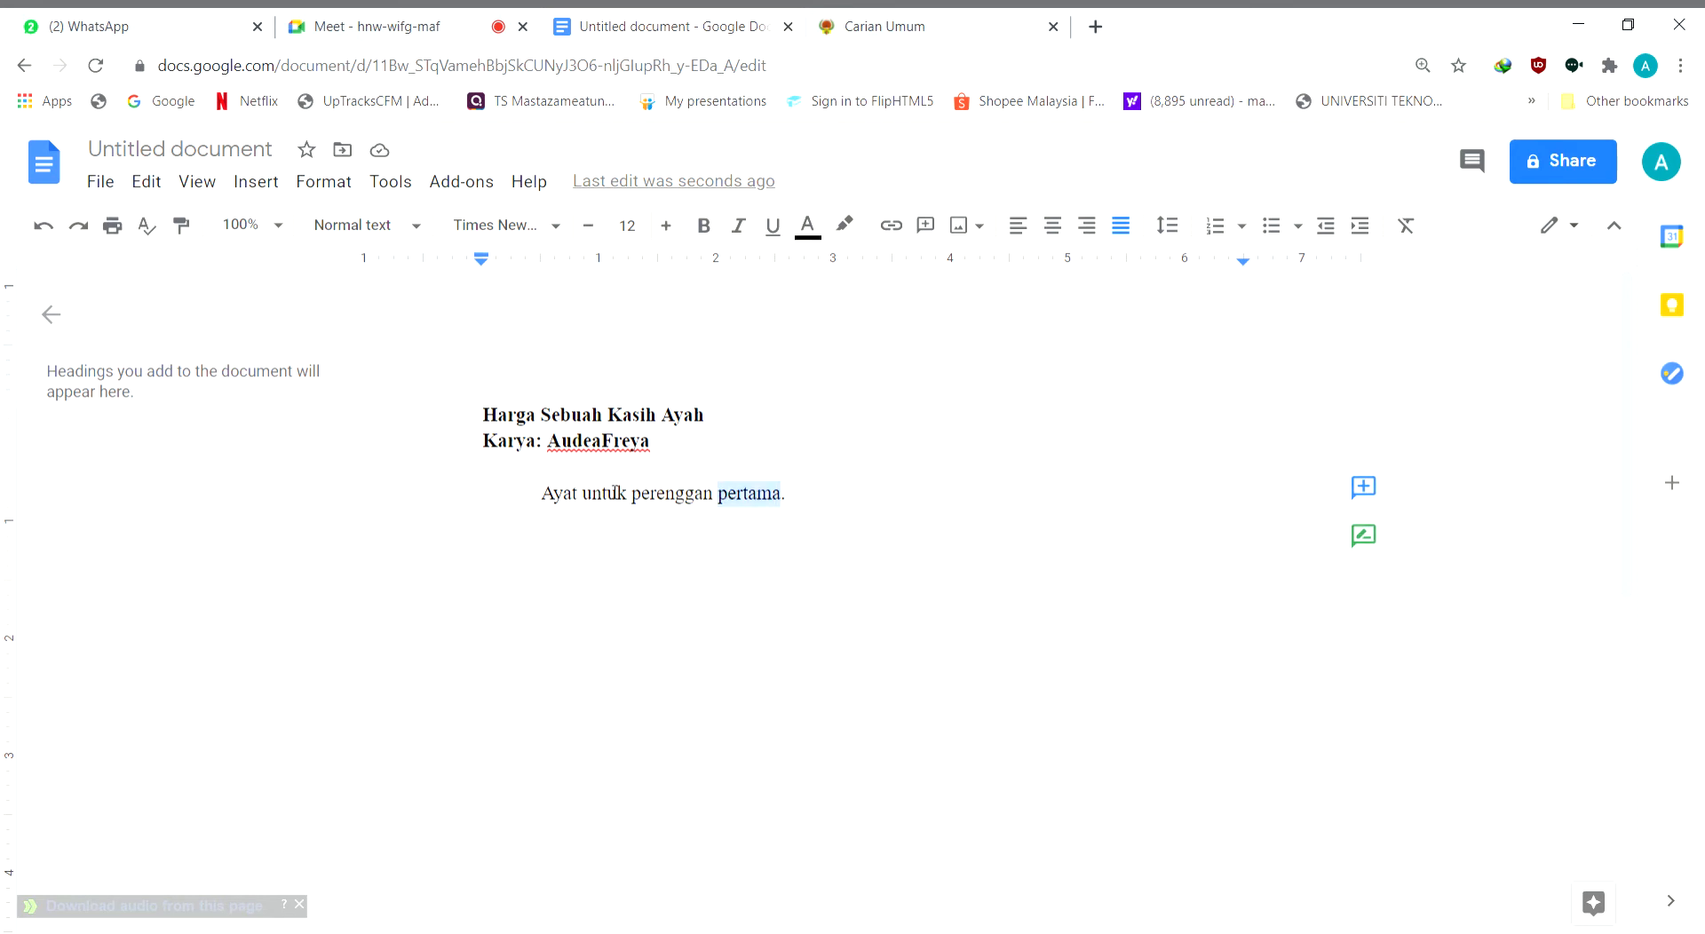
{"action": "left_click", "coordinate": [549, 503]}
{"action": "left_click_drag", "start_coordinate": [555, 501], "coordinate": [788, 501]}
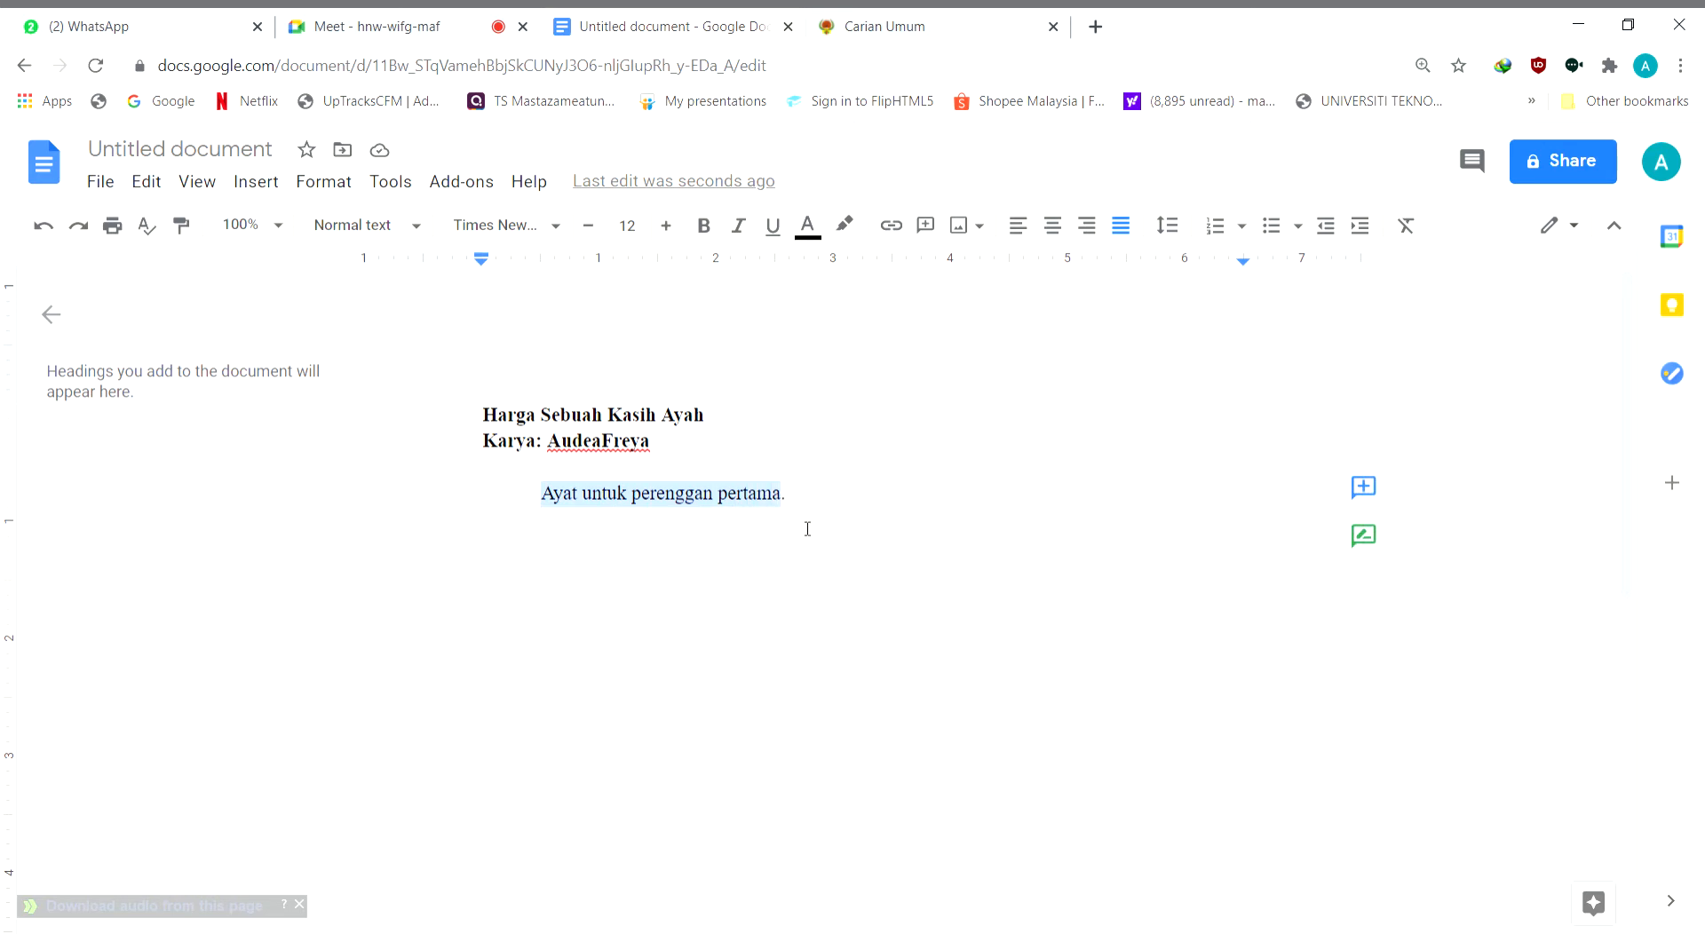
{"action": "left_click", "coordinate": [811, 521]}
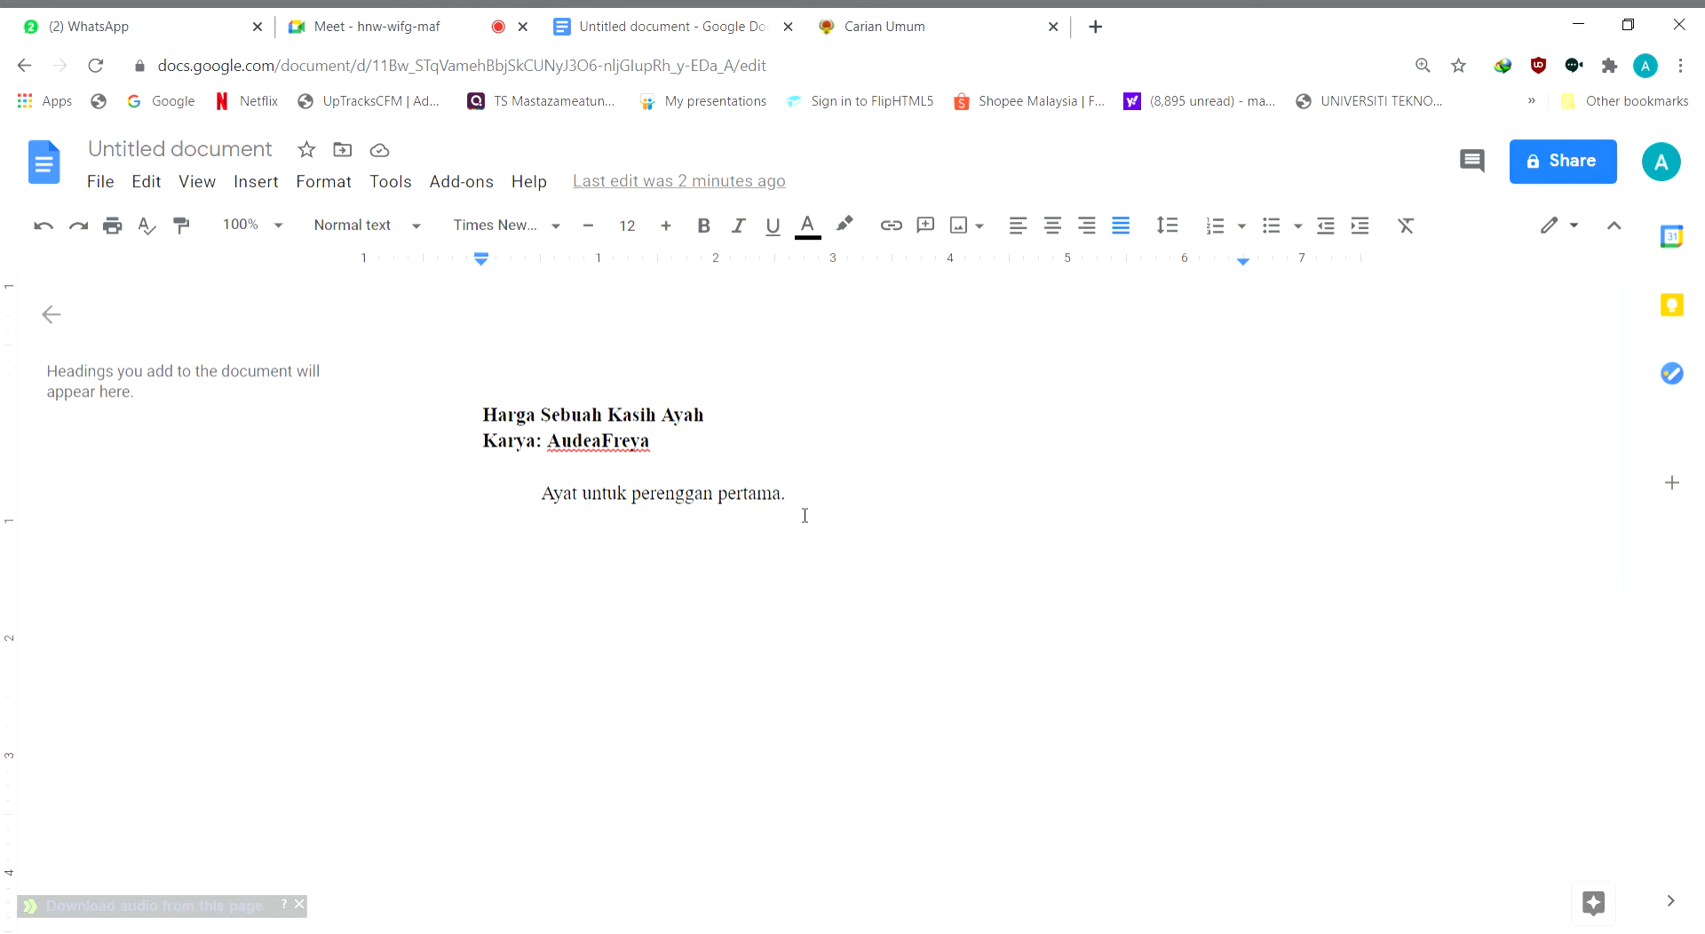
Switch to the Google Meet call and turn off the camera and microphone
{"action": "left_click", "coordinate": [415, 28]}
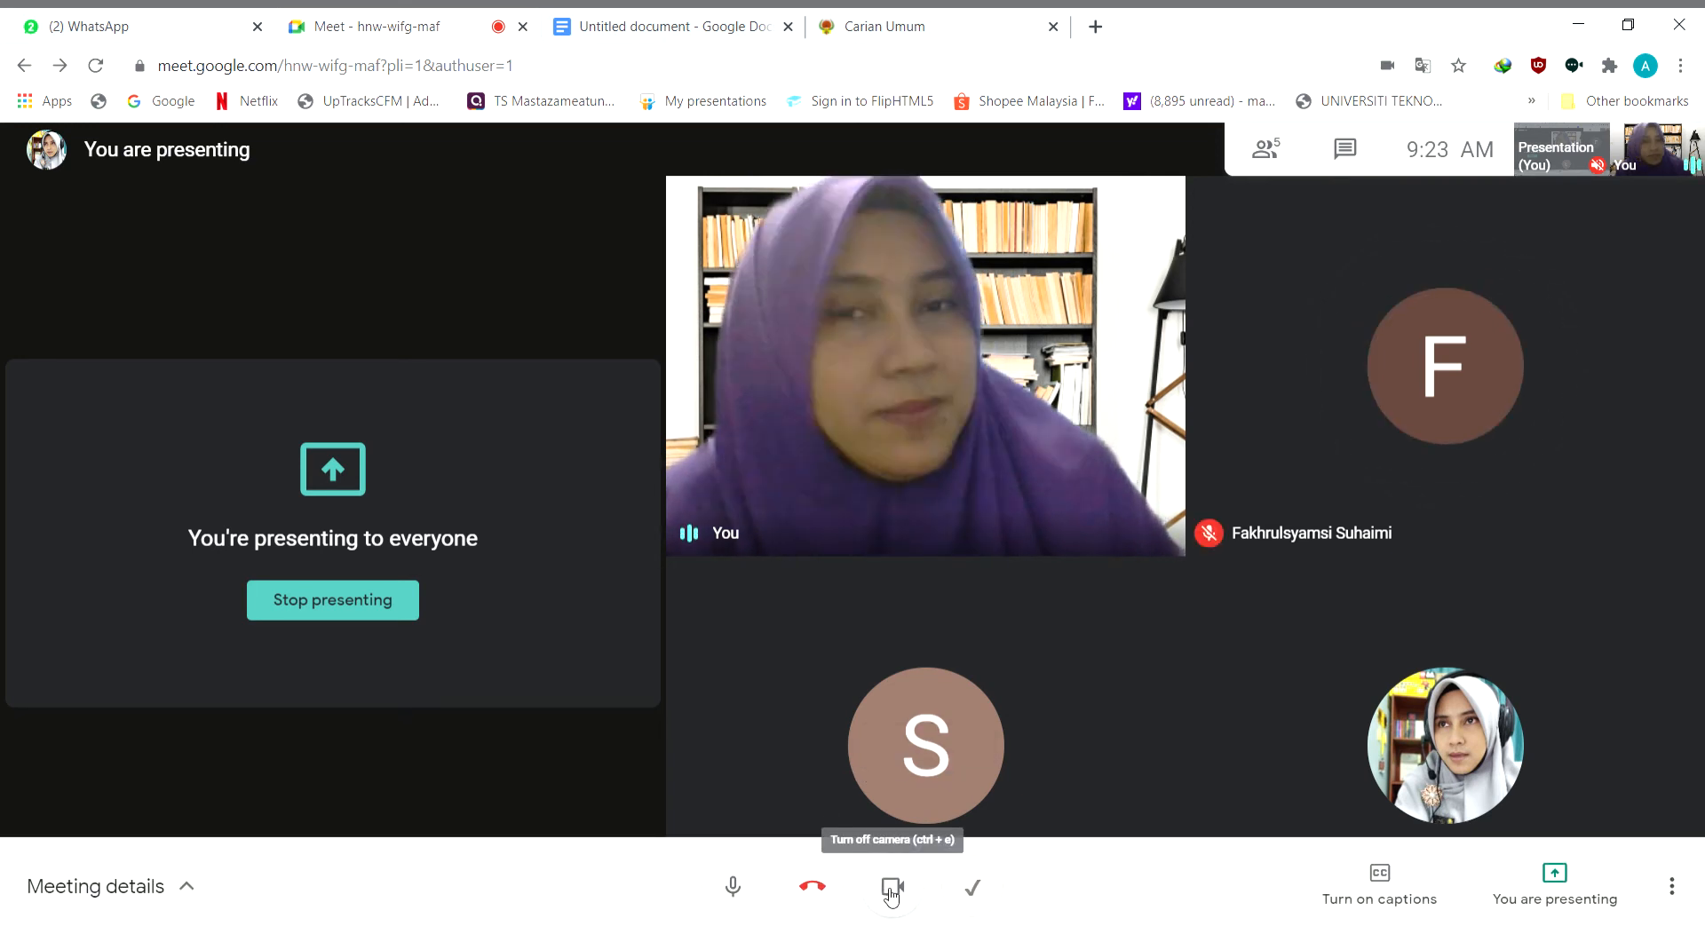
{"action": "left_click", "coordinate": [891, 888]}
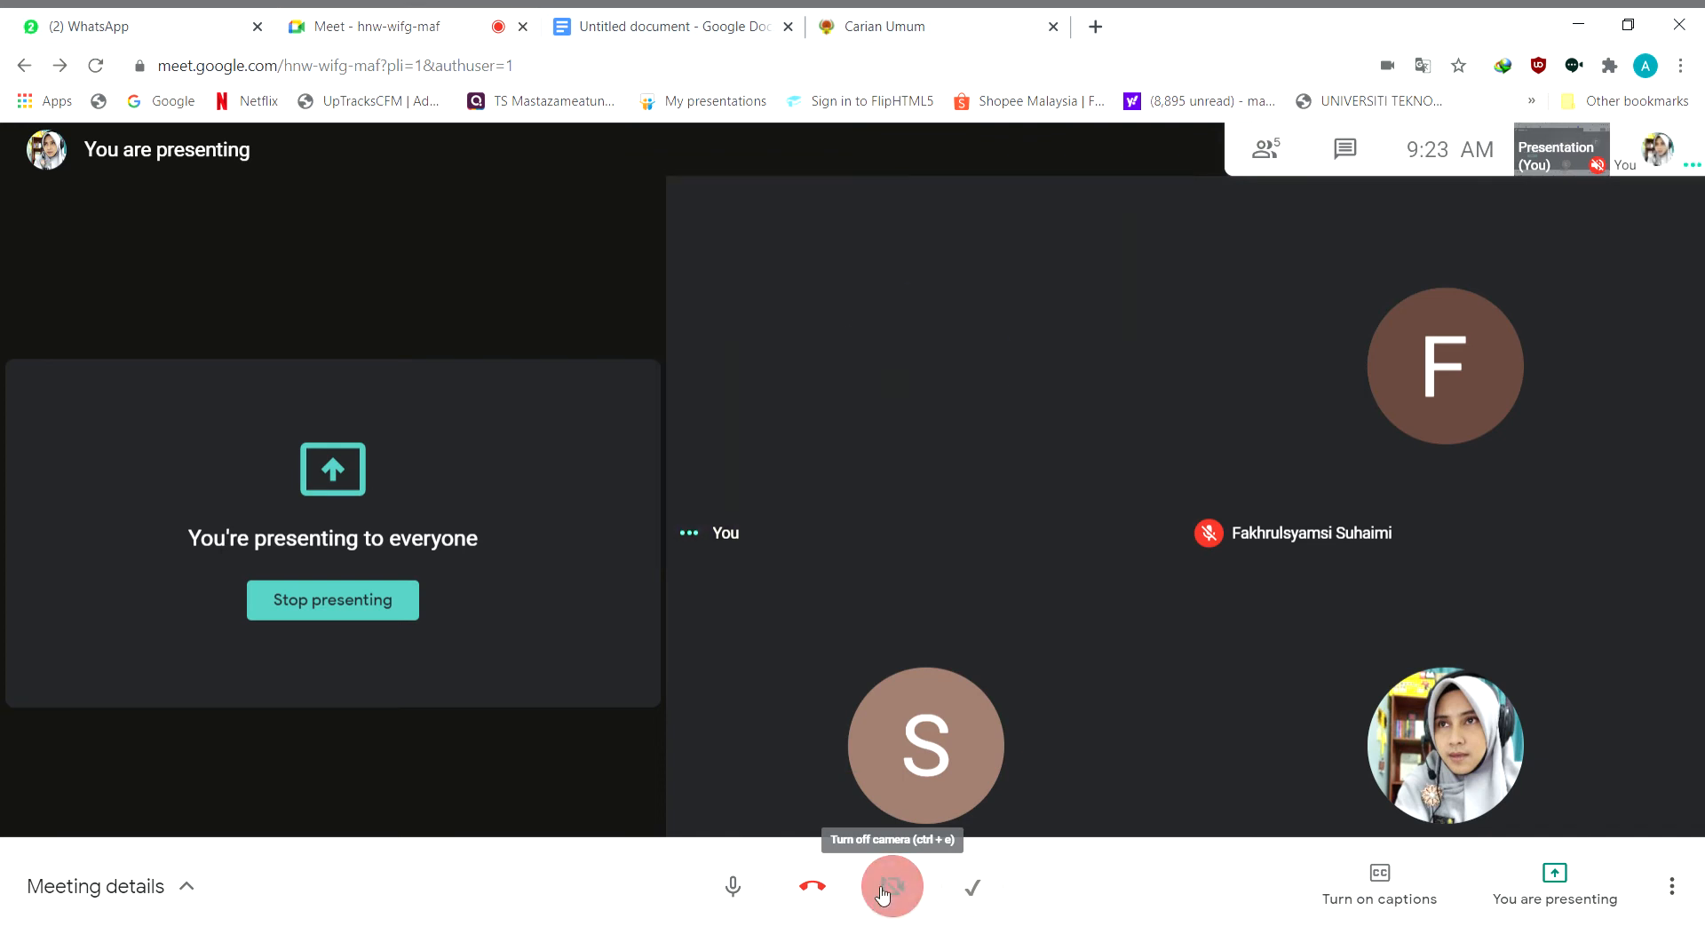
{"action": "left_click", "coordinate": [737, 888]}
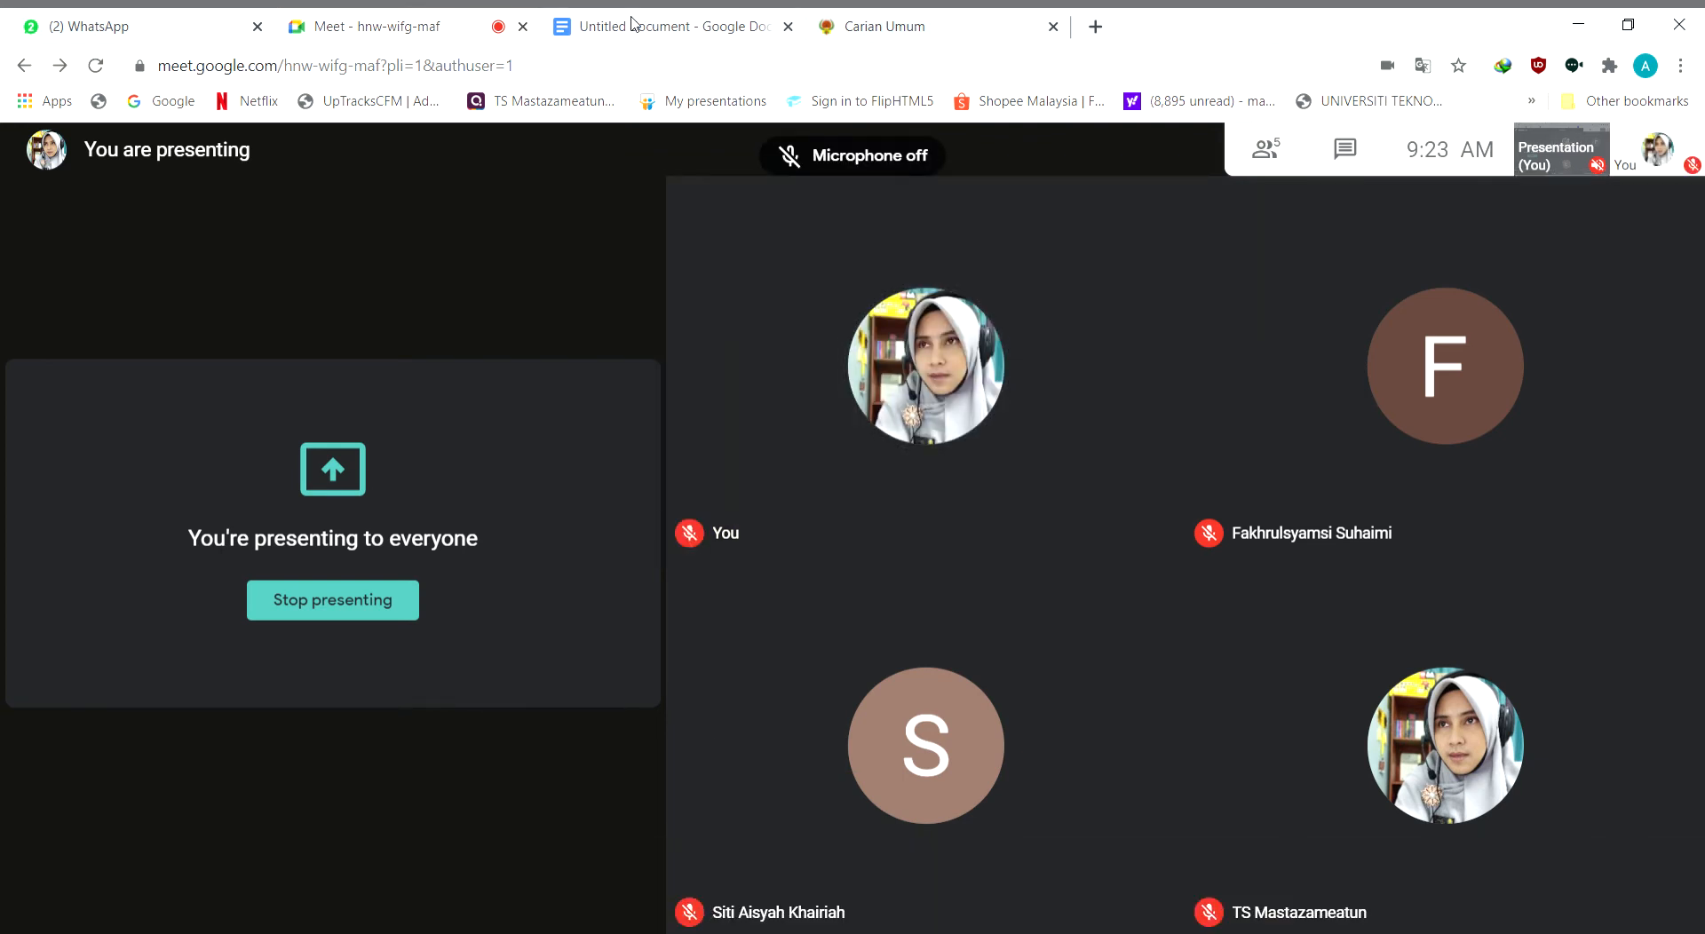
Return to the Google Docs document and delete the placeholder sentence "Ayat untuk perenggan pertama." below the byline, keeping the paragraph indent
{"action": "left_click", "coordinate": [595, 31]}
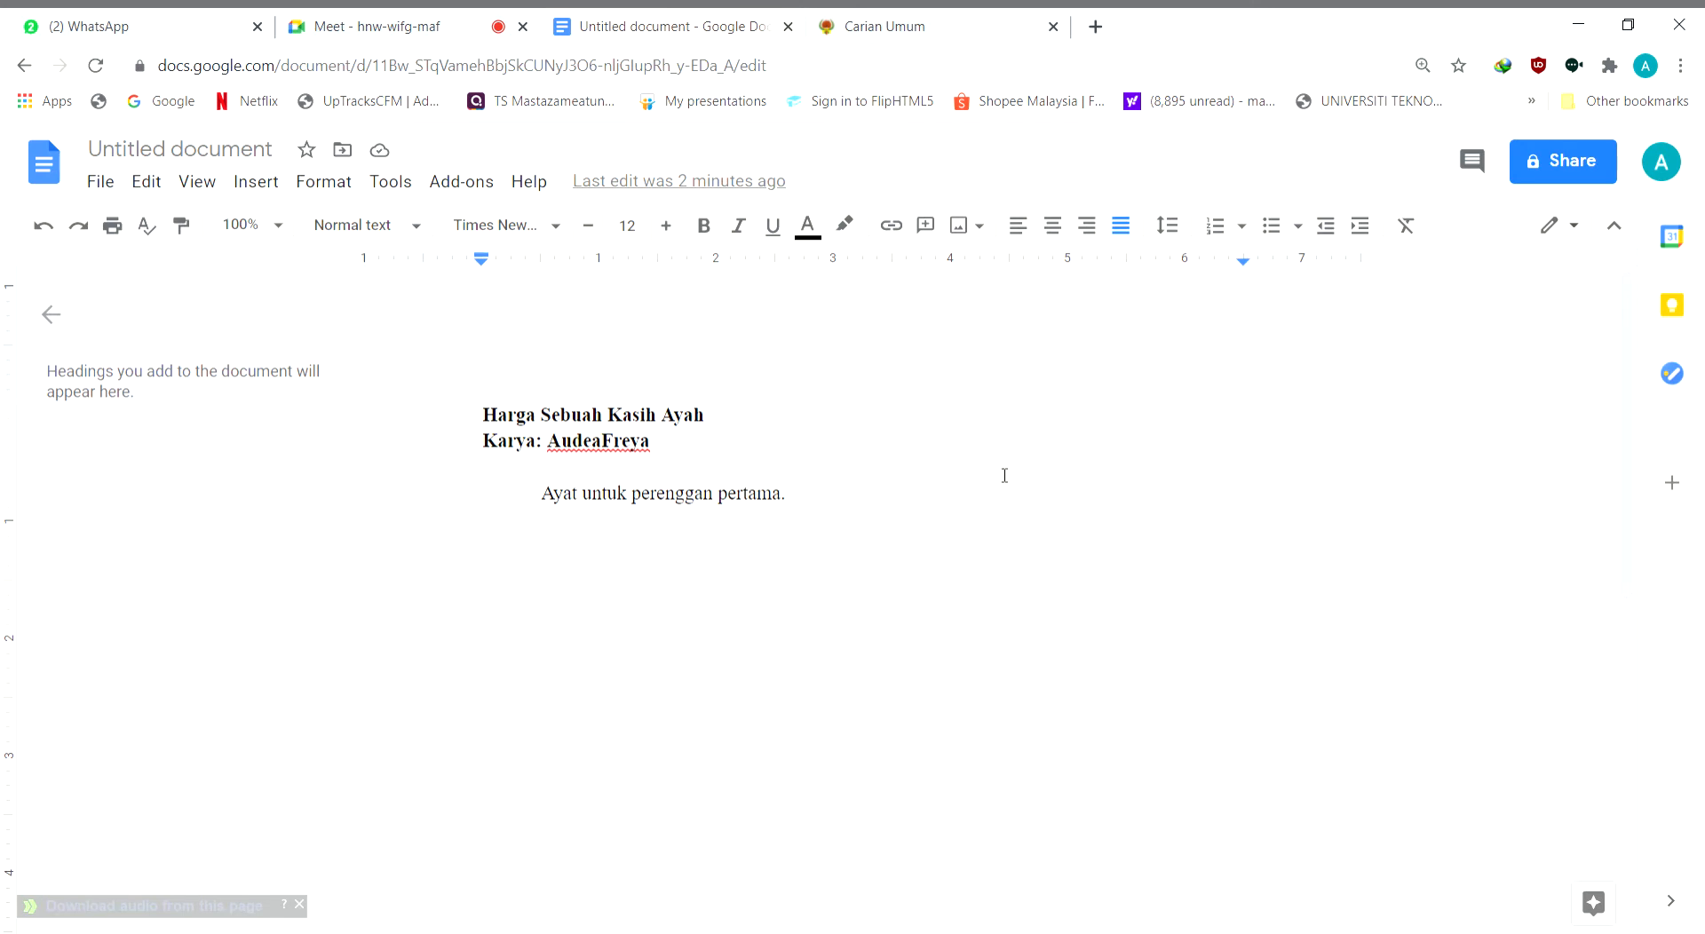
{"action": "key", "text": "BackSpace"}
{"action": "key", "text": "BackSpace"}
{"action": "key", "text": "BackSpace"}
{"action": "key", "text": "BackSpace"}
{"action": "key", "text": "BackSpace"}
{"action": "key", "text": "BackSpace"}
{"action": "key", "text": "BackSpace"}
{"action": "key", "text": "BackSpace"}
{"action": "key", "text": "BackSpace"}
{"action": "key", "text": "BackSpace"}
{"action": "key", "text": "BackSpace"}
{"action": "key", "text": "BackSpace"}
{"action": "key", "text": "BackSpace"}
{"action": "key", "text": "BackSpace"}
{"action": "key", "text": "BackSpace"}
{"action": "key", "text": "BackSpace"}
{"action": "key", "text": "BackSpace"}
{"action": "key", "text": "BackSpace"}
{"action": "key", "text": "BackSpace"}
{"action": "key", "text": "BackSpace"}
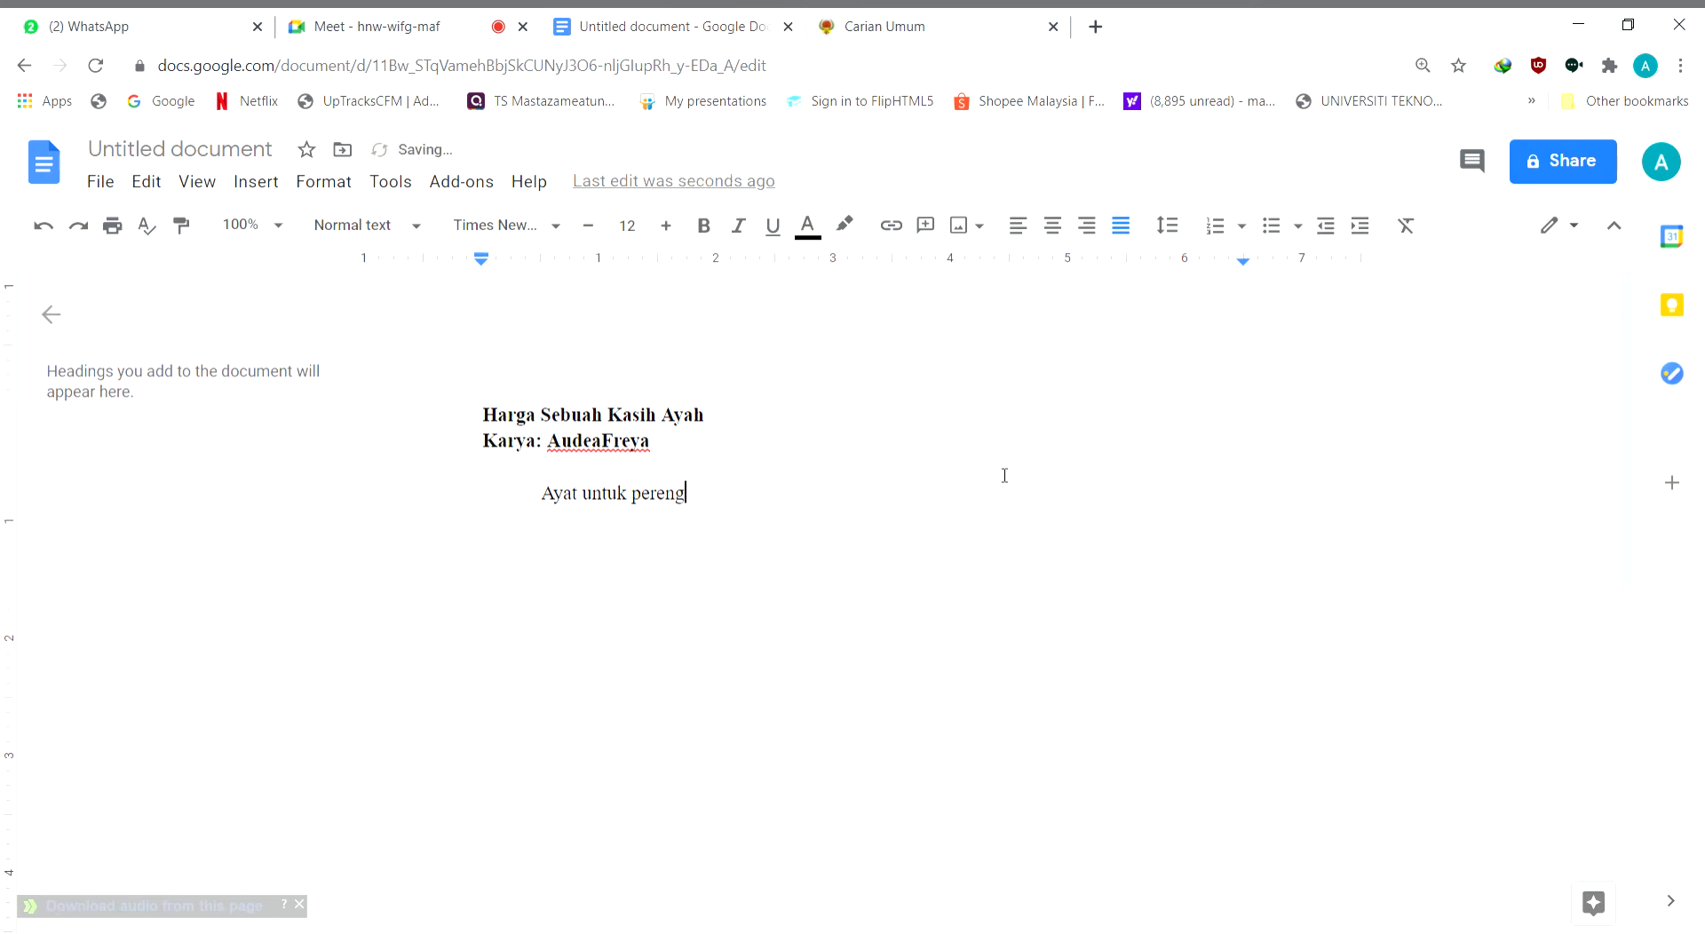
{"action": "key", "text": "BackSpace"}
{"action": "key", "text": "BackSpace"}
{"action": "key", "text": "BackSpace"}
{"action": "key", "text": "BackSpace"}
{"action": "key", "text": "BackSpace"}
{"action": "key", "text": "BackSpace"}
{"action": "key", "text": "BackSpace"}
{"action": "key", "text": "BackSpace"}
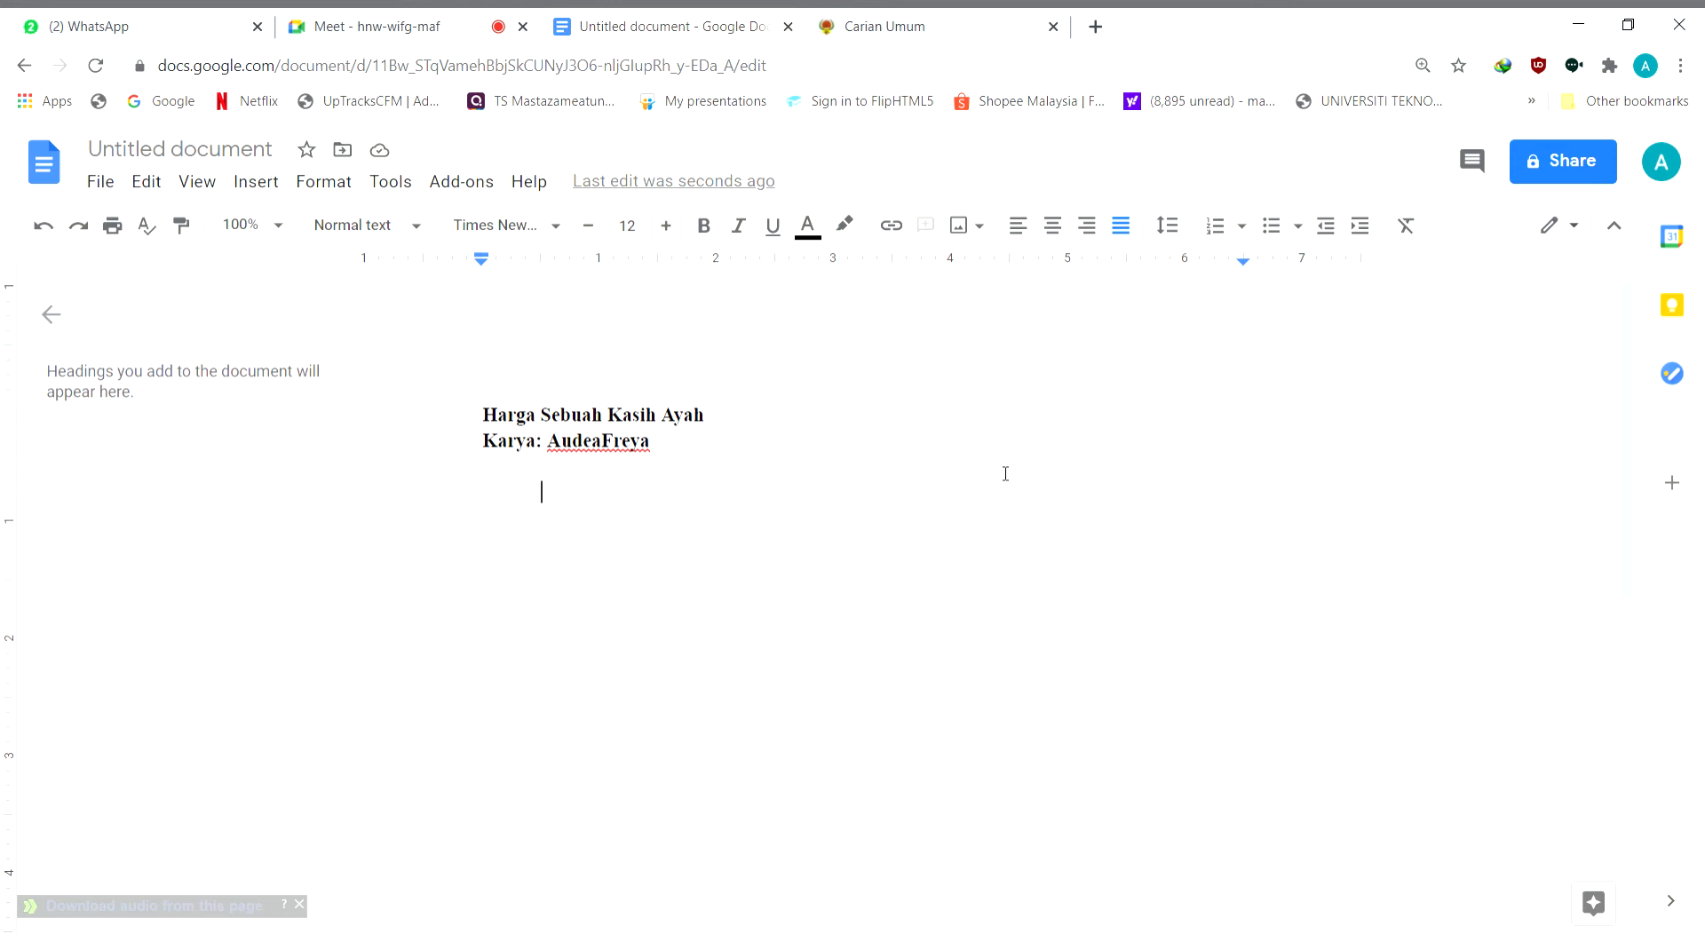
Write the opening sentence in the indented paragraph: "Kebiruan laut yang menerjah pandanganku pada ketika amat menggamit syahdu di jiwa."
{"action": "type", "text": "Kebiruan laut"}
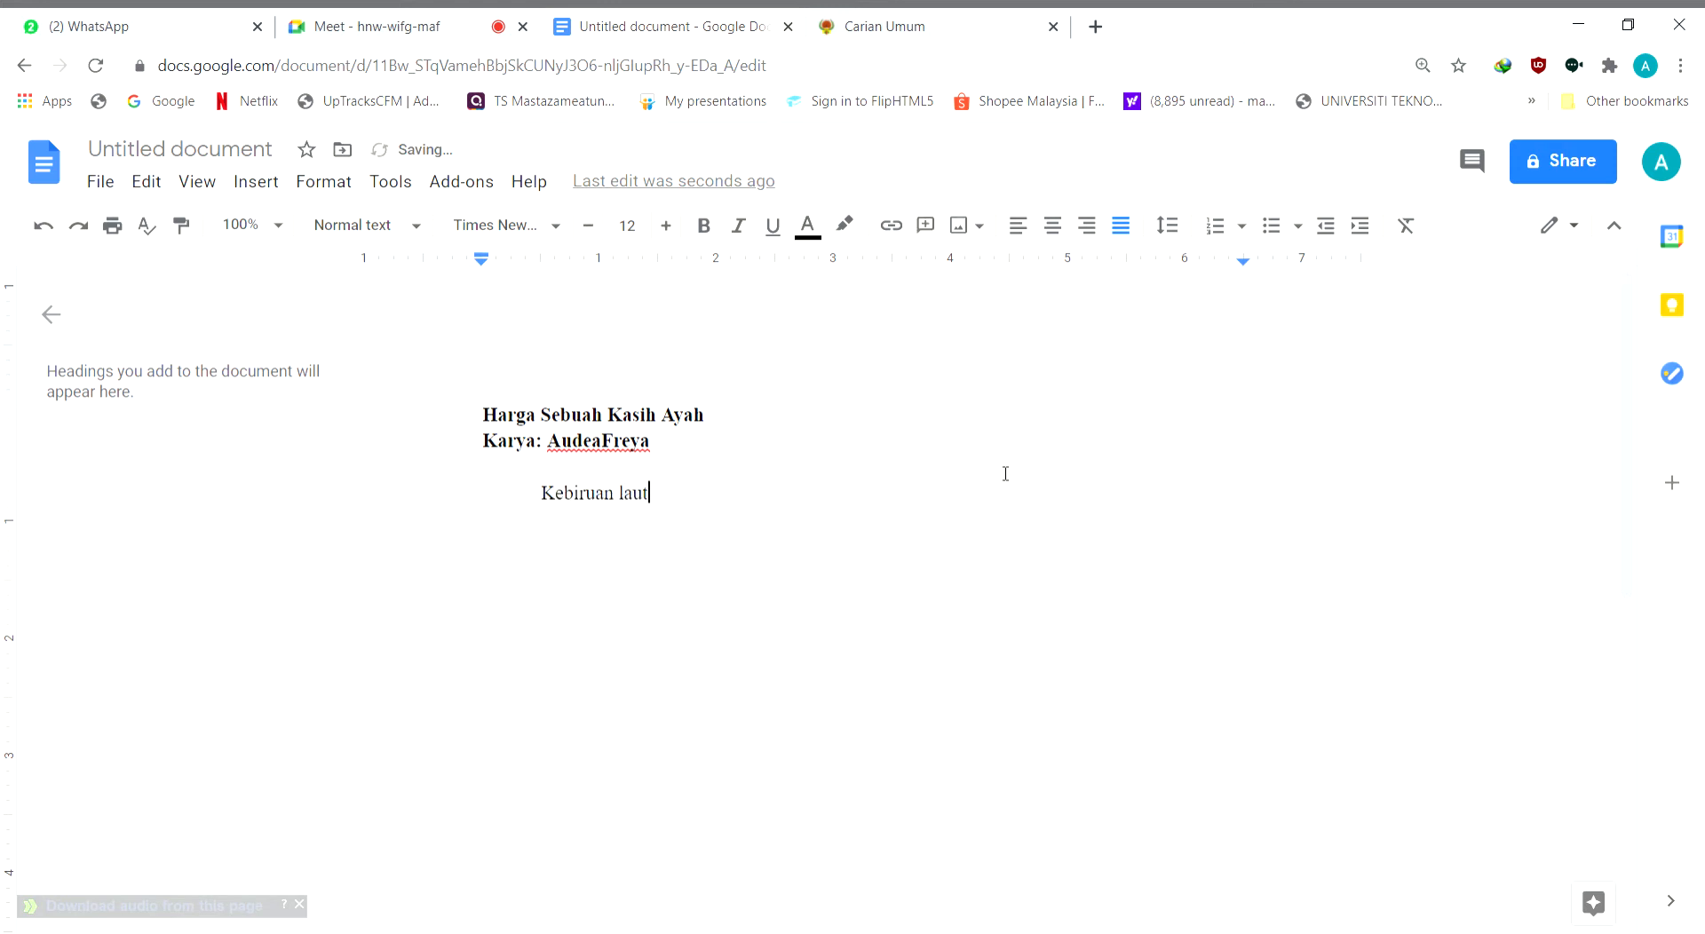
{"action": "type", "text": " yang menerjah pandanga"}
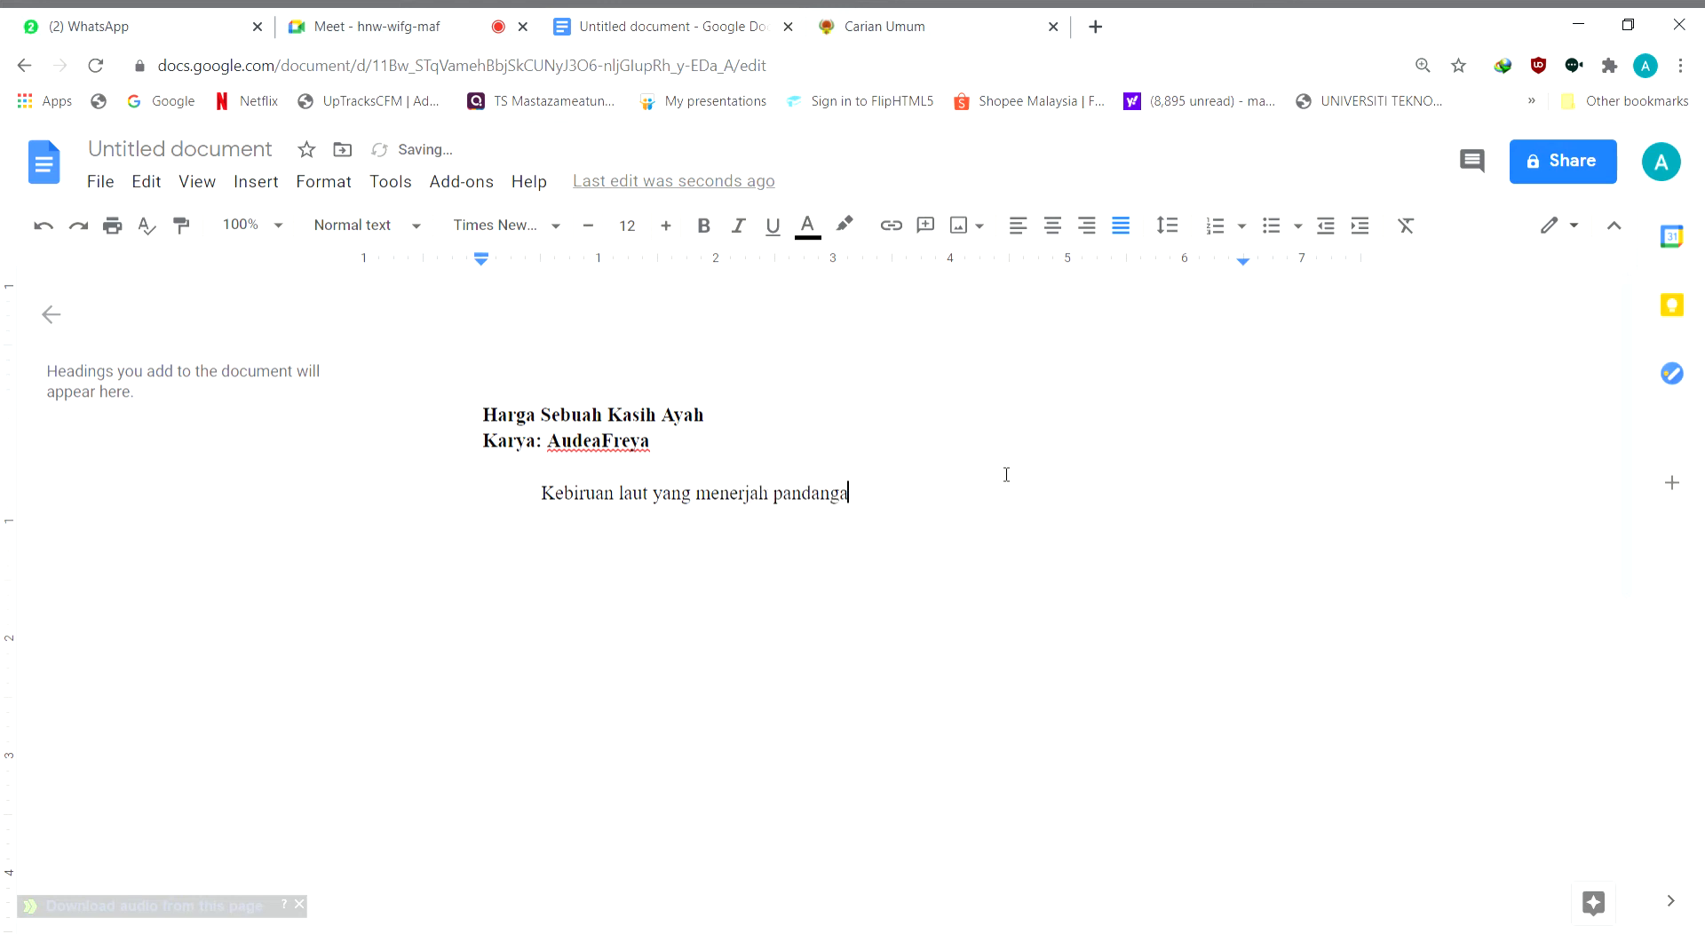
{"action": "type", "text": "nku pada ketika amat m"}
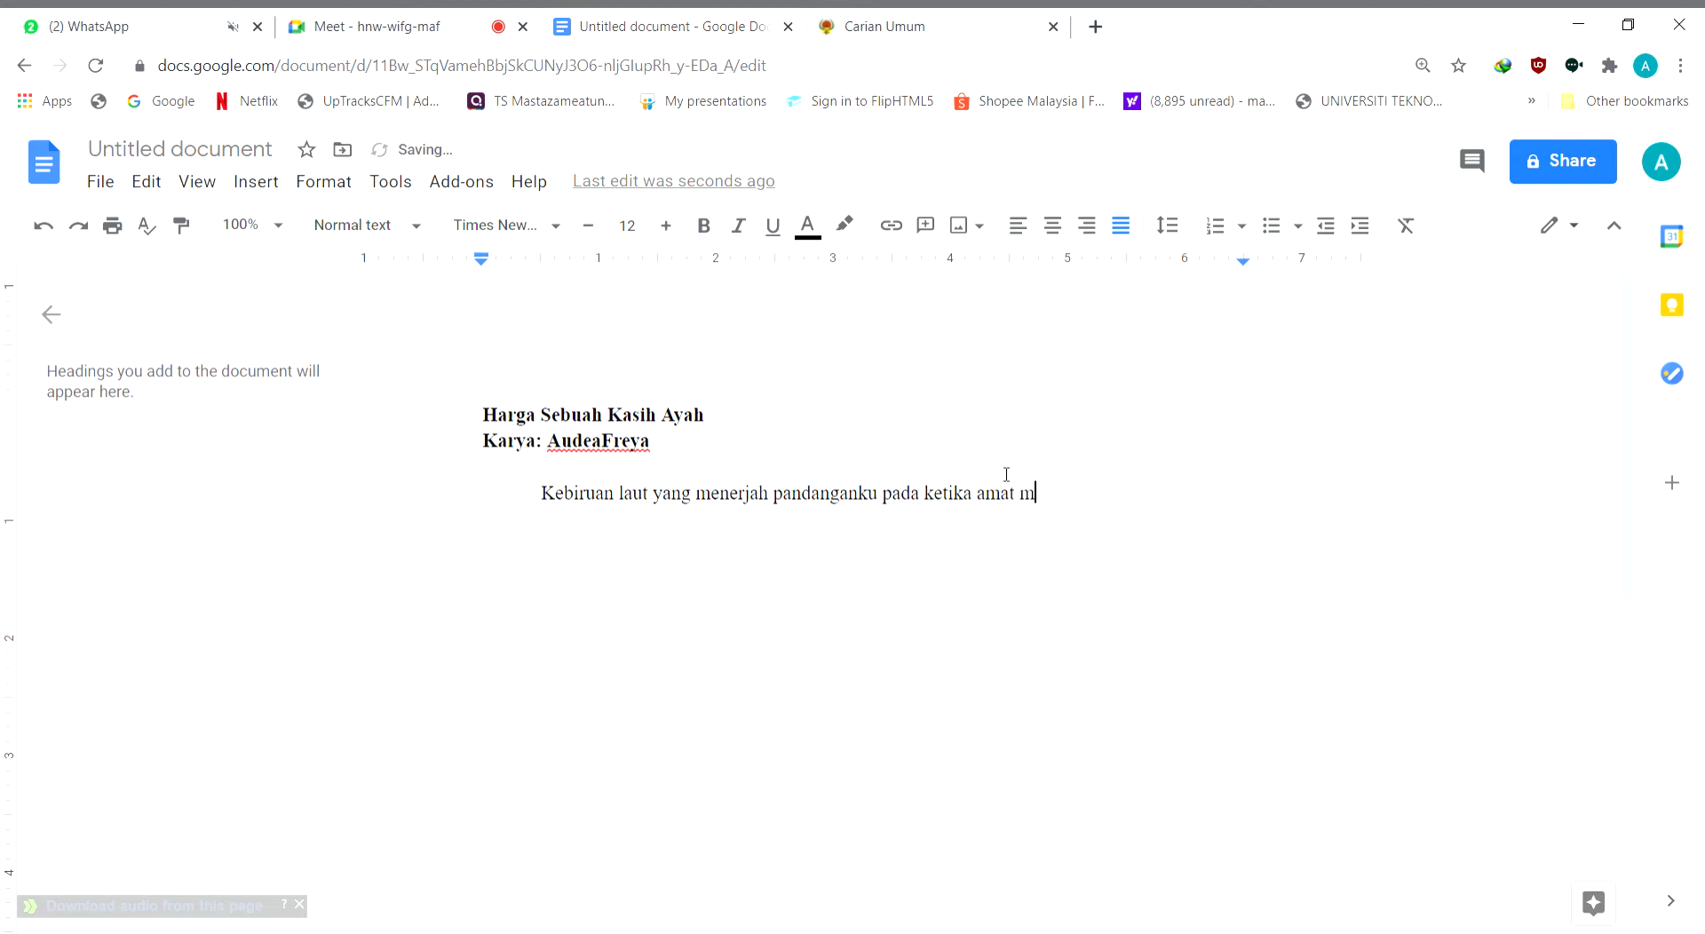
{"action": "type", "text": "enggamit syahdu"}
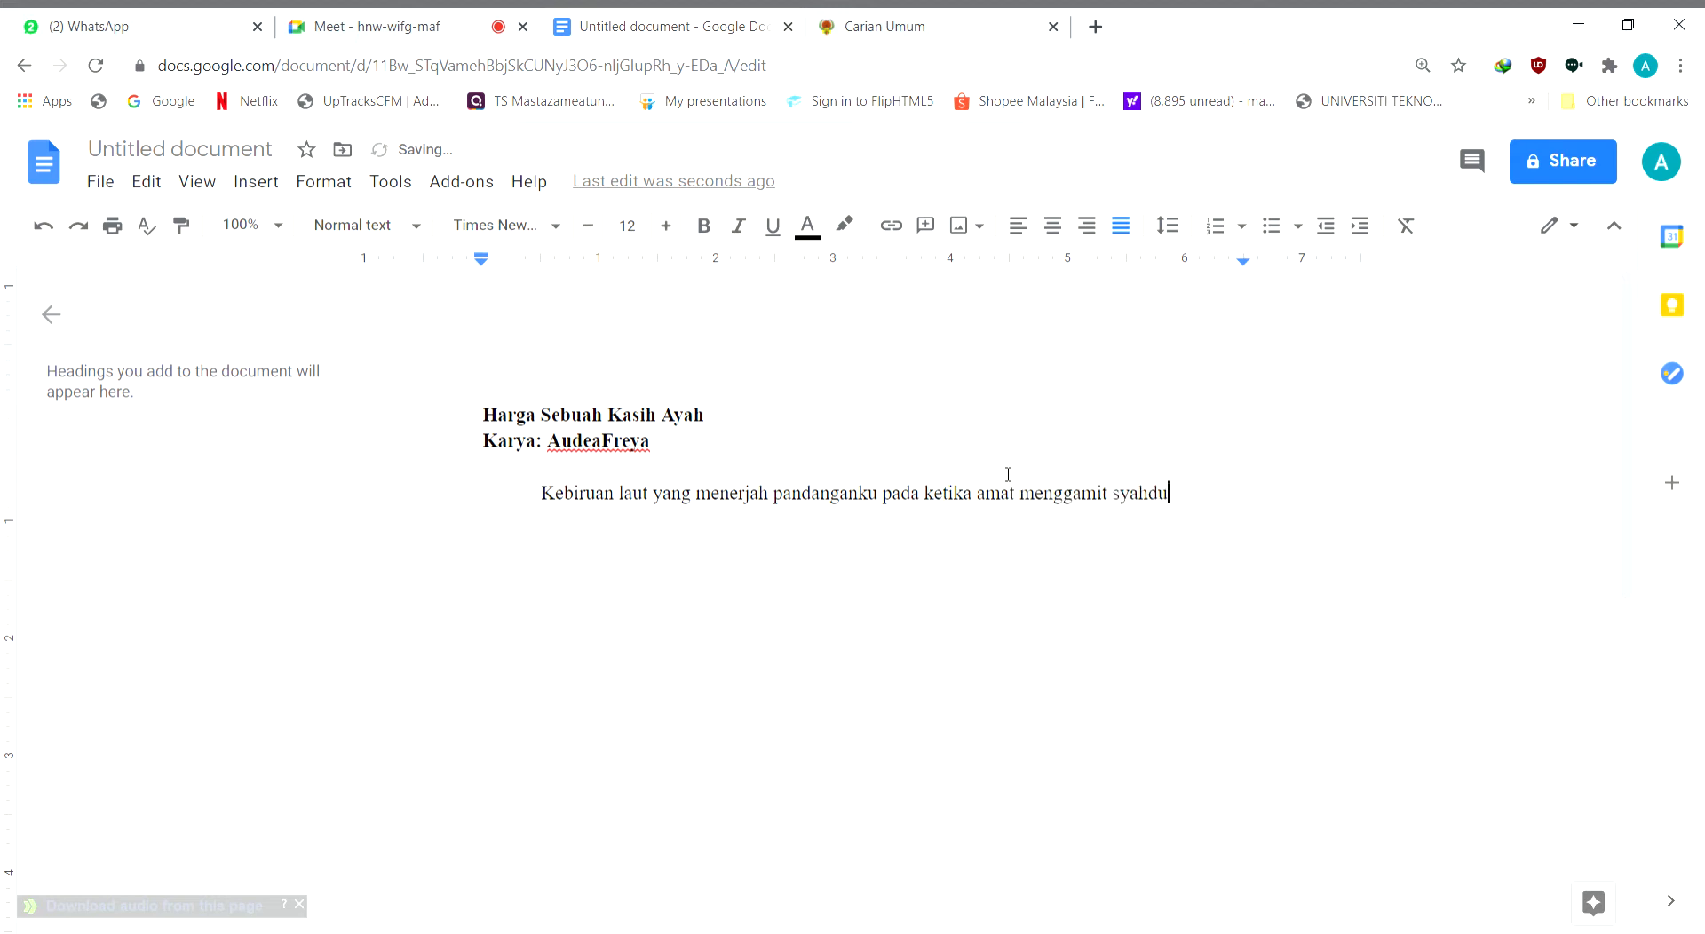
{"action": "type", "text": " di jiwa. Terbenat"}
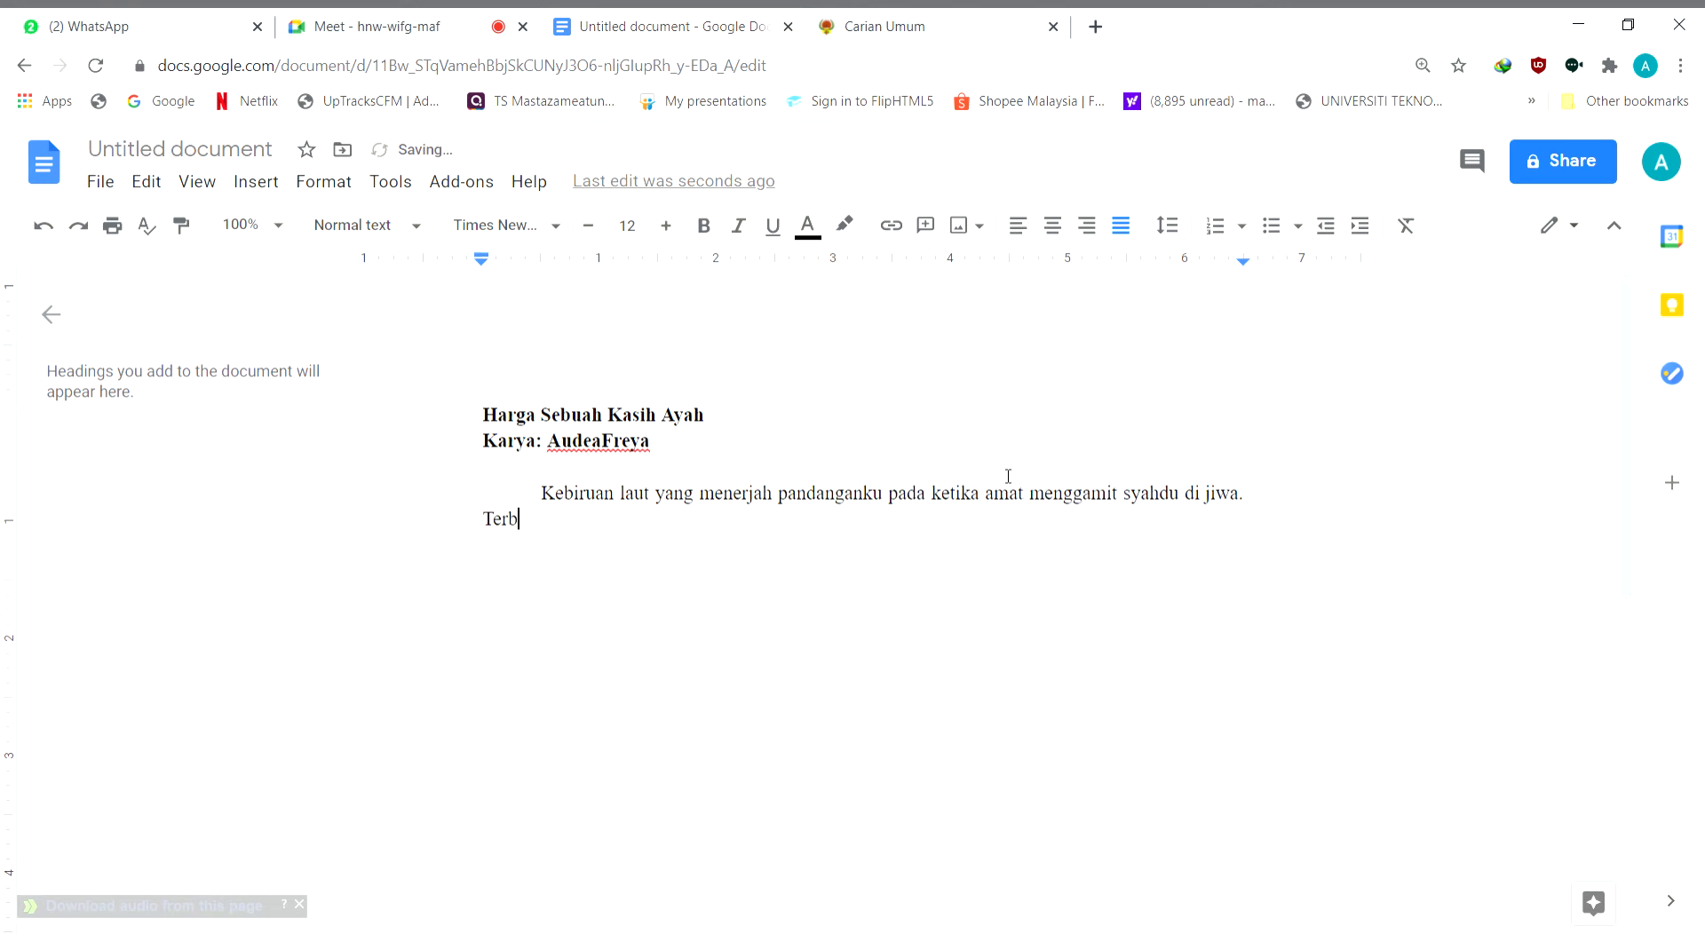
Begin the second sentence with "Terbentang luas cinta Ilahi kepada hamba-Nya"
{"action": "key", "text": "BackSpace"}
{"action": "key", "text": "BackSpace"}
{"action": "type", "text": "tang luas"}
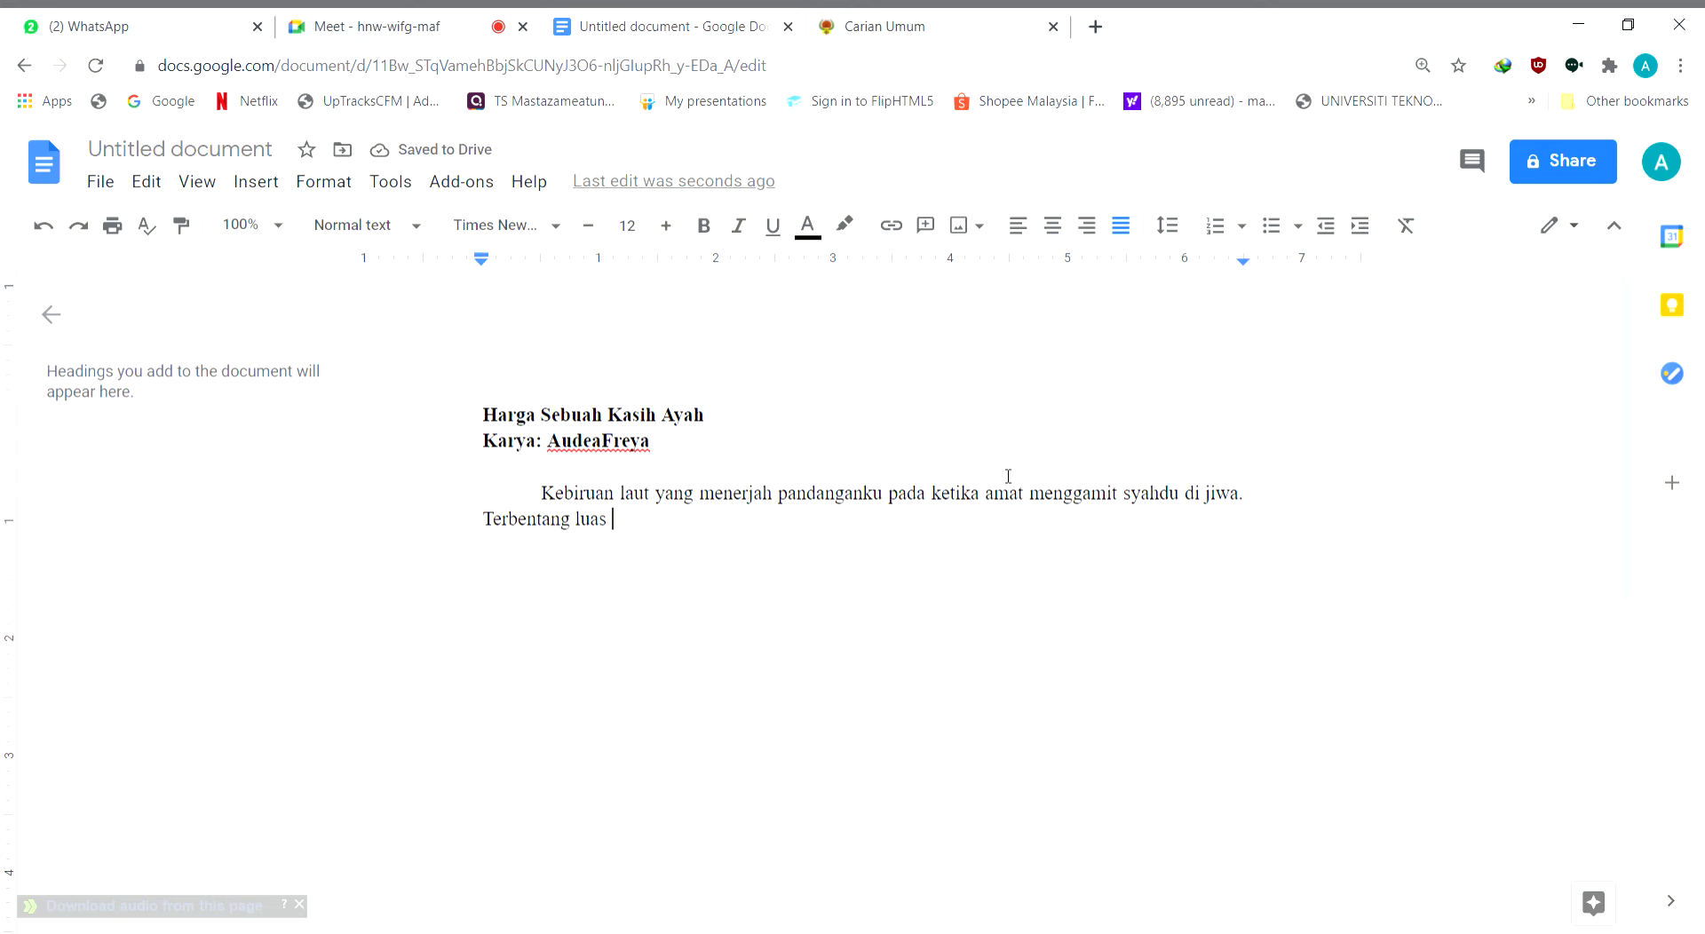
{"action": "type", "text": "cinta Ilahi kepada "}
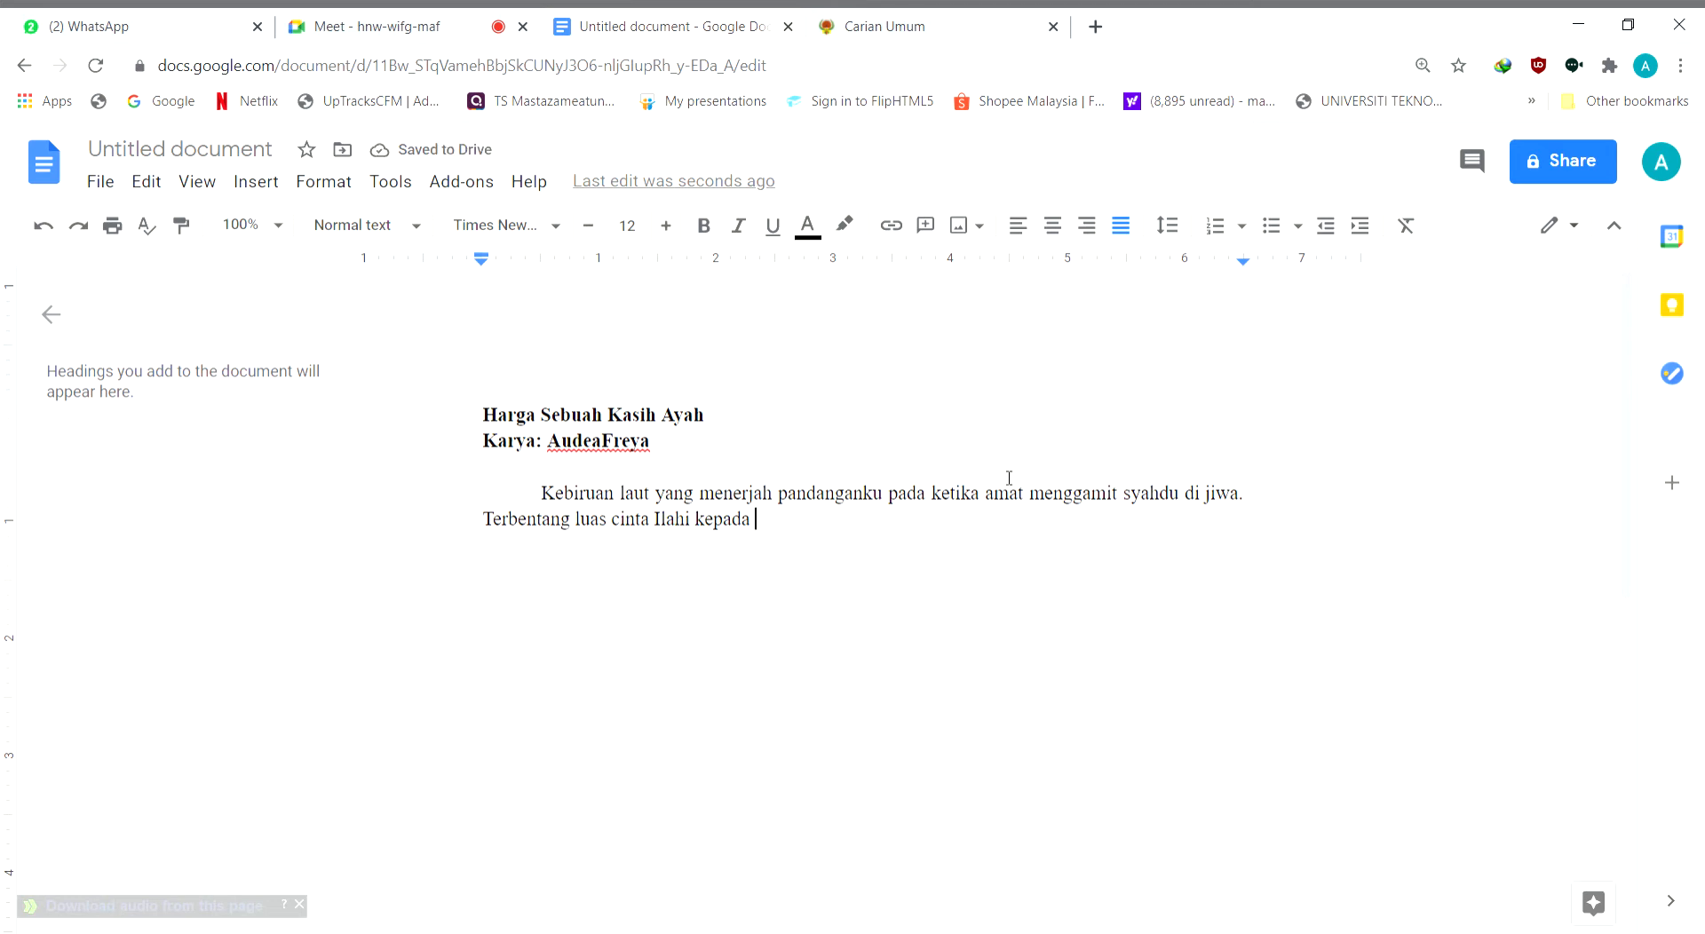
{"action": "type", "text": "hamba-Nya "}
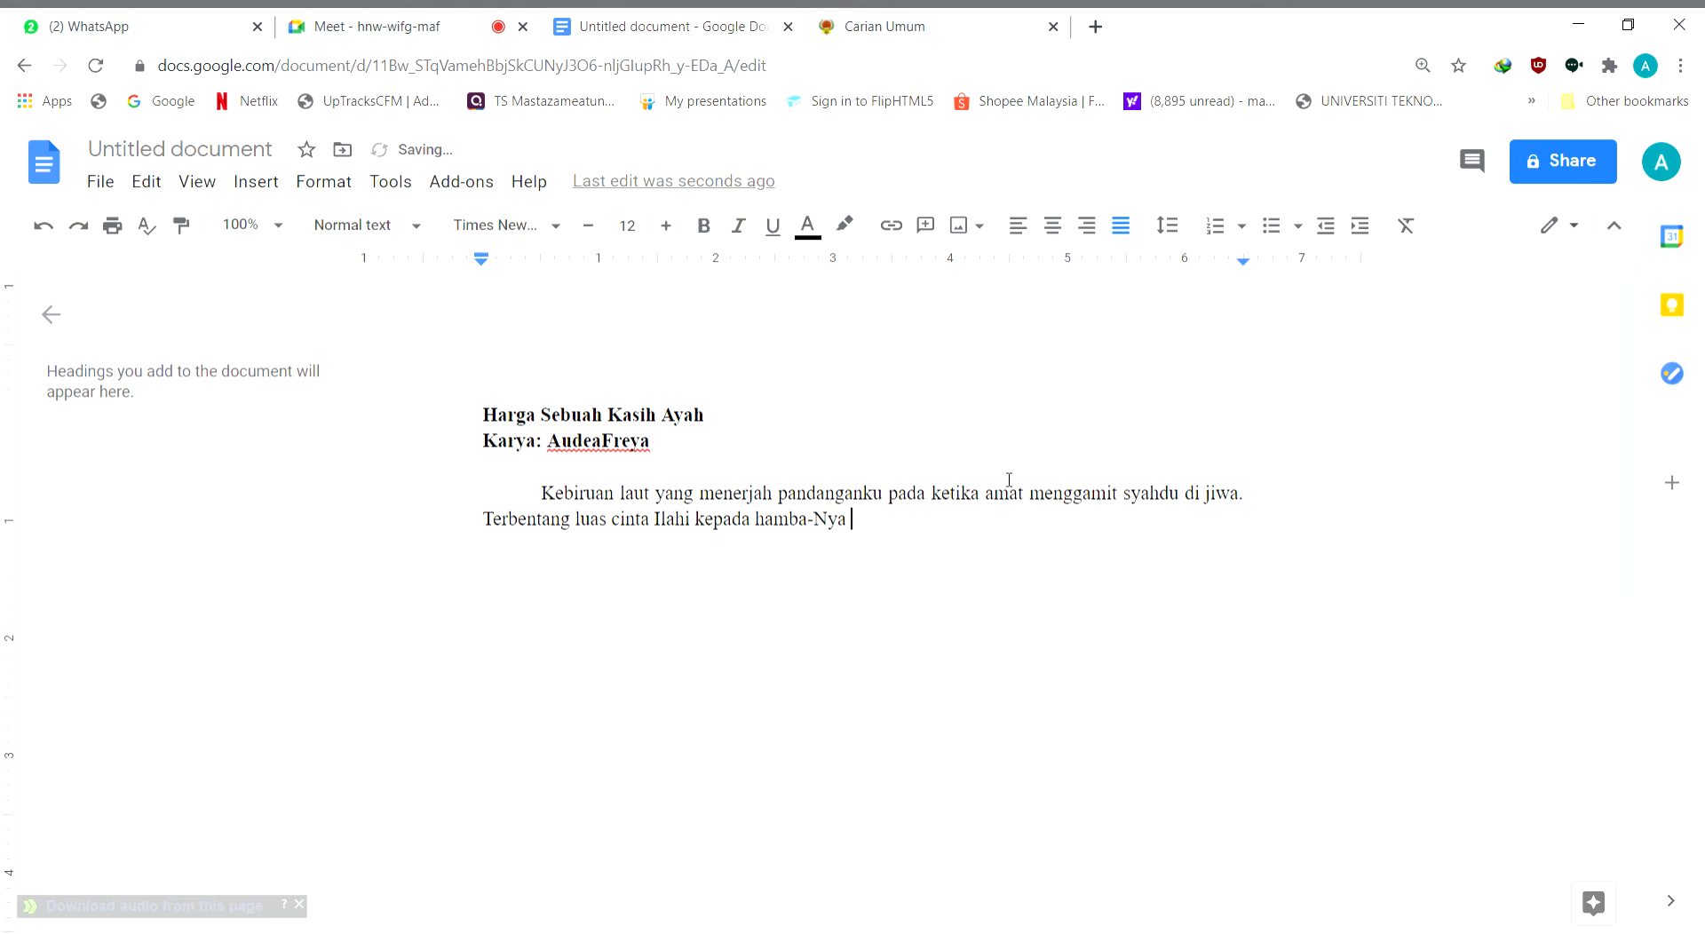
{"action": "type", "text": "bersama-sama ku"}
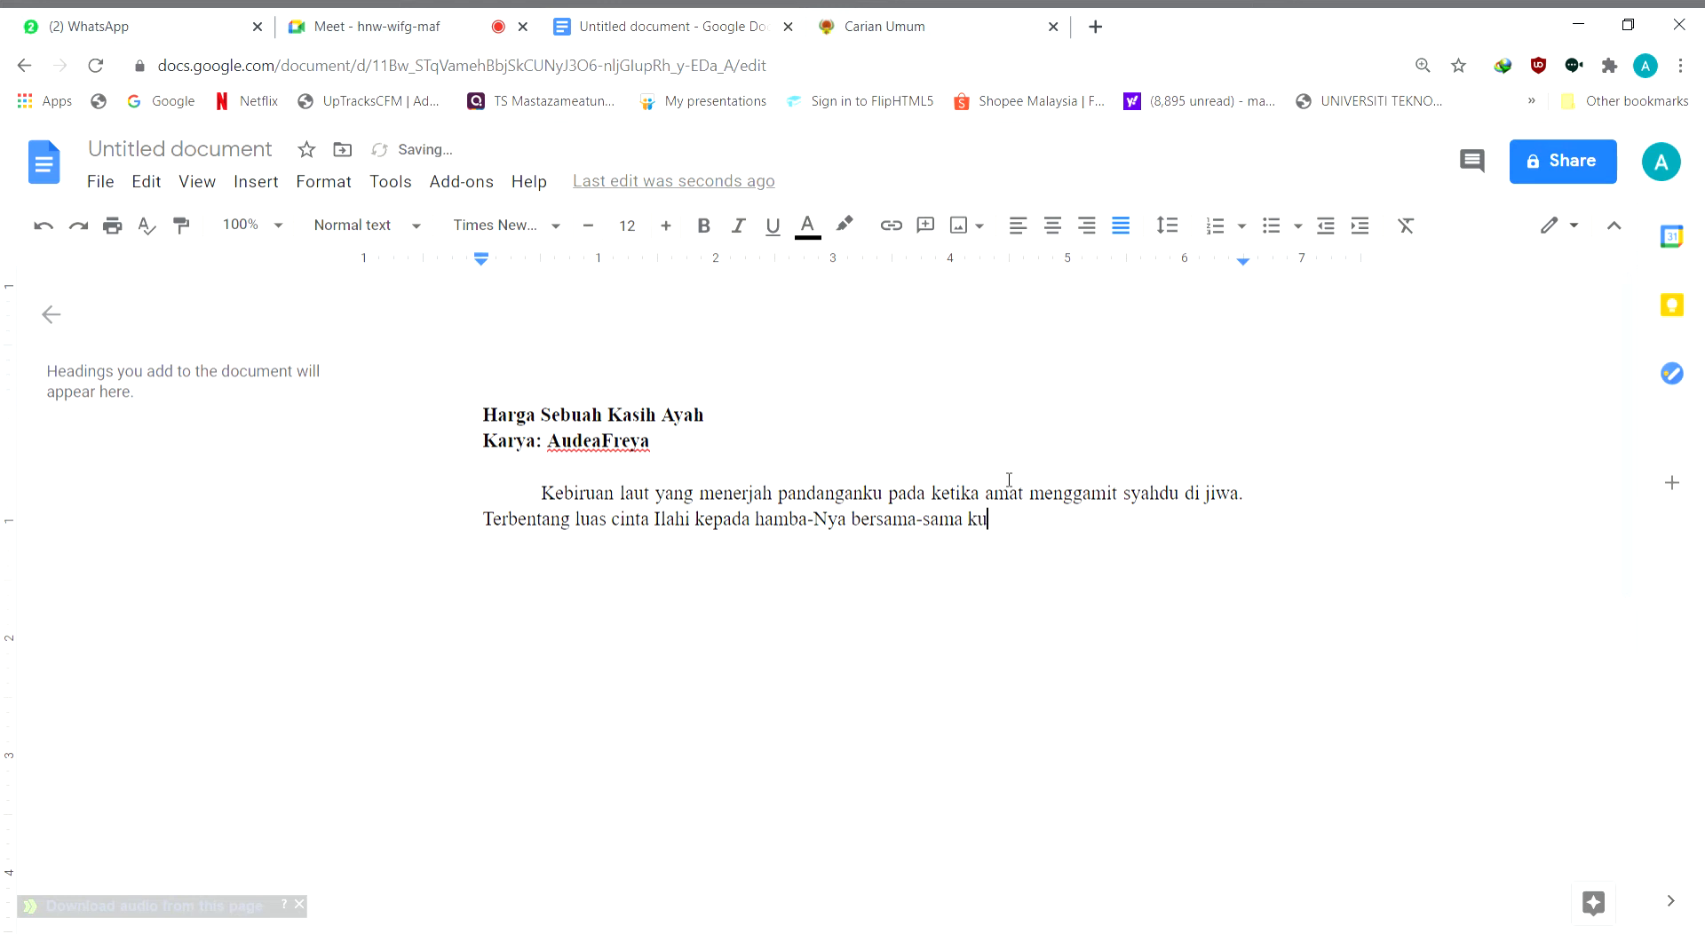
{"action": "type", "text": "rniaan yang tidak "}
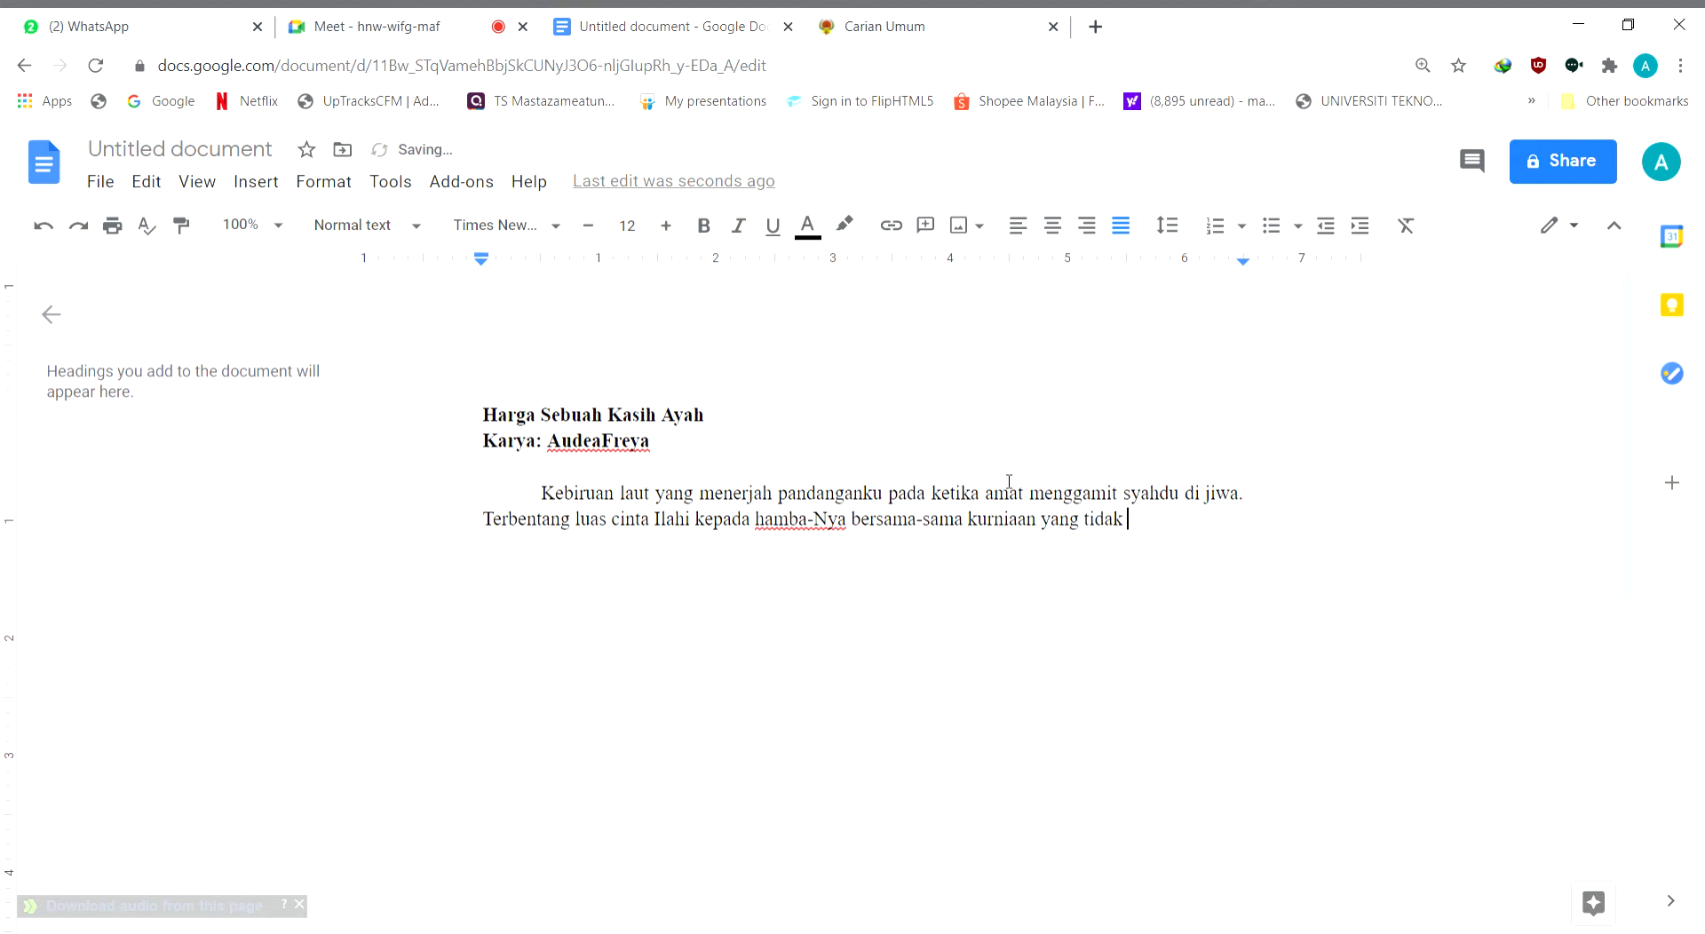
{"action": "type", "text": "mampu digam"}
{"action": "type", "text": "barkan dengan"}
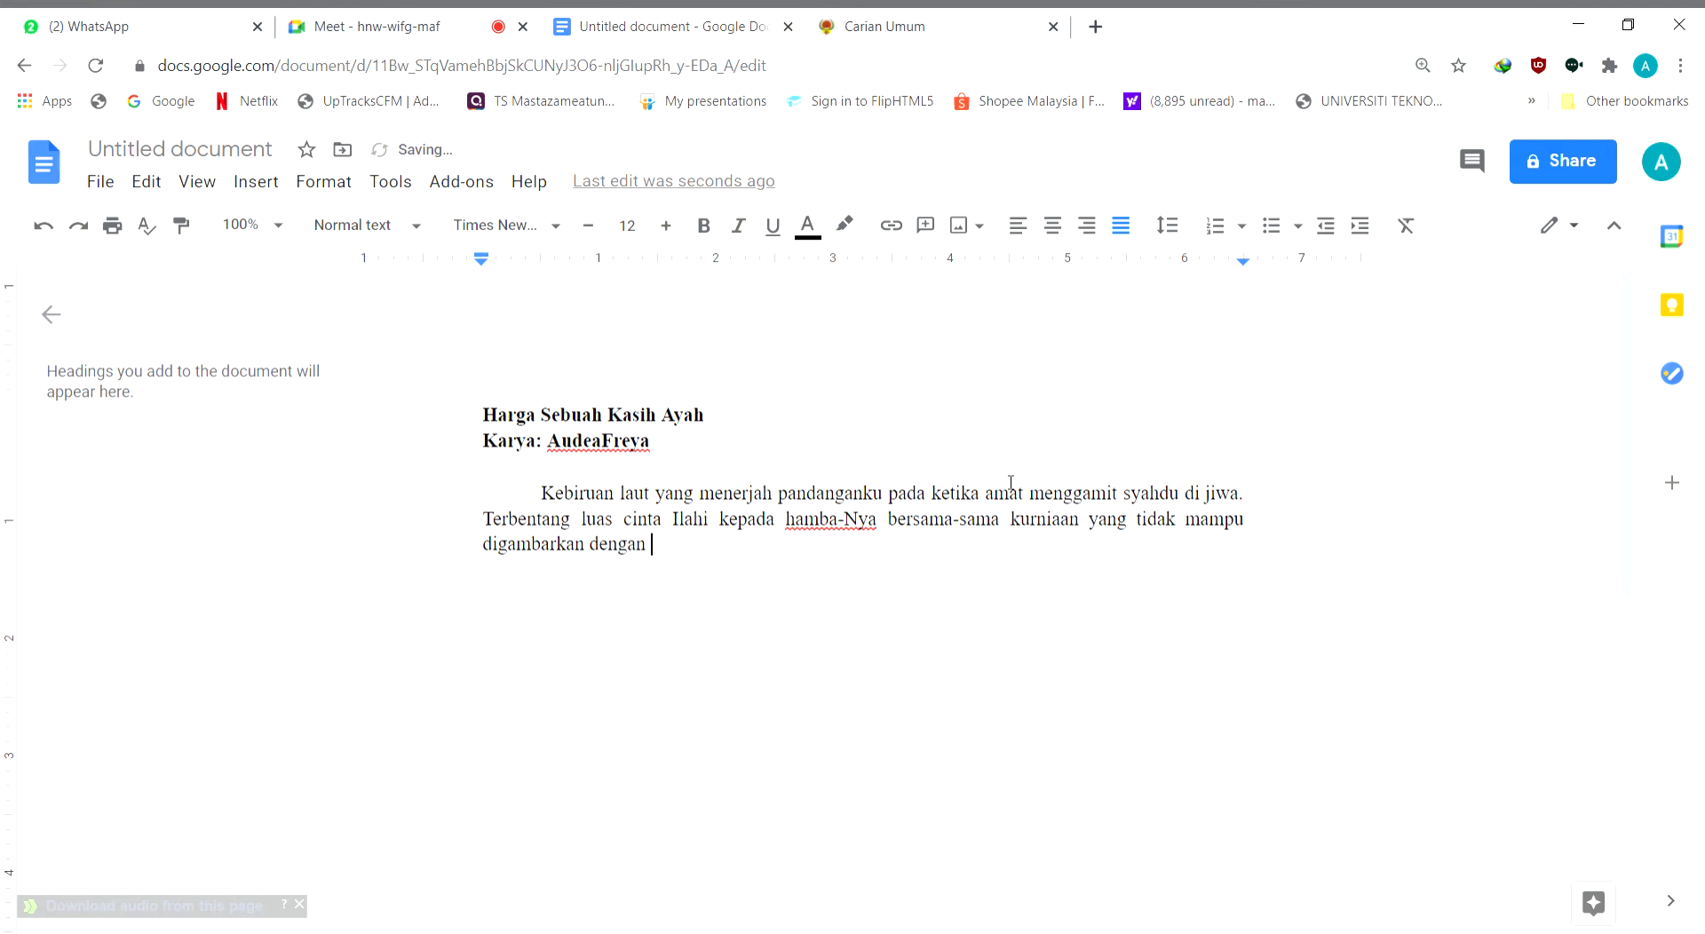
{"action": "type", "text": " sekadar kata-kata."}
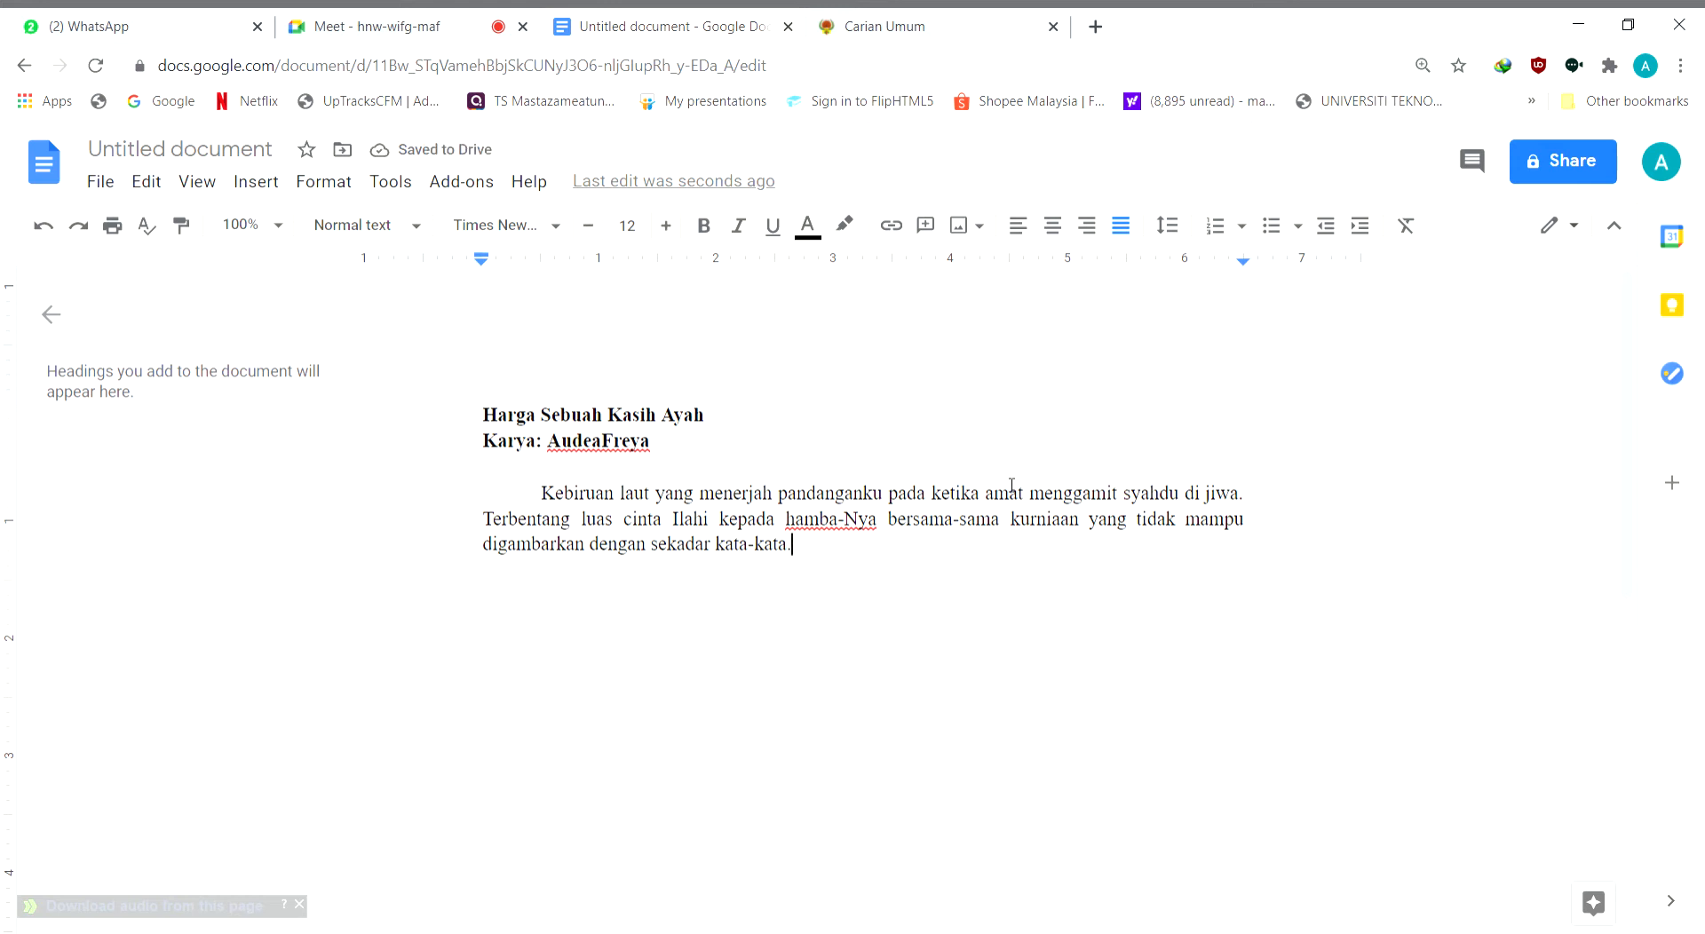
Complete the second sentence with "bersama-sama kurniaan yang tidak mampu digambarkan dengan sekadar kata-kata." and insert "ini" after "ketika" in the first sentence
{"action": "type", "text": "ini"}
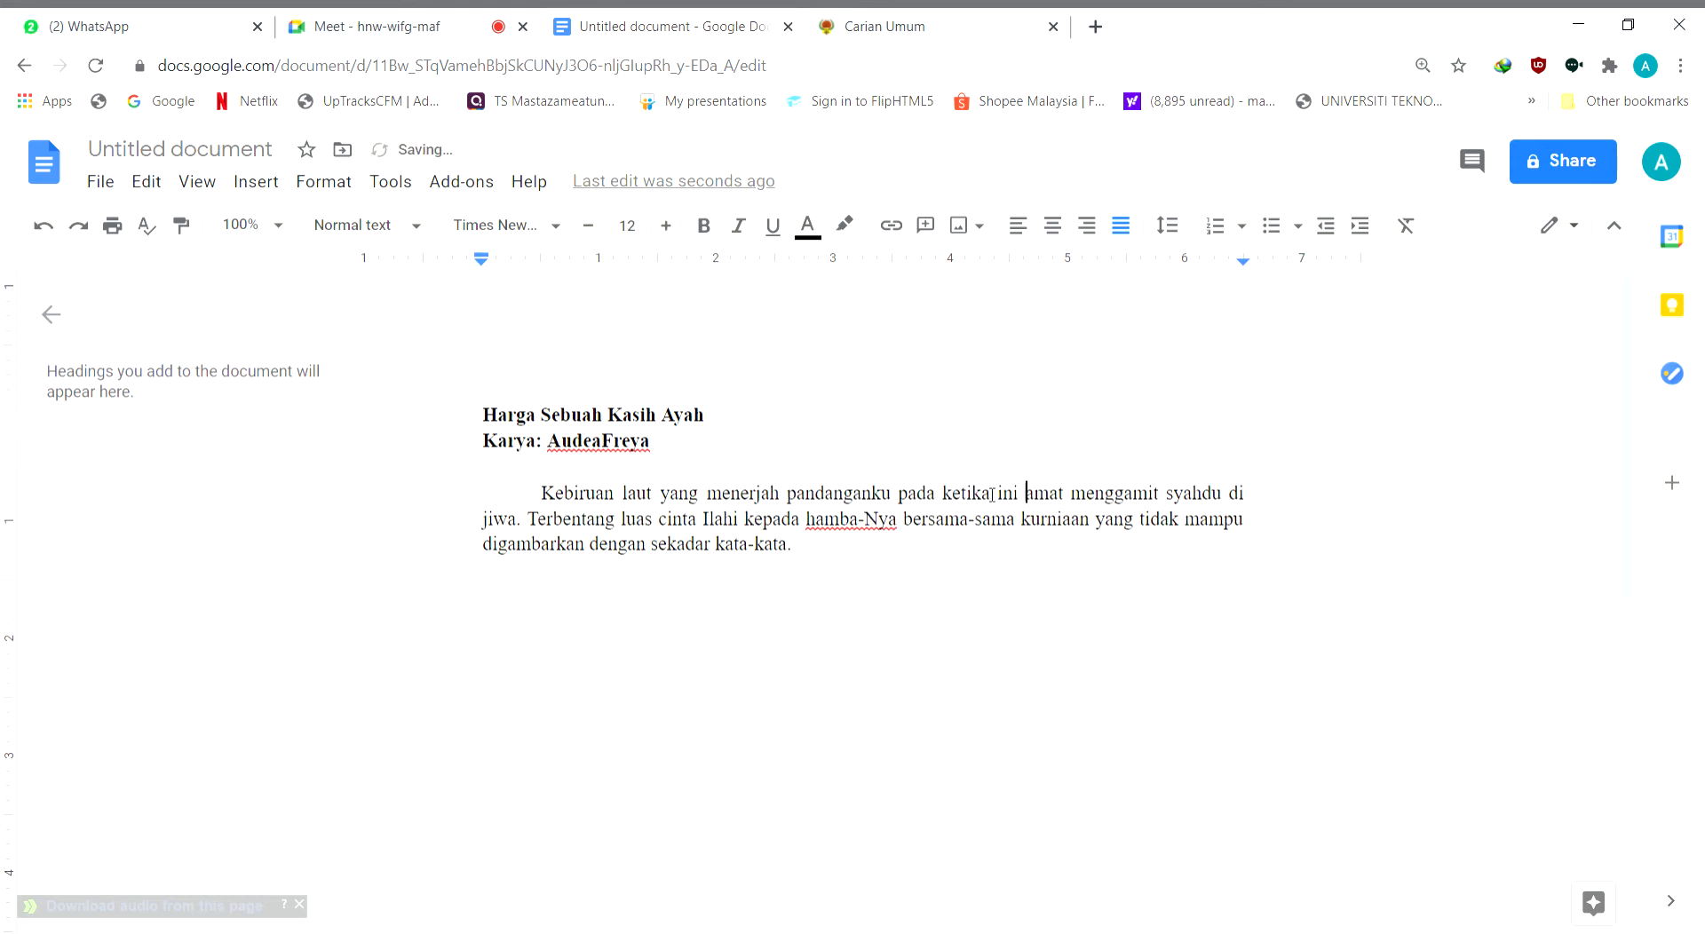
Start the third sentence at the end of the paragraph with "Mungkin seluas itu juga kasih Ayah kepada kami lima beradik"
{"action": "left_click", "coordinate": [835, 553]}
{"action": "type", "text": "Mungkin seluas itu juga "}
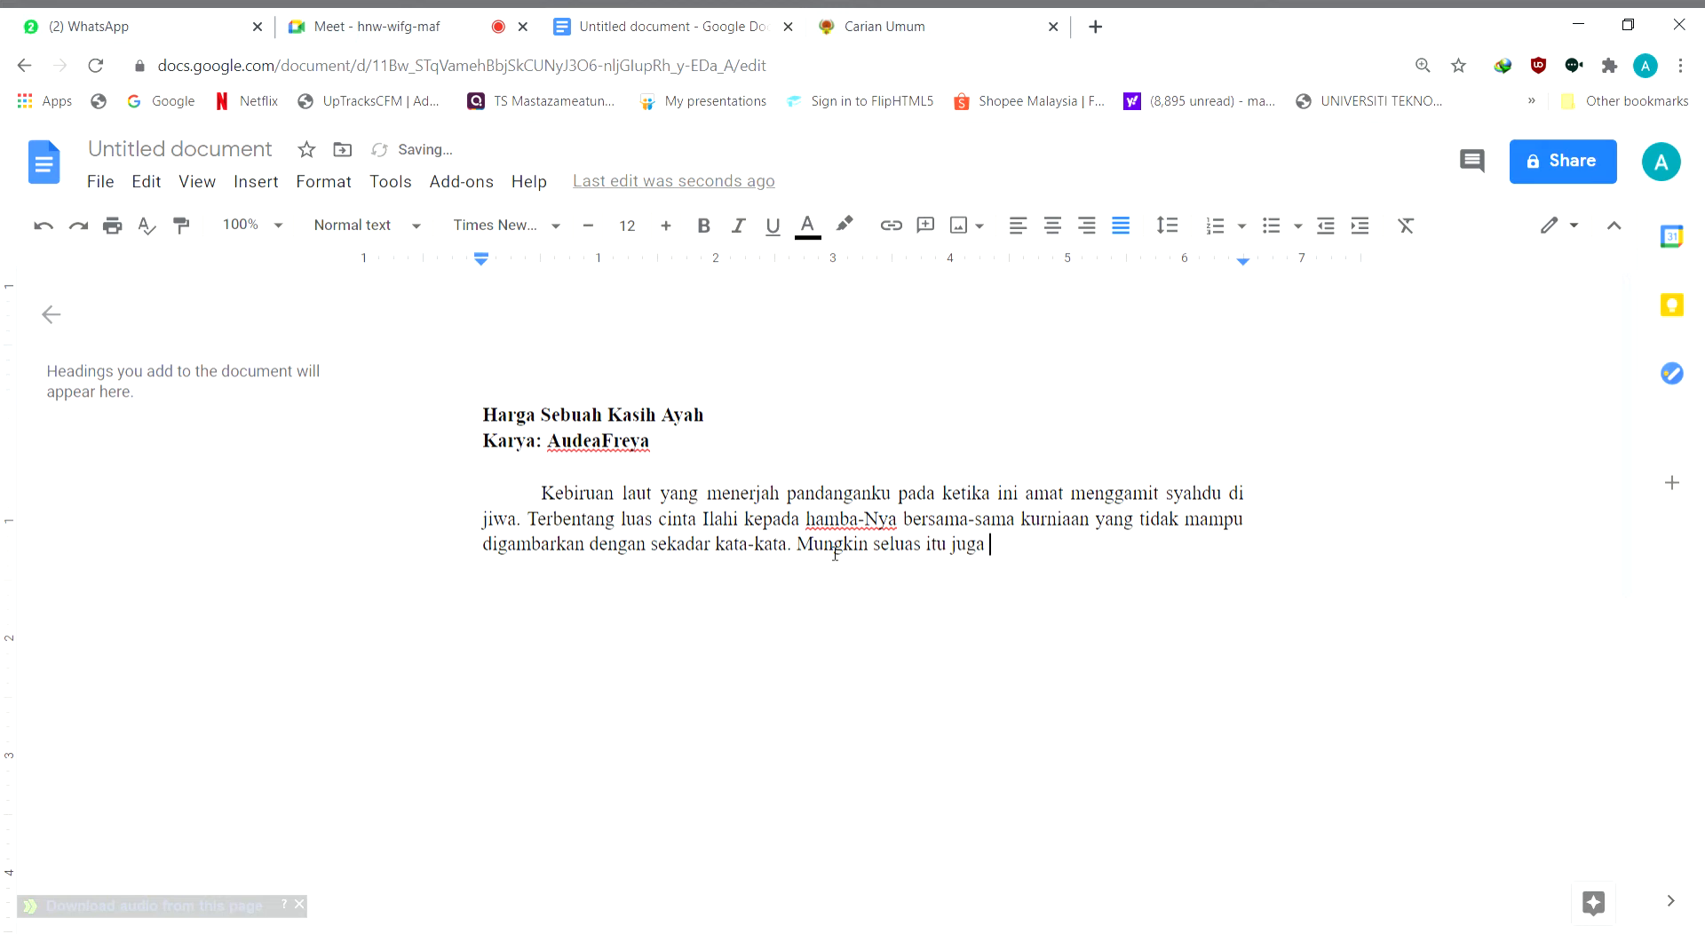
{"action": "type", "text": "kasih ayah"}
{"action": "key", "text": "BackSpace"}
{"action": "key", "text": "BackSpace"}
{"action": "key", "text": "BackSpace"}
{"action": "key", "text": "BackSpace"}
{"action": "type", "text": "Aah"}
{"action": "key", "text": "BackSpace"}
{"action": "key", "text": "BackSpace"}
{"action": "type", "text": "yah kepada kami "}
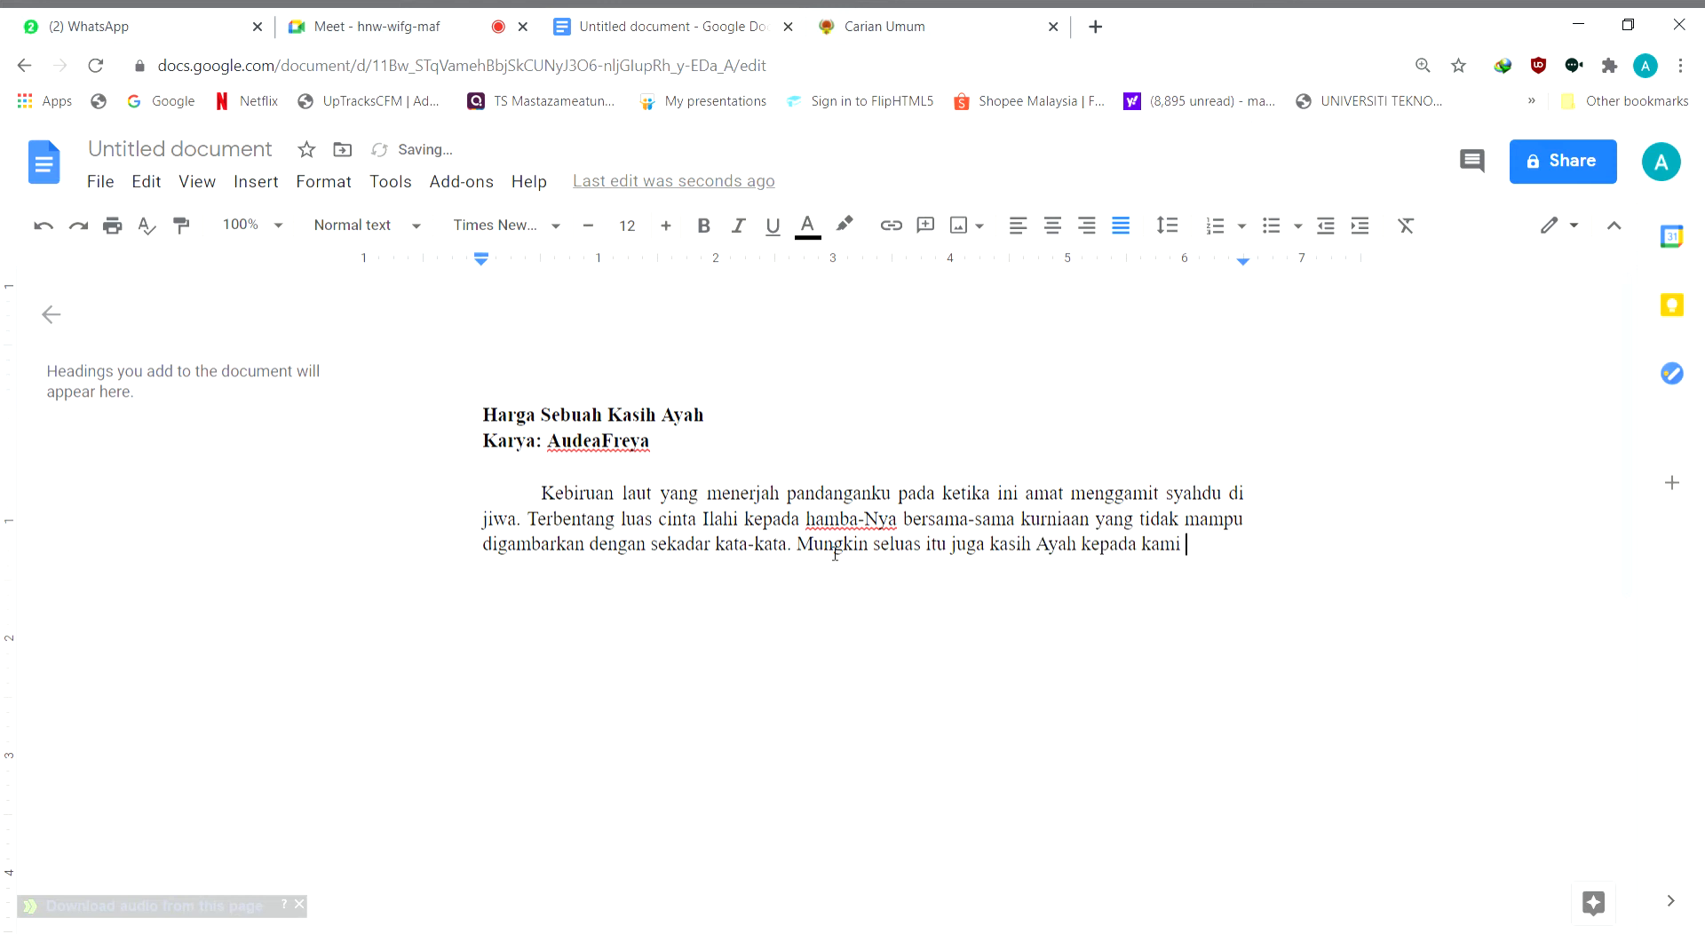
{"action": "type", "text": "lima beradik"}
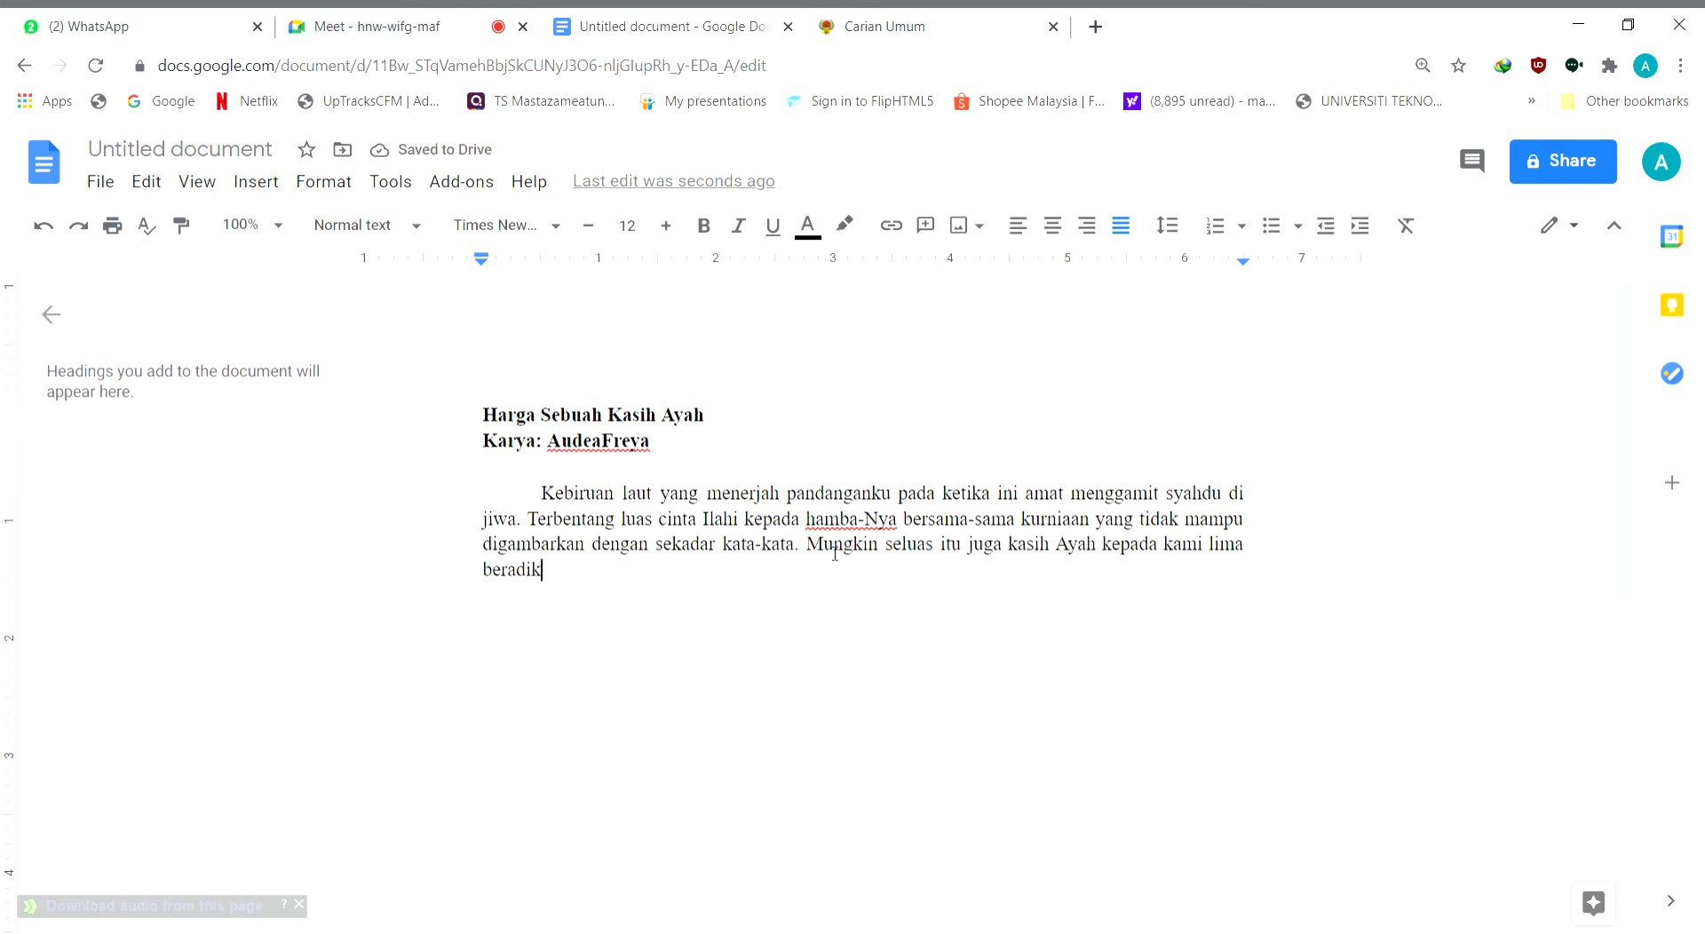
{"action": "type", "text": "yang yatim"}
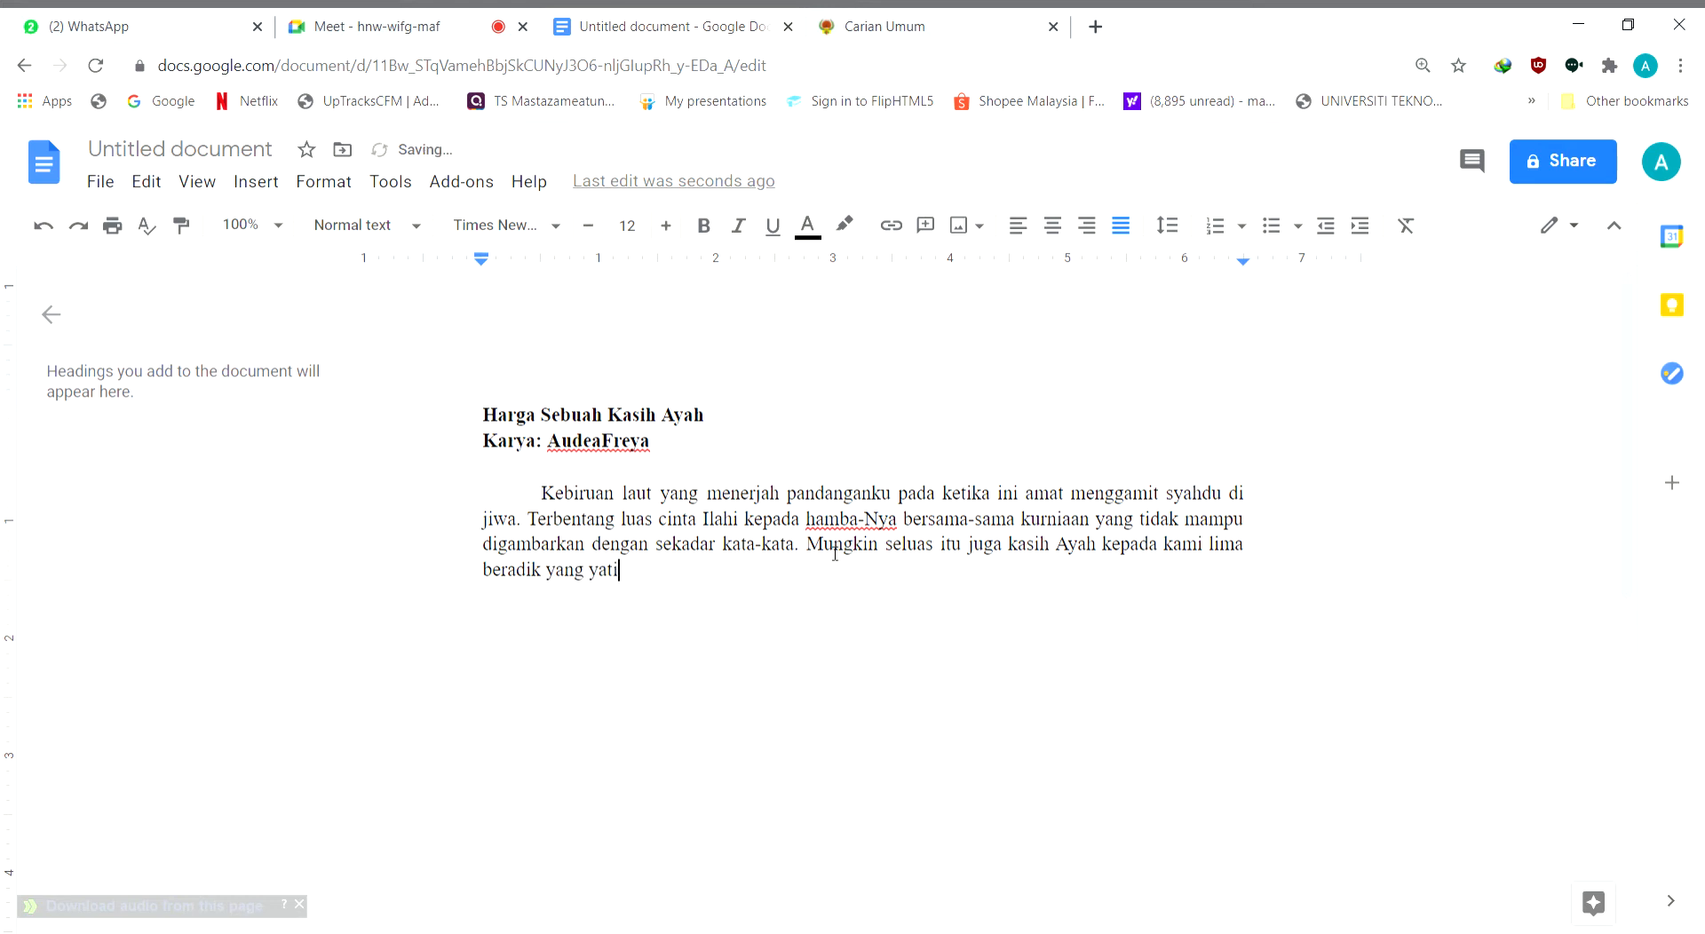
{"action": "key", "text": "BackSpace"}
{"action": "key", "text": "BackSpace"}
{"action": "key", "text": "BackSpace"}
{"action": "key", "text": "BackSpace"}
{"action": "key", "text": "BackSpace"}
Complete the third sentence after "beradik" with "sejak pemergian Ibu satu tahun yang lalu."
{"action": "key", "text": "BackSpace"}
{"action": "key", "text": "BackSpace"}
{"action": "key", "text": "BackSpace"}
{"action": "key", "text": "BackSpace"}
{"action": "type", "text": "sejak ke"}
{"action": "key", "text": "BackSpace"}
{"action": "key", "text": "BackSpace"}
{"action": "type", "text": "pemergian "}
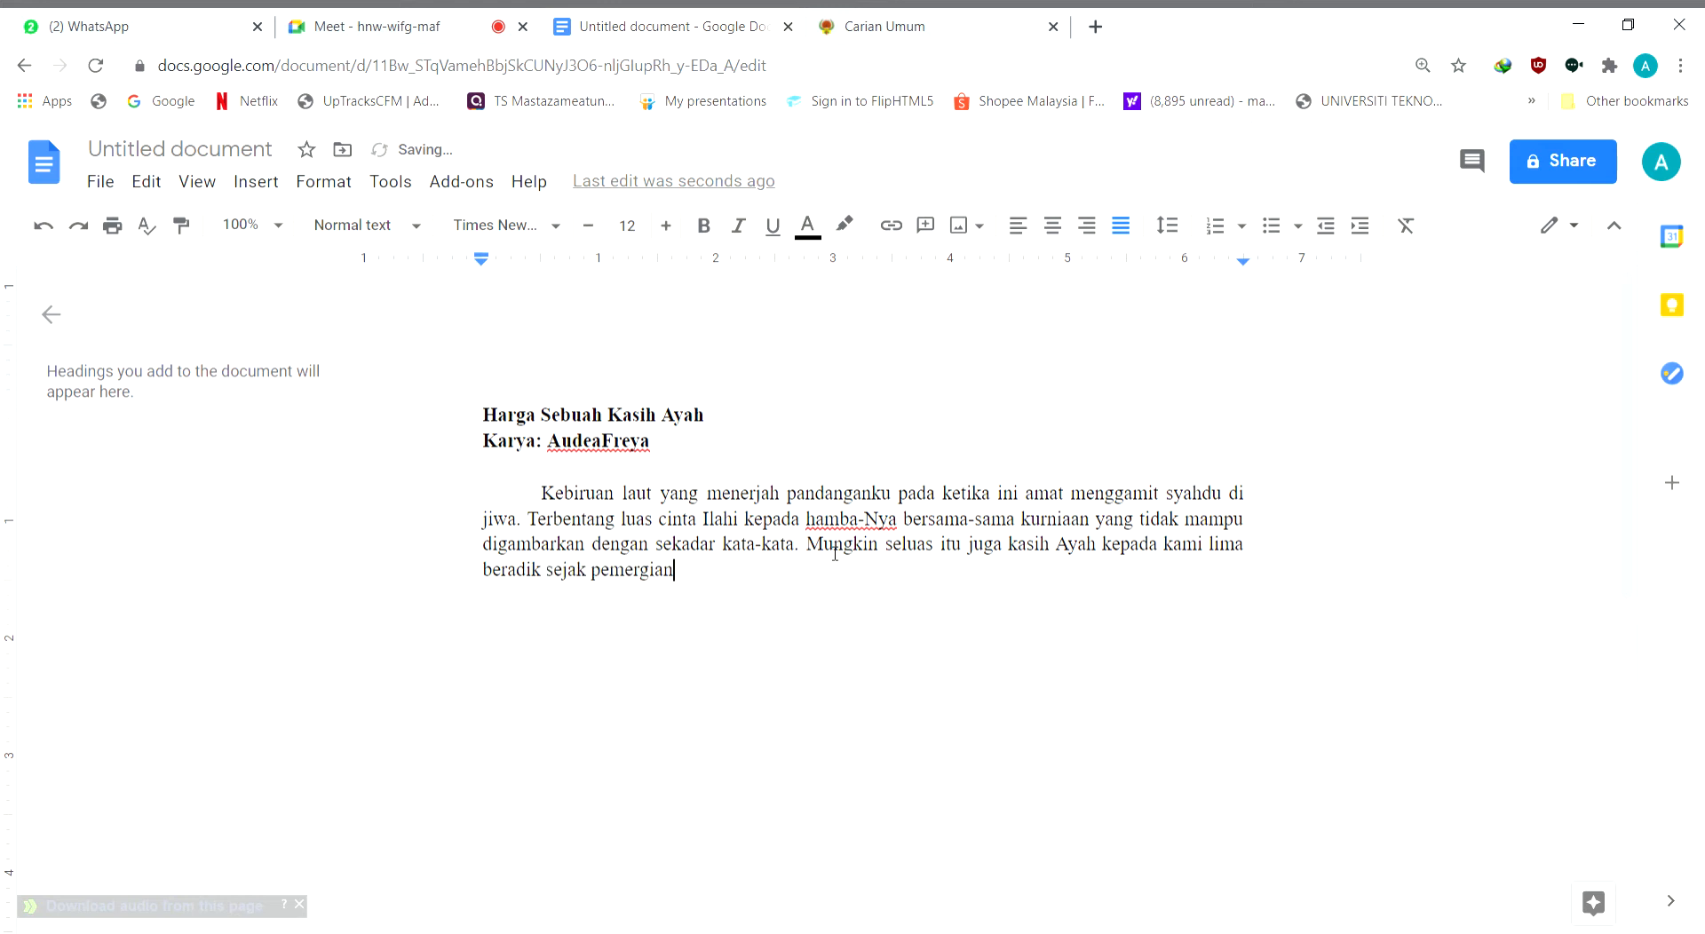
{"action": "type", "text": "Ibu satu tahun yang lalu."}
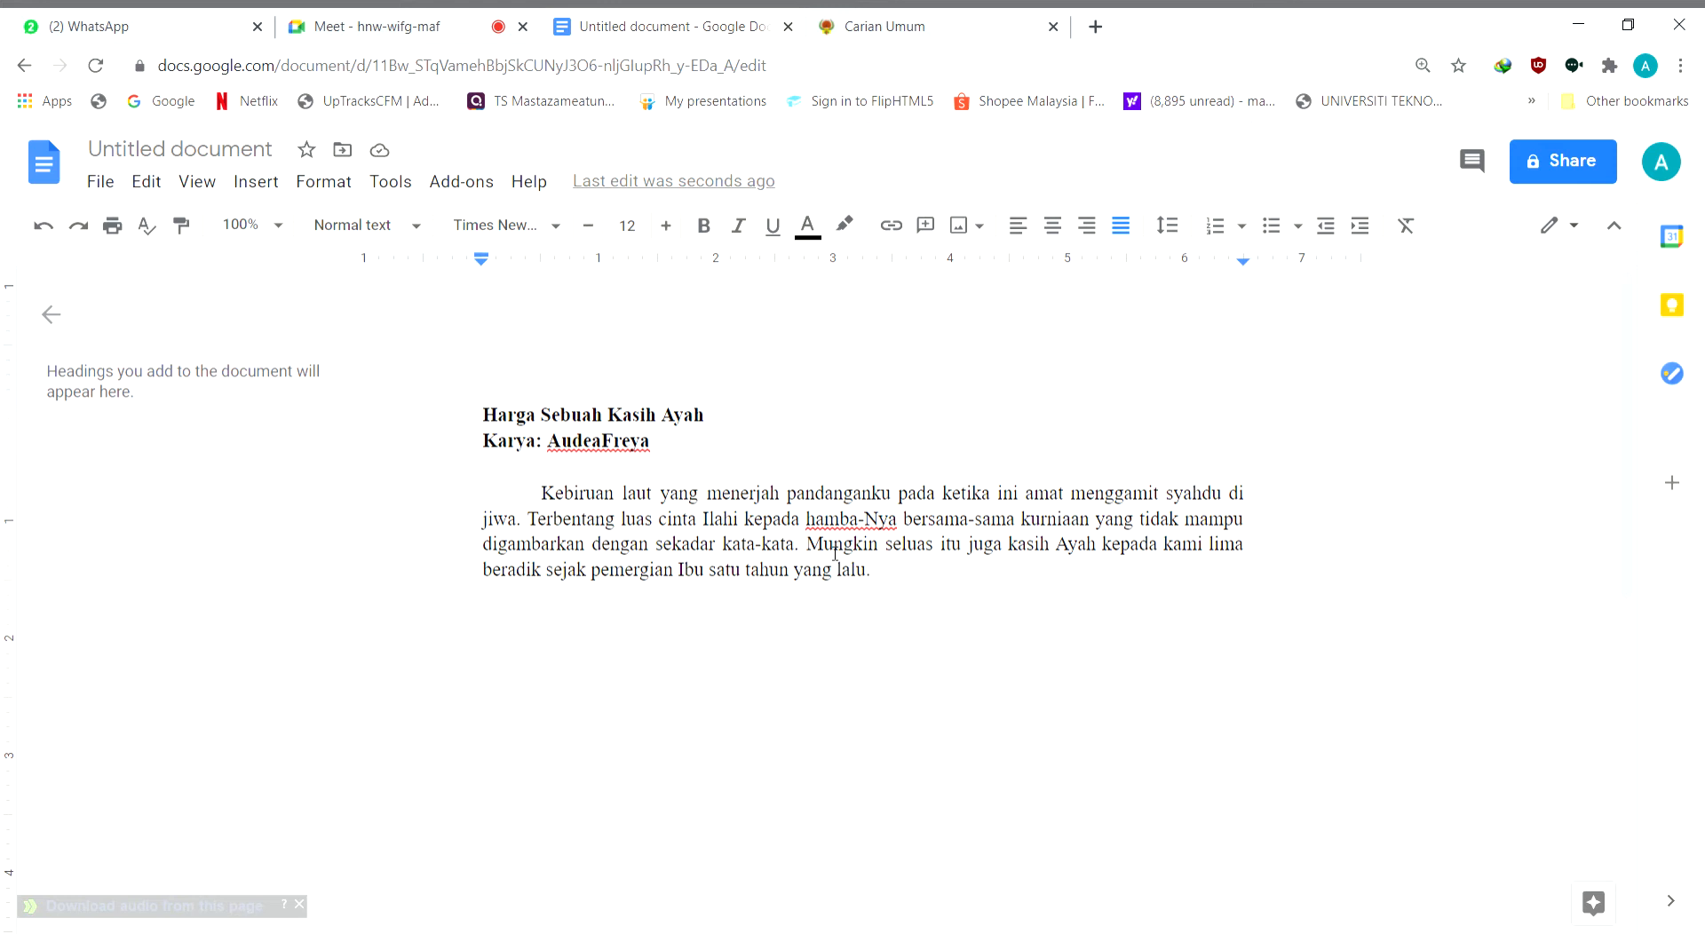
Begin the fourth sentence of the paragraph with "Walau tidak pernah Ayah me"
{"action": "type", "text": "Wa"}
{"action": "key", "text": "BackSpace"}
{"action": "key", "text": "BackSpace"}
{"action": "type", "text": "Walau tidak"}
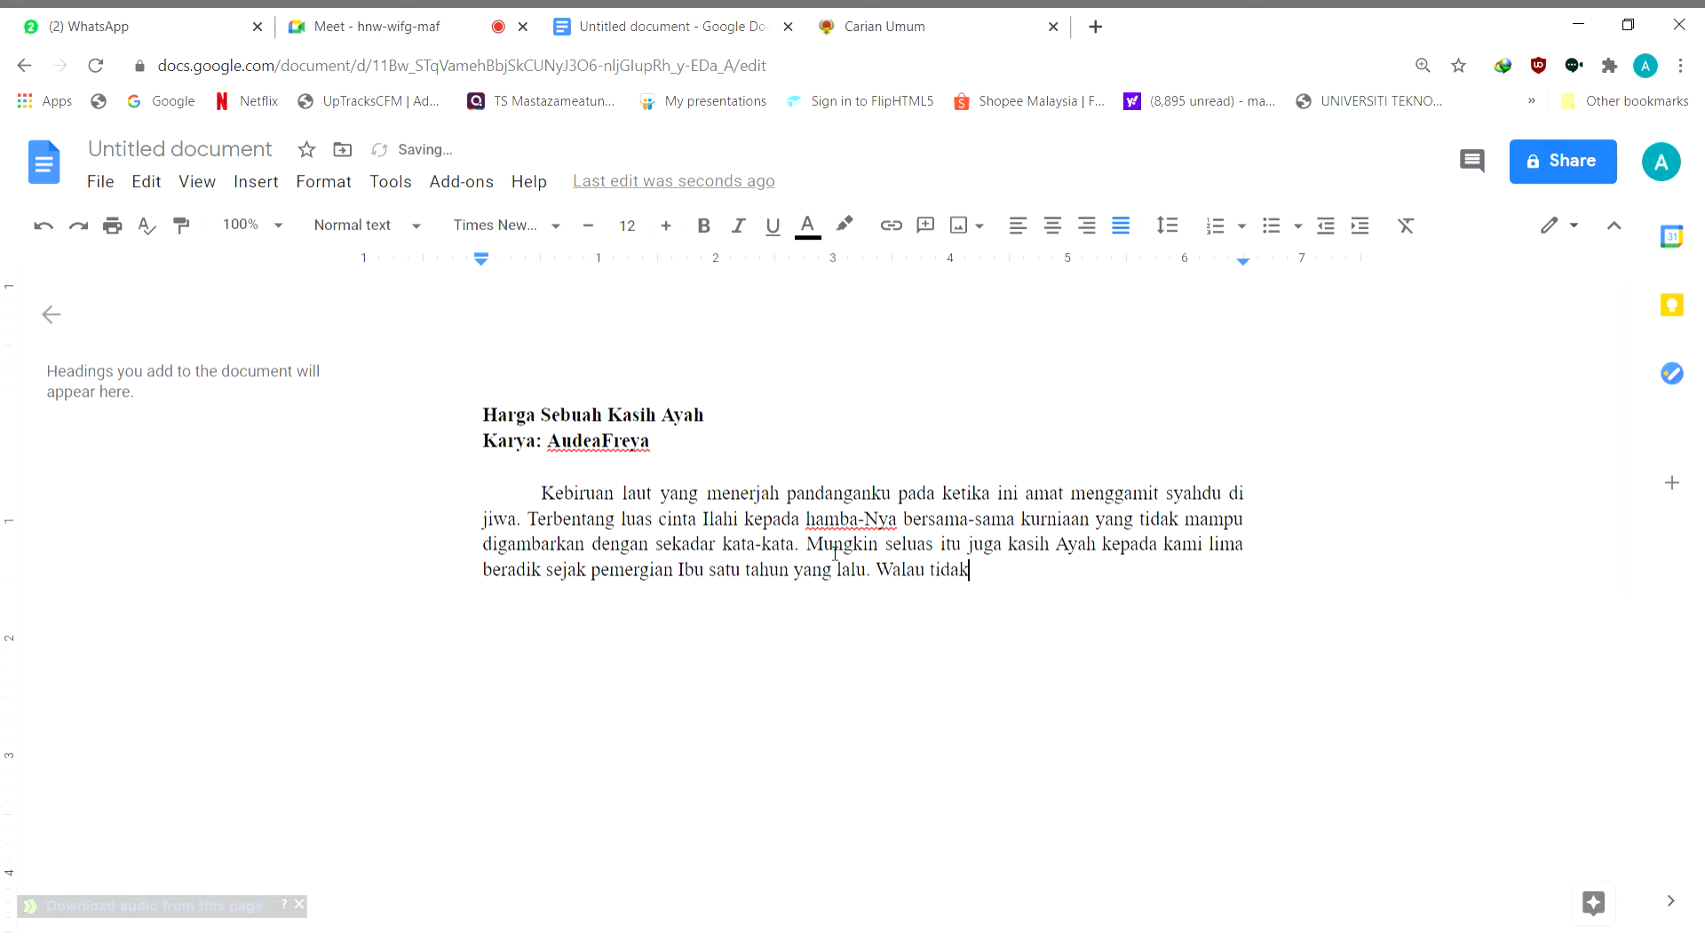
{"action": "type", "text": " pernah Ayah me"}
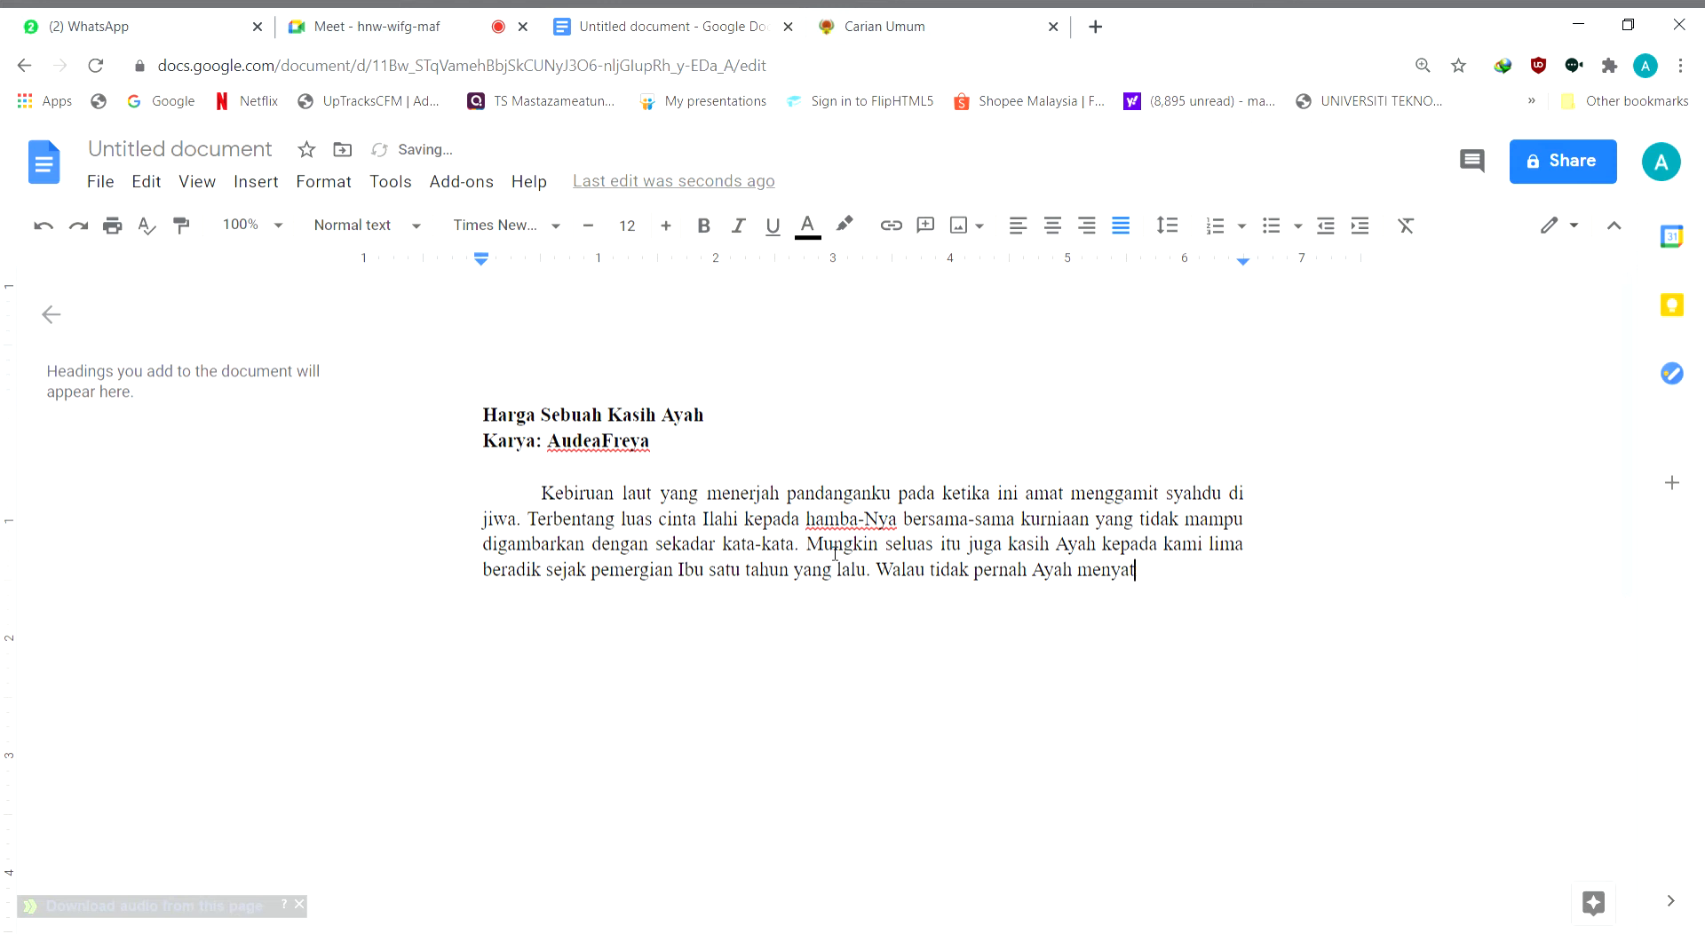
Continue the fourth sentence so that it reads "Walau tidak pernah Ayah meluahkan beban yang dipikul, tetapi"
{"action": "type", "text": "luahkan beba"}
{"action": "key", "text": "BackSpace"}
{"action": "type", "text": "n yang dii"}
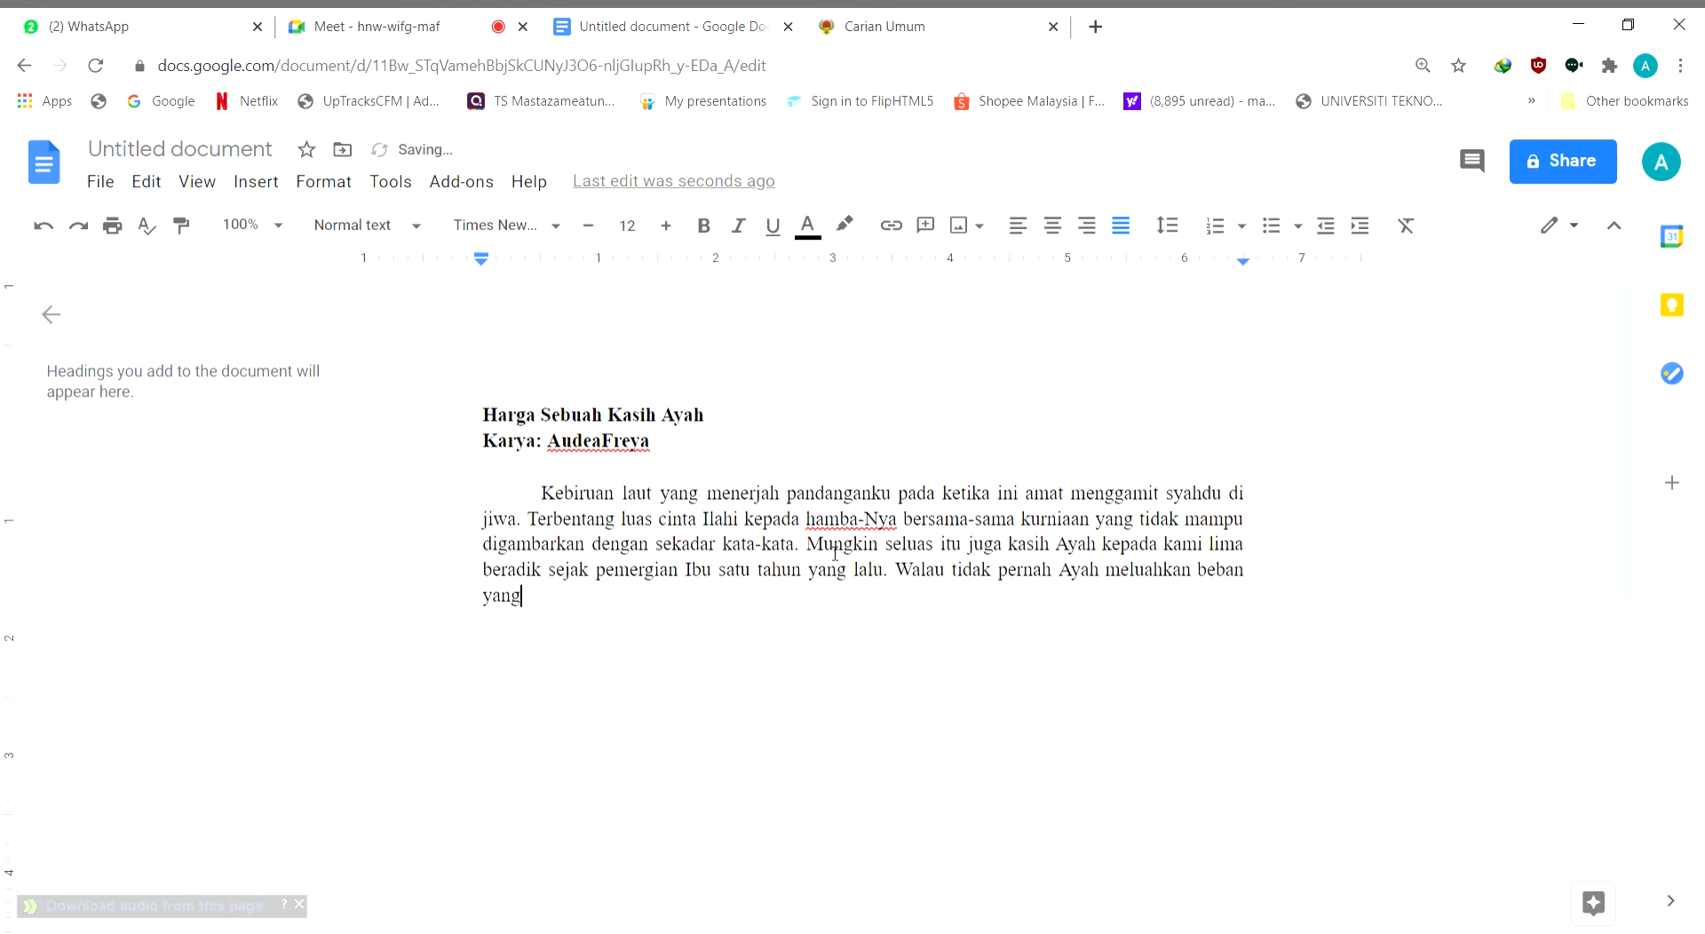
{"action": "key", "text": "BackSpace"}
{"action": "type", "text": "pikul se"}
{"action": "key", "text": "BackSpace"}
{"action": "key", "text": "BackSpace"}
{"action": "key", "text": "BackSpace"}
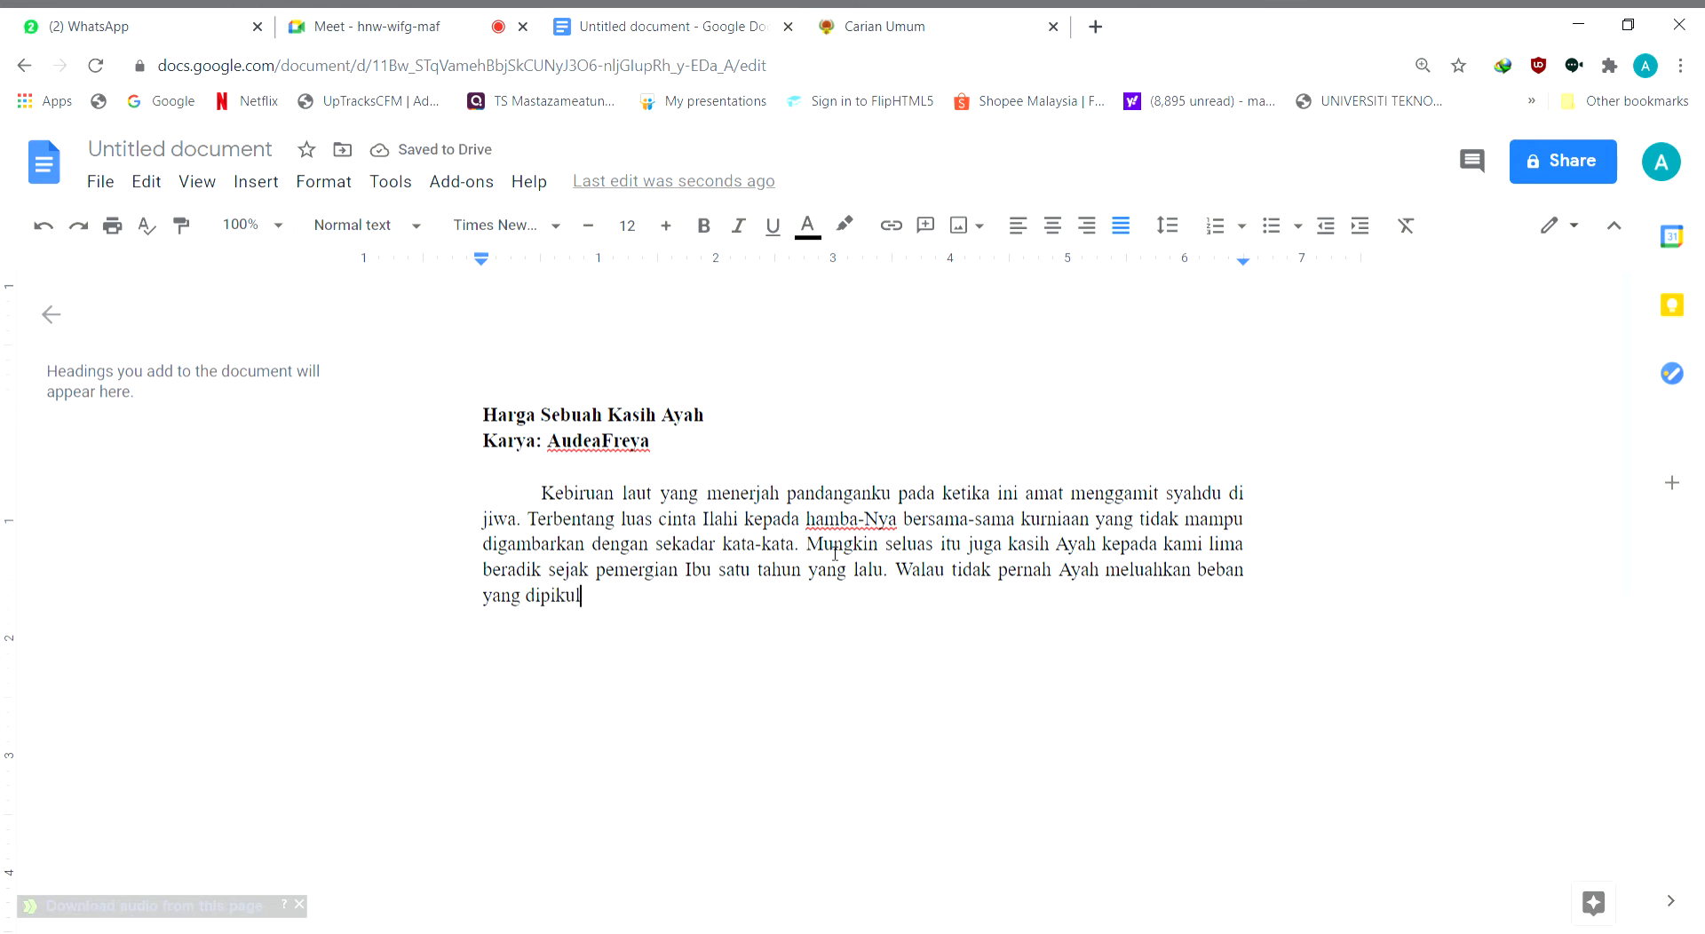
{"action": "type", "text": "selama"}
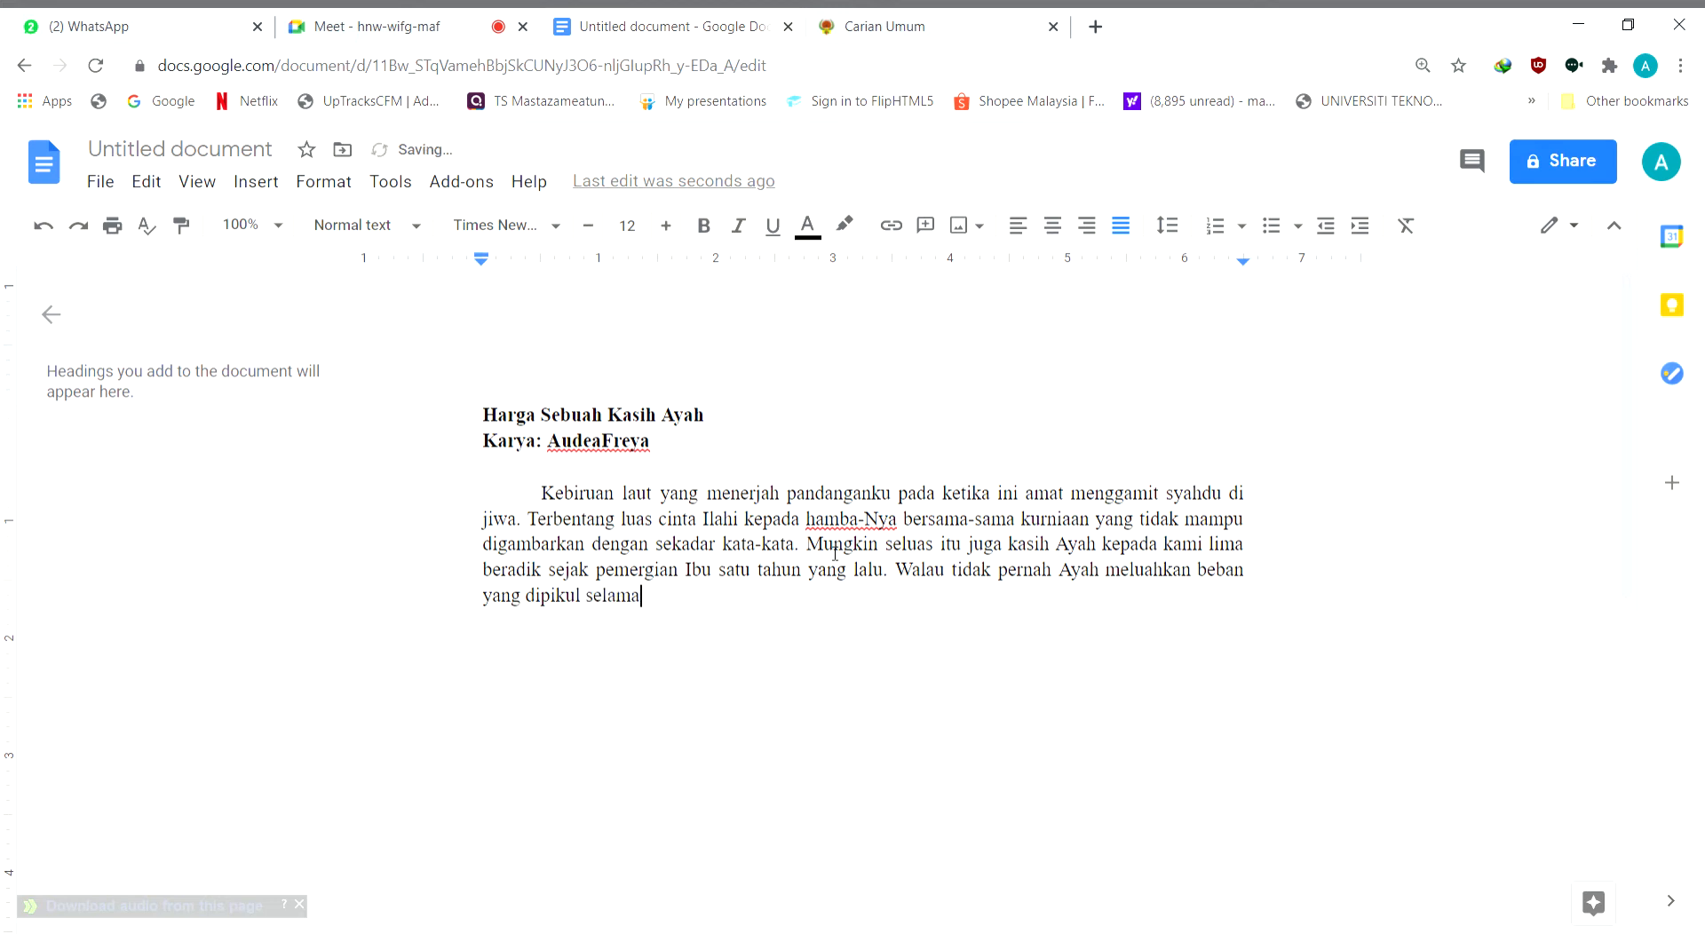
{"action": "key", "text": "BackSpace"}
{"action": "key", "text": "BackSpace"}
{"action": "key", "text": "BackSpace"}
{"action": "key", "text": "BackSpace"}
{"action": "key", "text": "BackSpace"}
{"action": "key", "text": "BackSpace"}
{"action": "type", "text": ", tetapi"}
Check the Google Meet call and return to the Google Docs document
{"action": "left_click", "coordinate": [397, 29]}
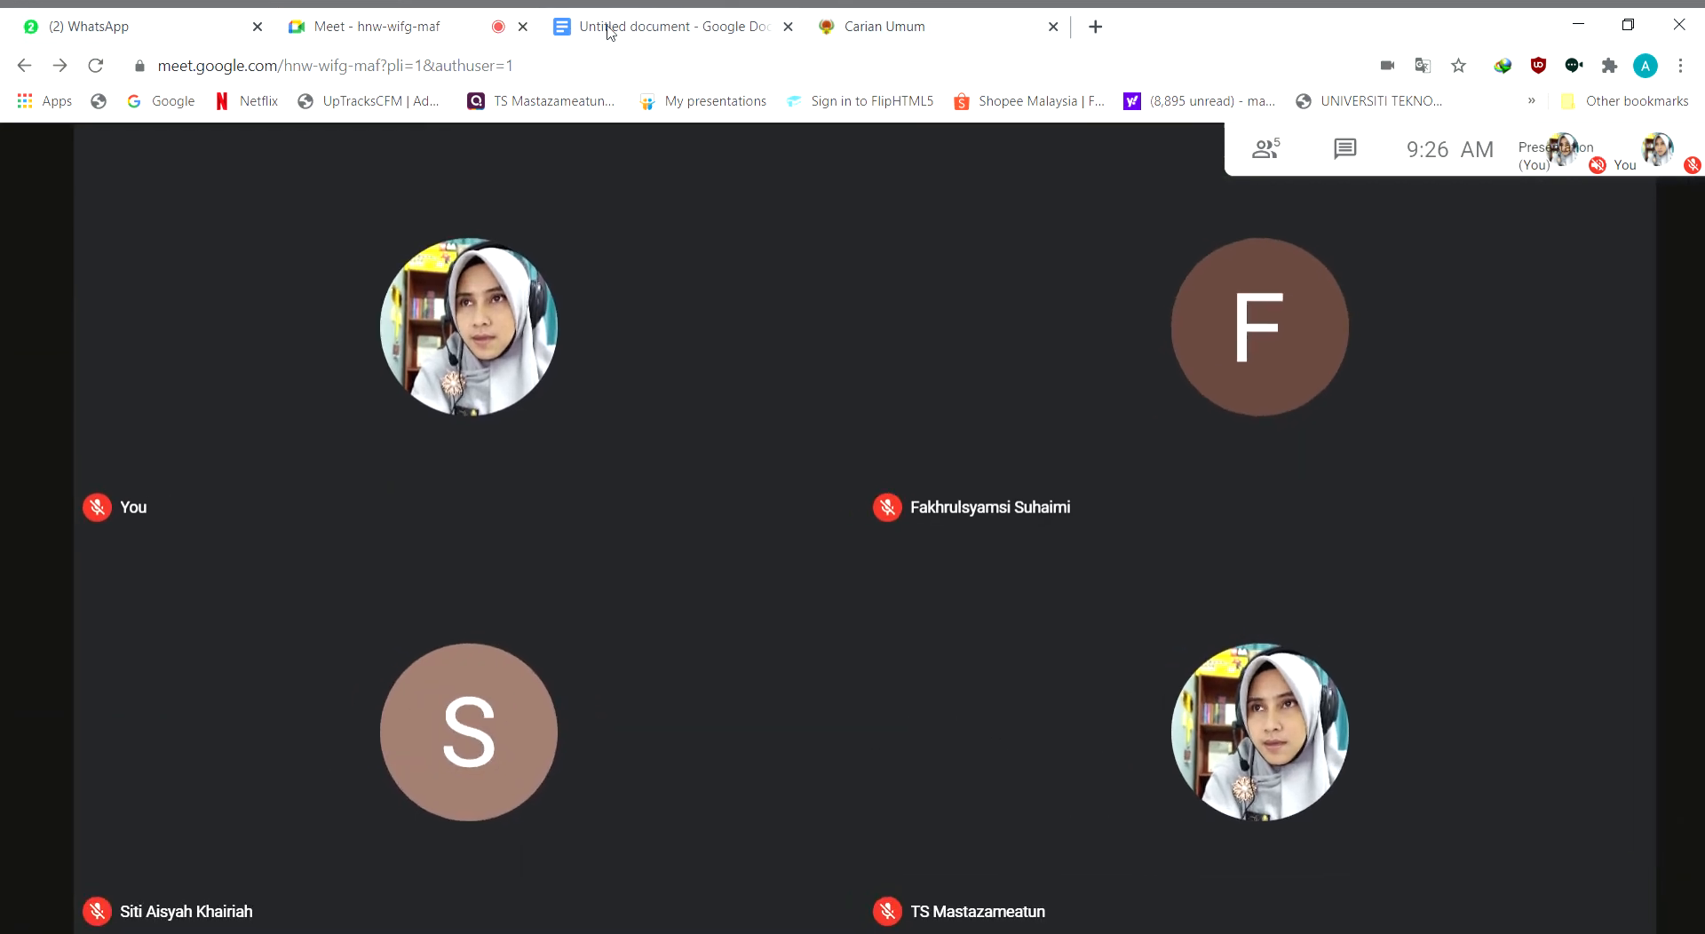
{"action": "left_click", "coordinate": [609, 25]}
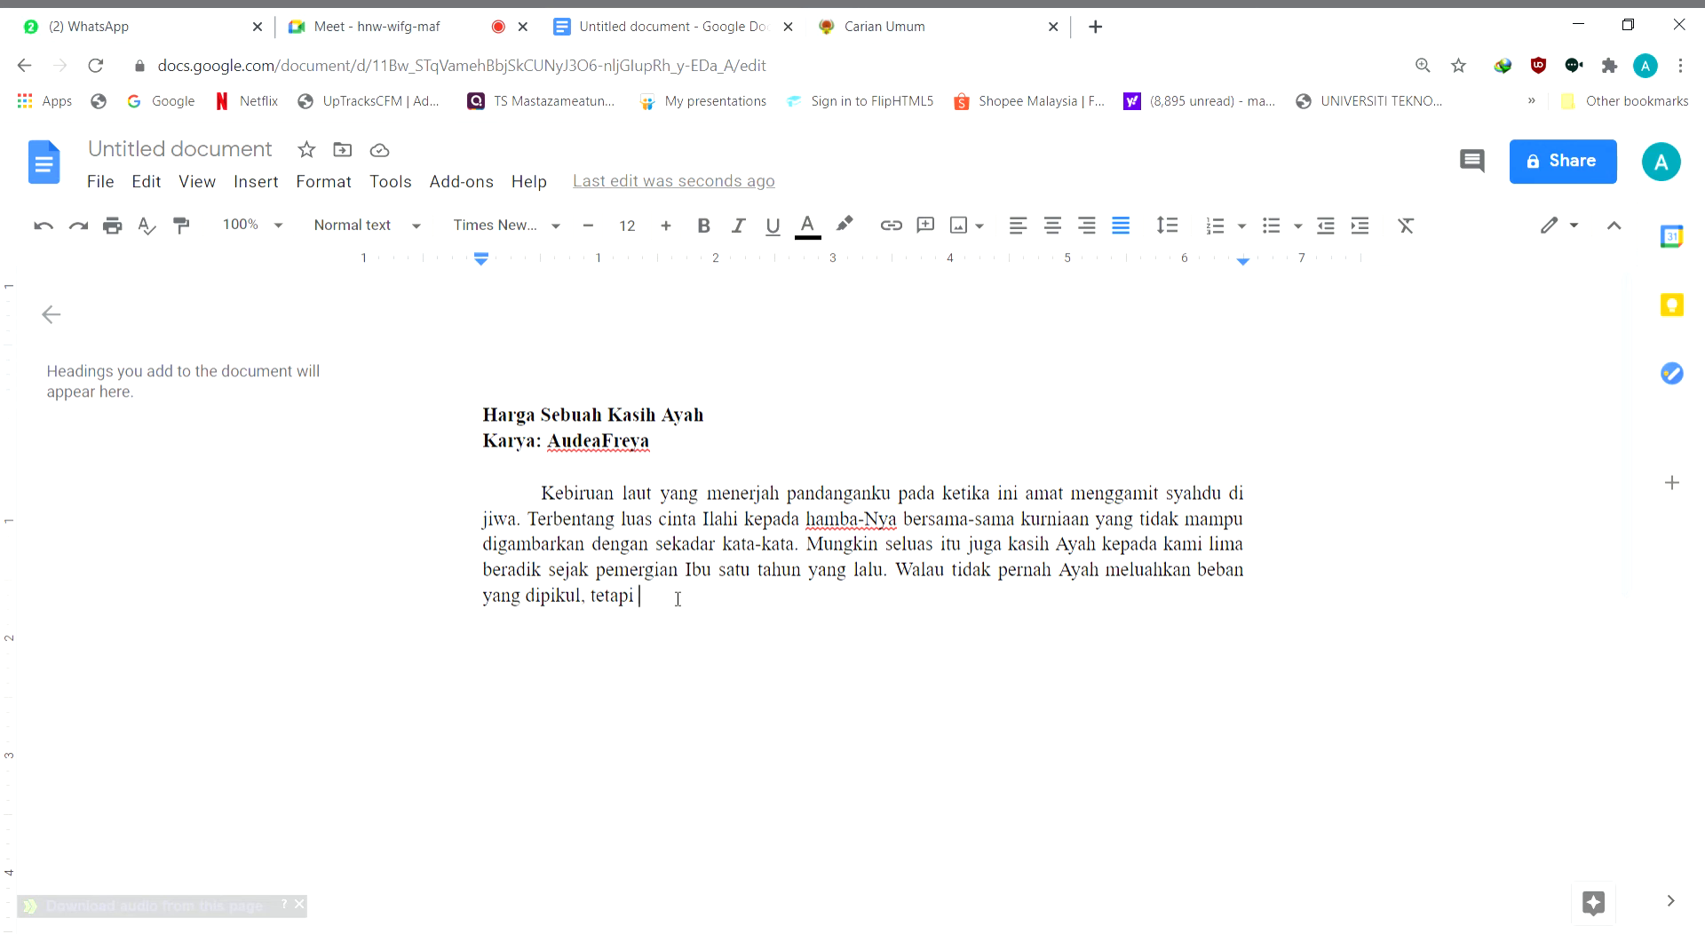
Continue the sentence after "tetapi" with "perangai keterlaluan aku sebentar tadi"
{"action": "type", "text": "a"}
{"action": "type", "text": "perangai keterlalua"}
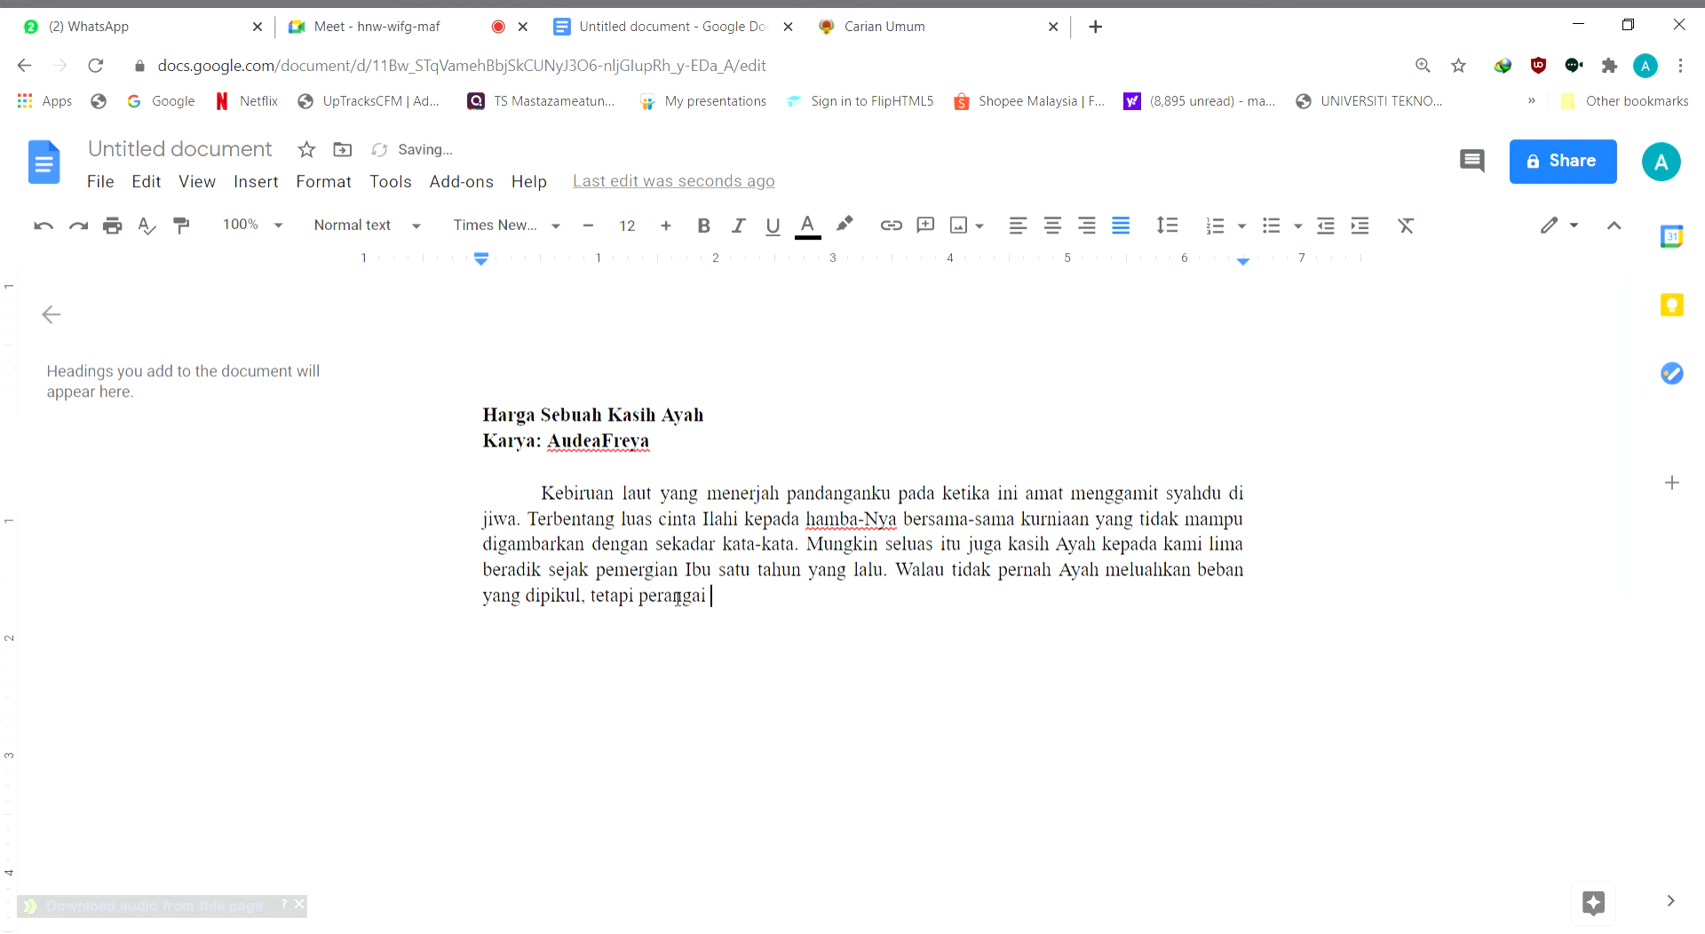
{"action": "type", "text": "n aku "}
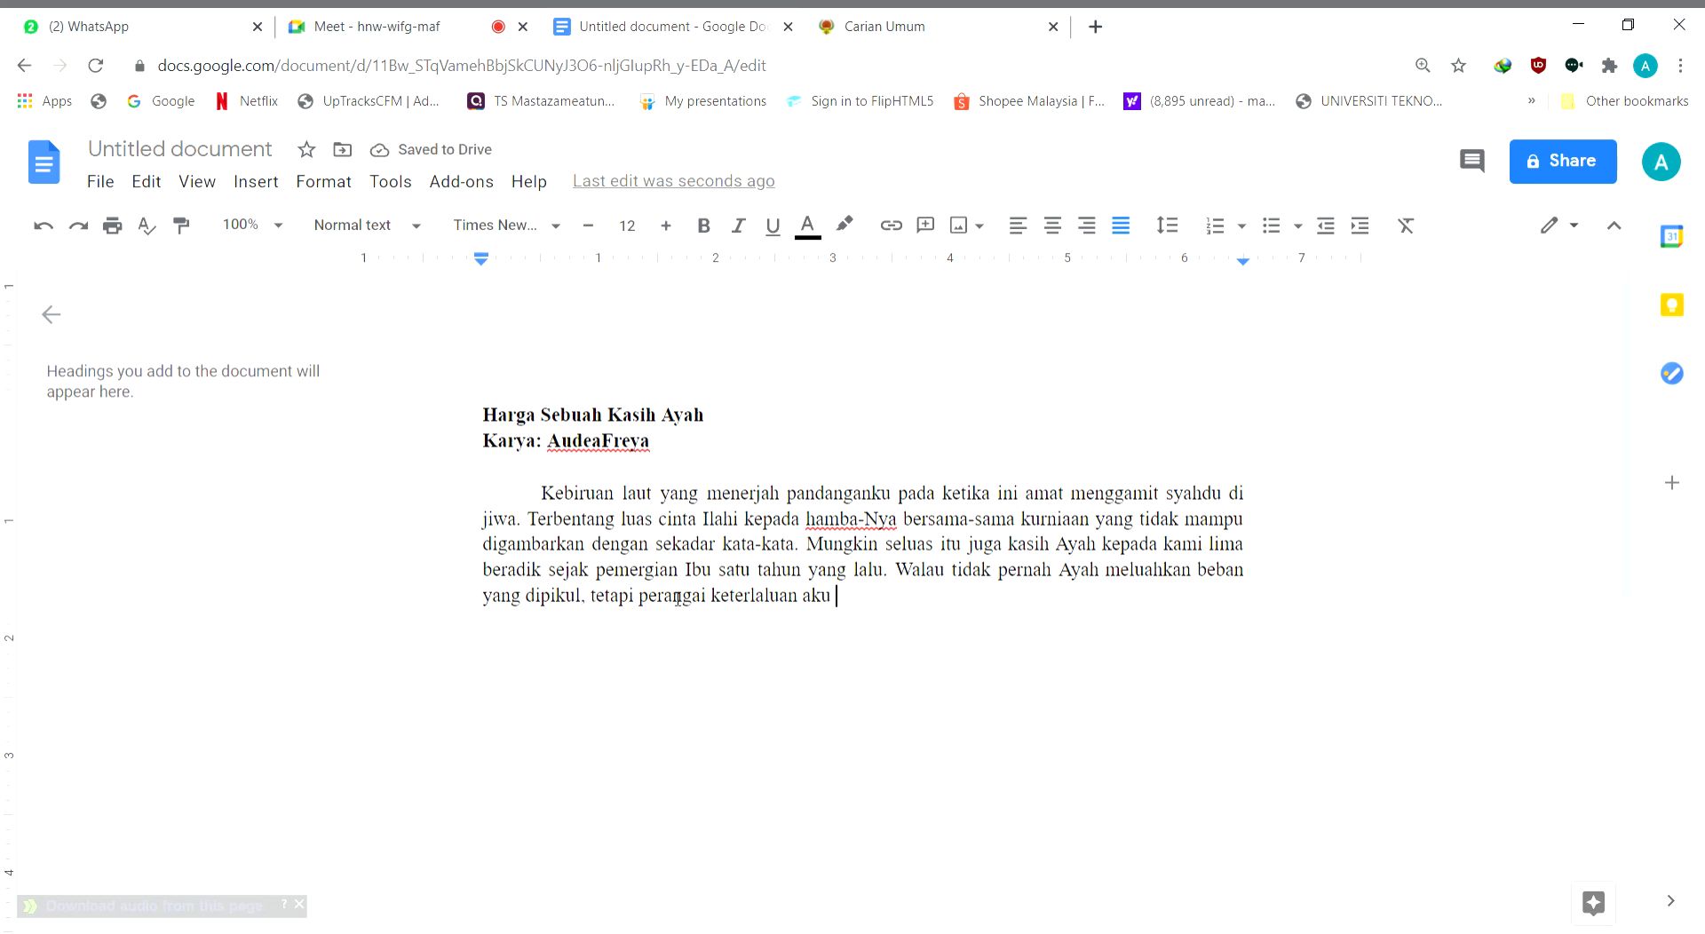
{"action": "type", "text": "sebentar tadi telah mem"}
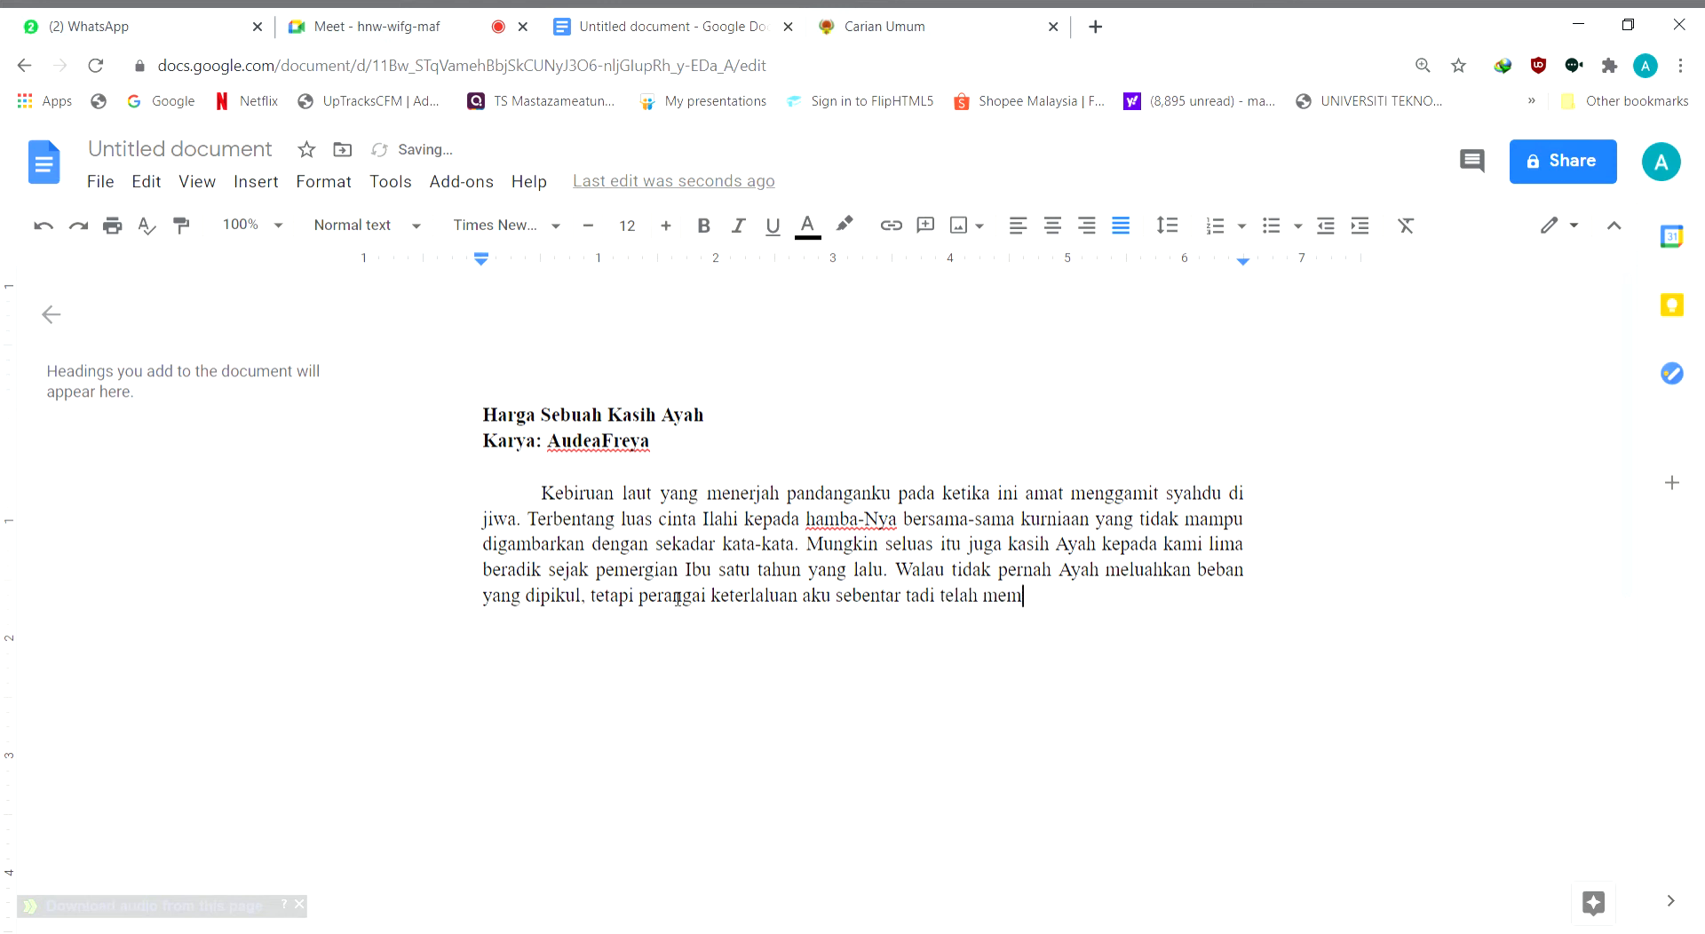
Add "telah membuatkan" after "sebentar tadi", correcting the misspelled attempts at the first word
{"action": "type", "text": "buatkan Ayah jadi ter"}
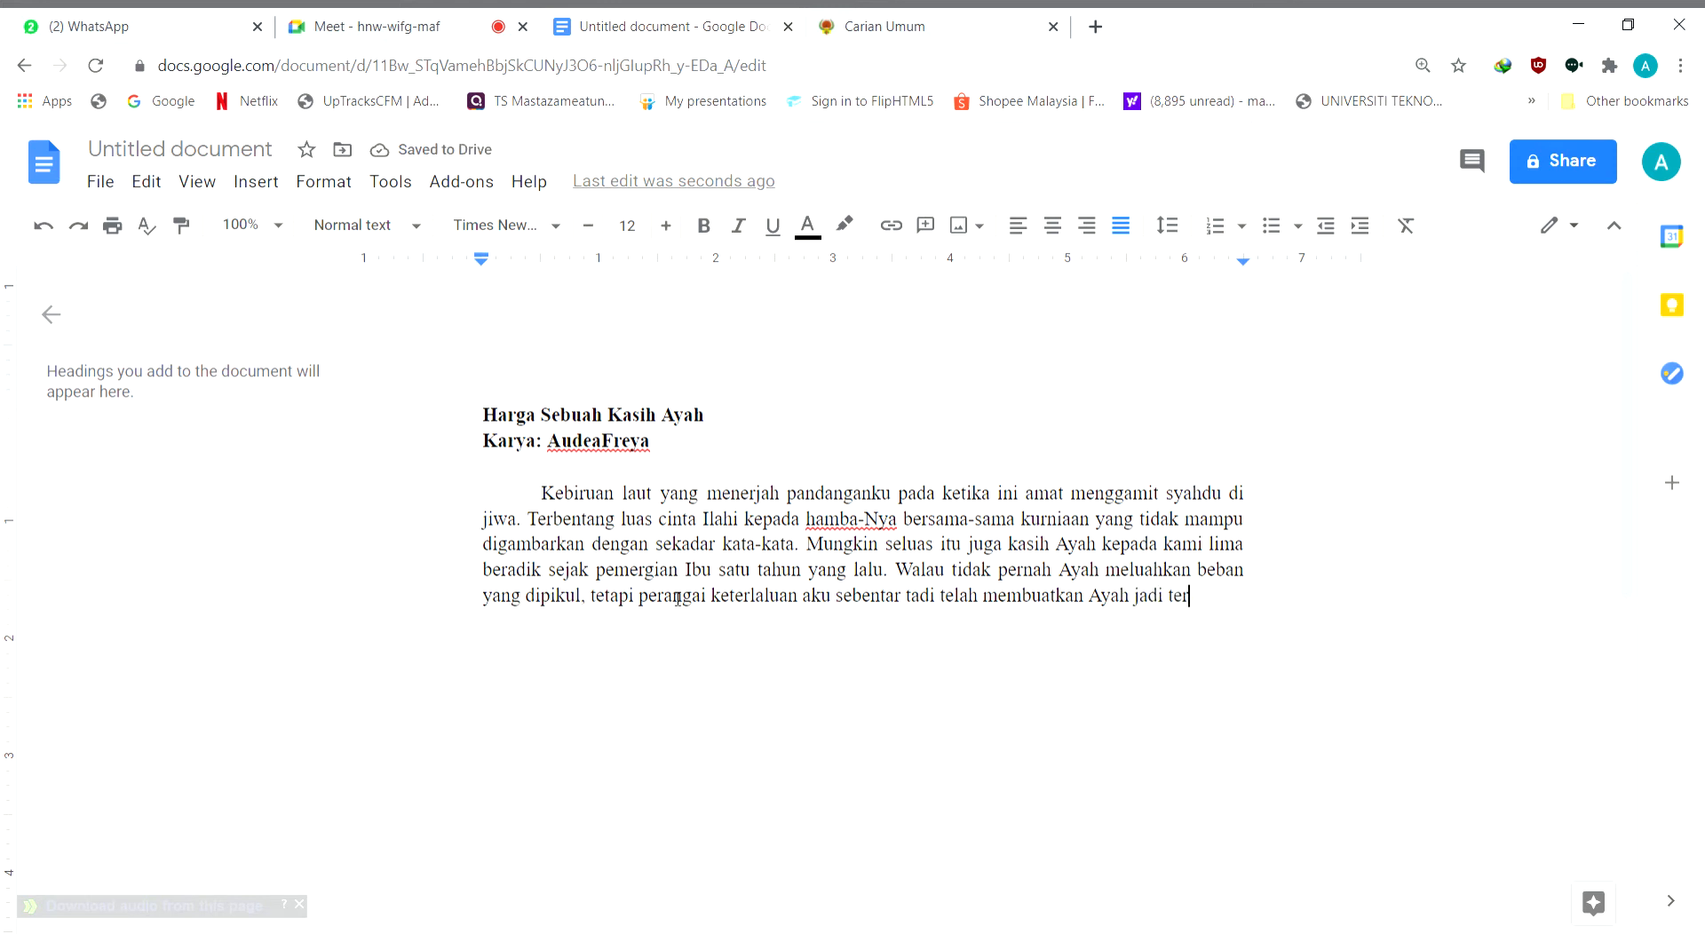
{"action": "type", "text": "paksa me"}
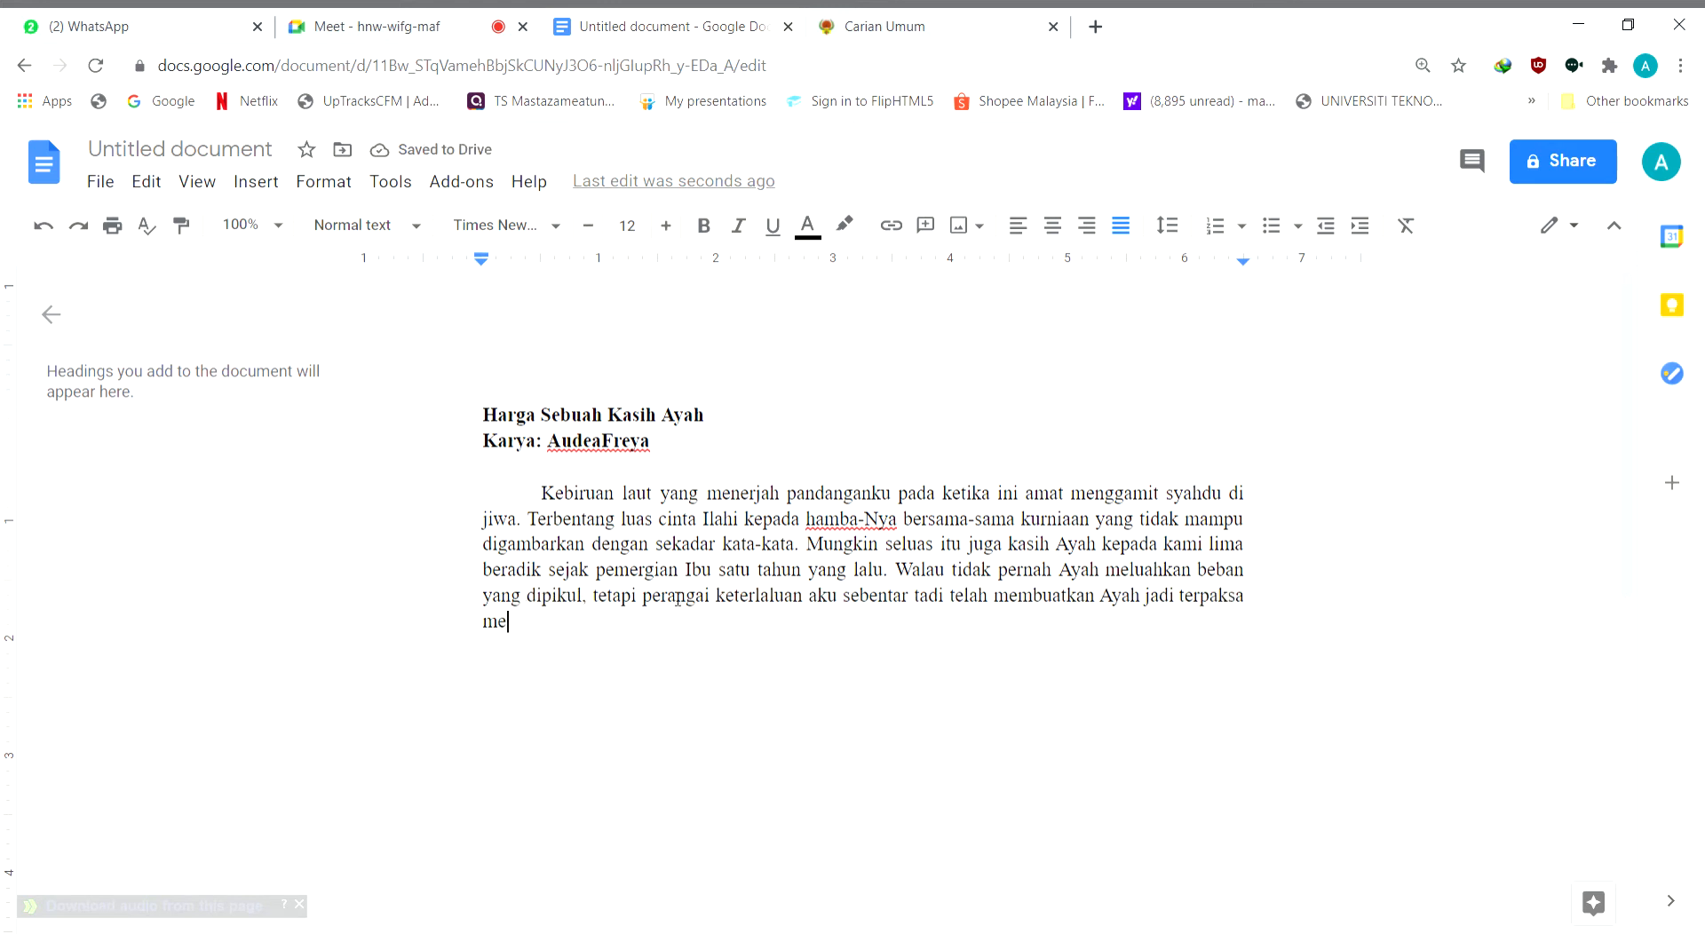
Finish the fourth sentence with "Ayah jadi terpaksa melepaskan segala yang terbuku di jiwanya."
{"action": "type", "text": "lepaskan segala ya"}
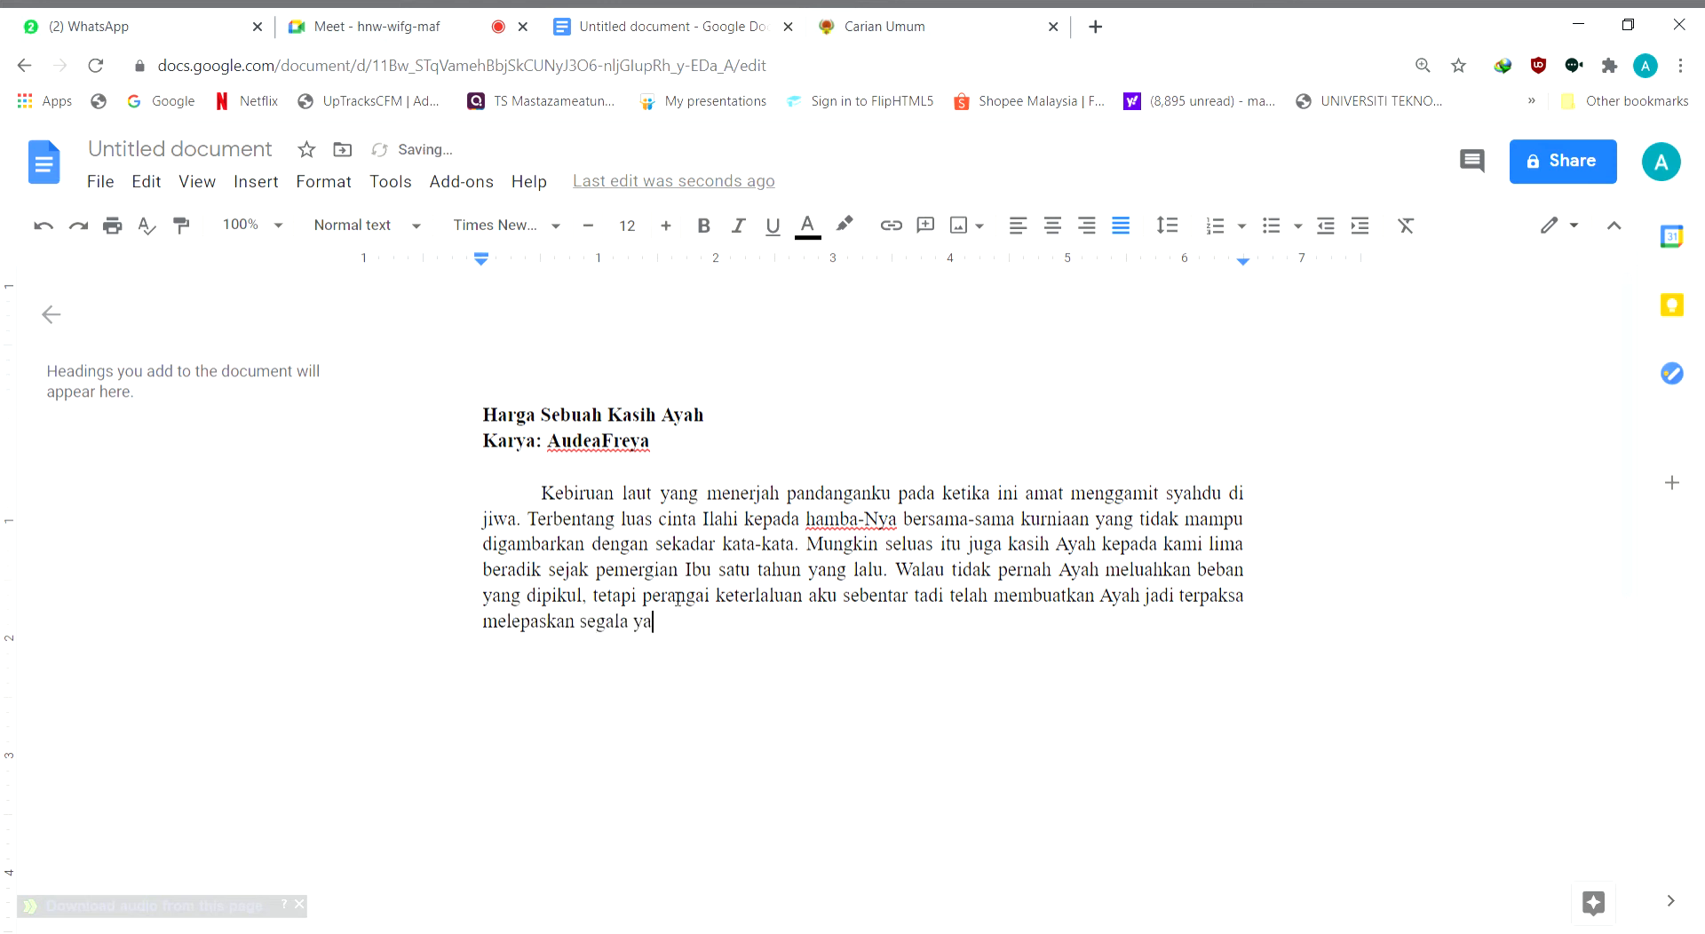
{"action": "type", "text": "ng terbuku di jjiwa"}
{"action": "key", "text": "BackSpace"}
{"action": "key", "text": "BackSpace"}
{"action": "key", "text": "BackSpace"}
{"action": "key", "text": "BackSpace"}
{"action": "type", "text": "iwanya."}
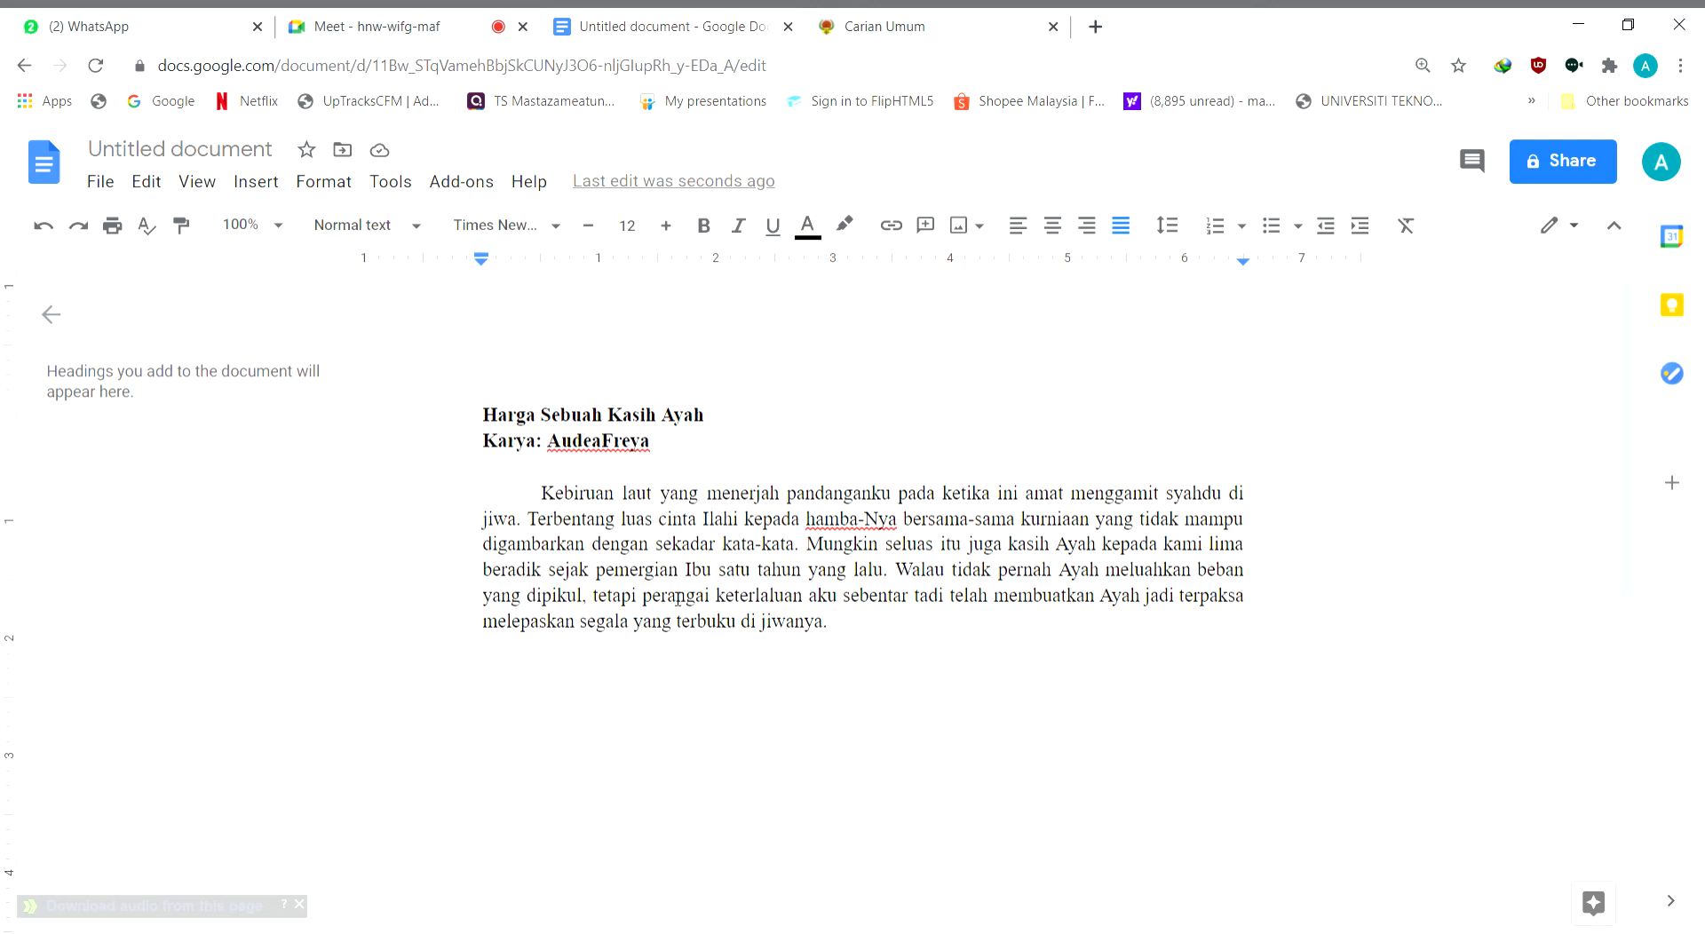
{"action": "key", "text": "Return"}
Move the word "keterlaluan" in front of "perangai" in the fourth sentence
{"action": "double_click", "coordinate": [729, 604]}
{"action": "double_click", "coordinate": [731, 606]}
{"action": "right_click", "coordinate": [737, 604]}
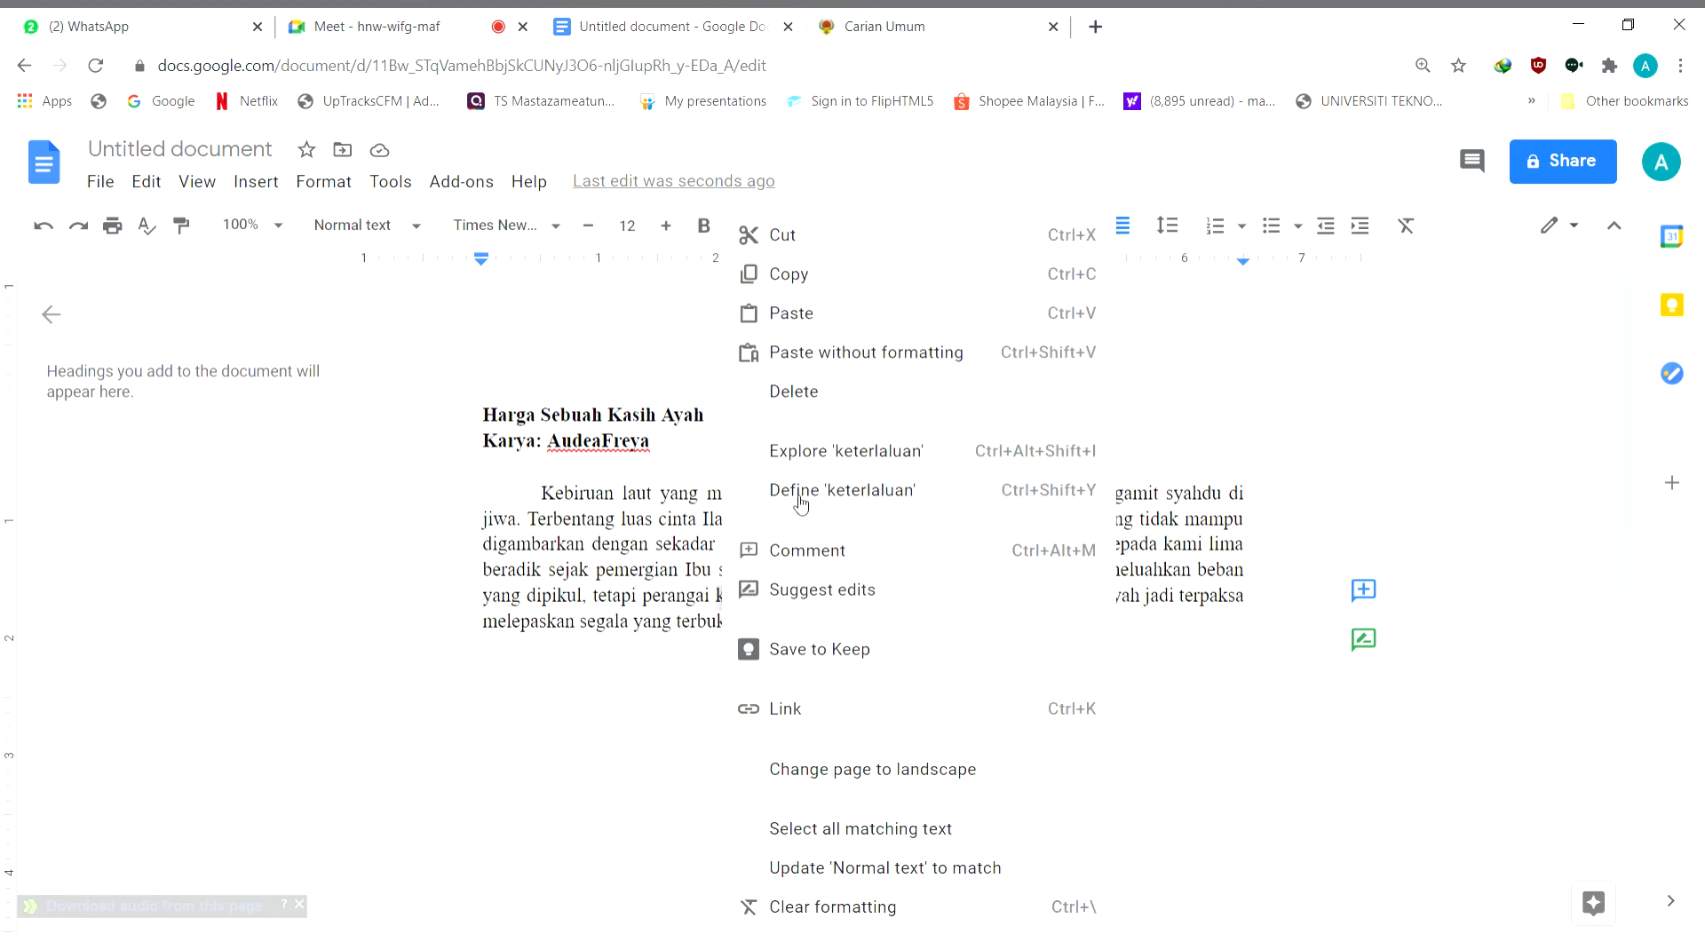
{"action": "left_click", "coordinate": [804, 238]}
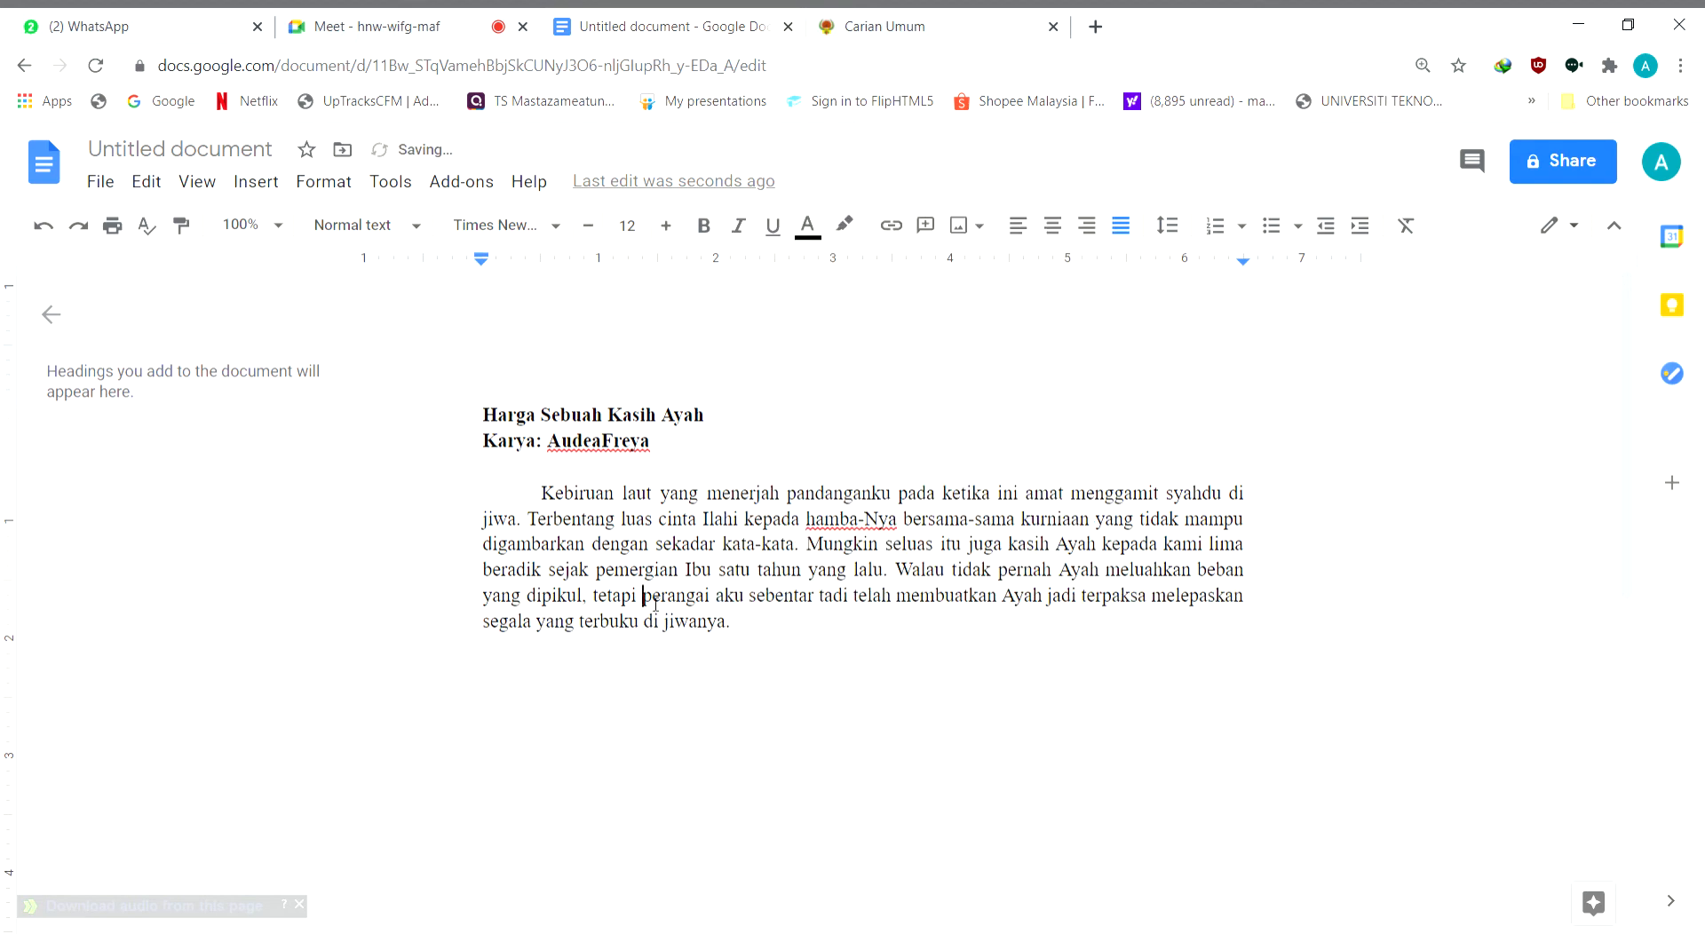
{"action": "key", "text": "ctrl+v"}
Begin the fifth sentence at the paragraph's end with "Tidak akan pernah aku lupakan setiap bait kata yang"
{"action": "left_click", "coordinate": [883, 624]}
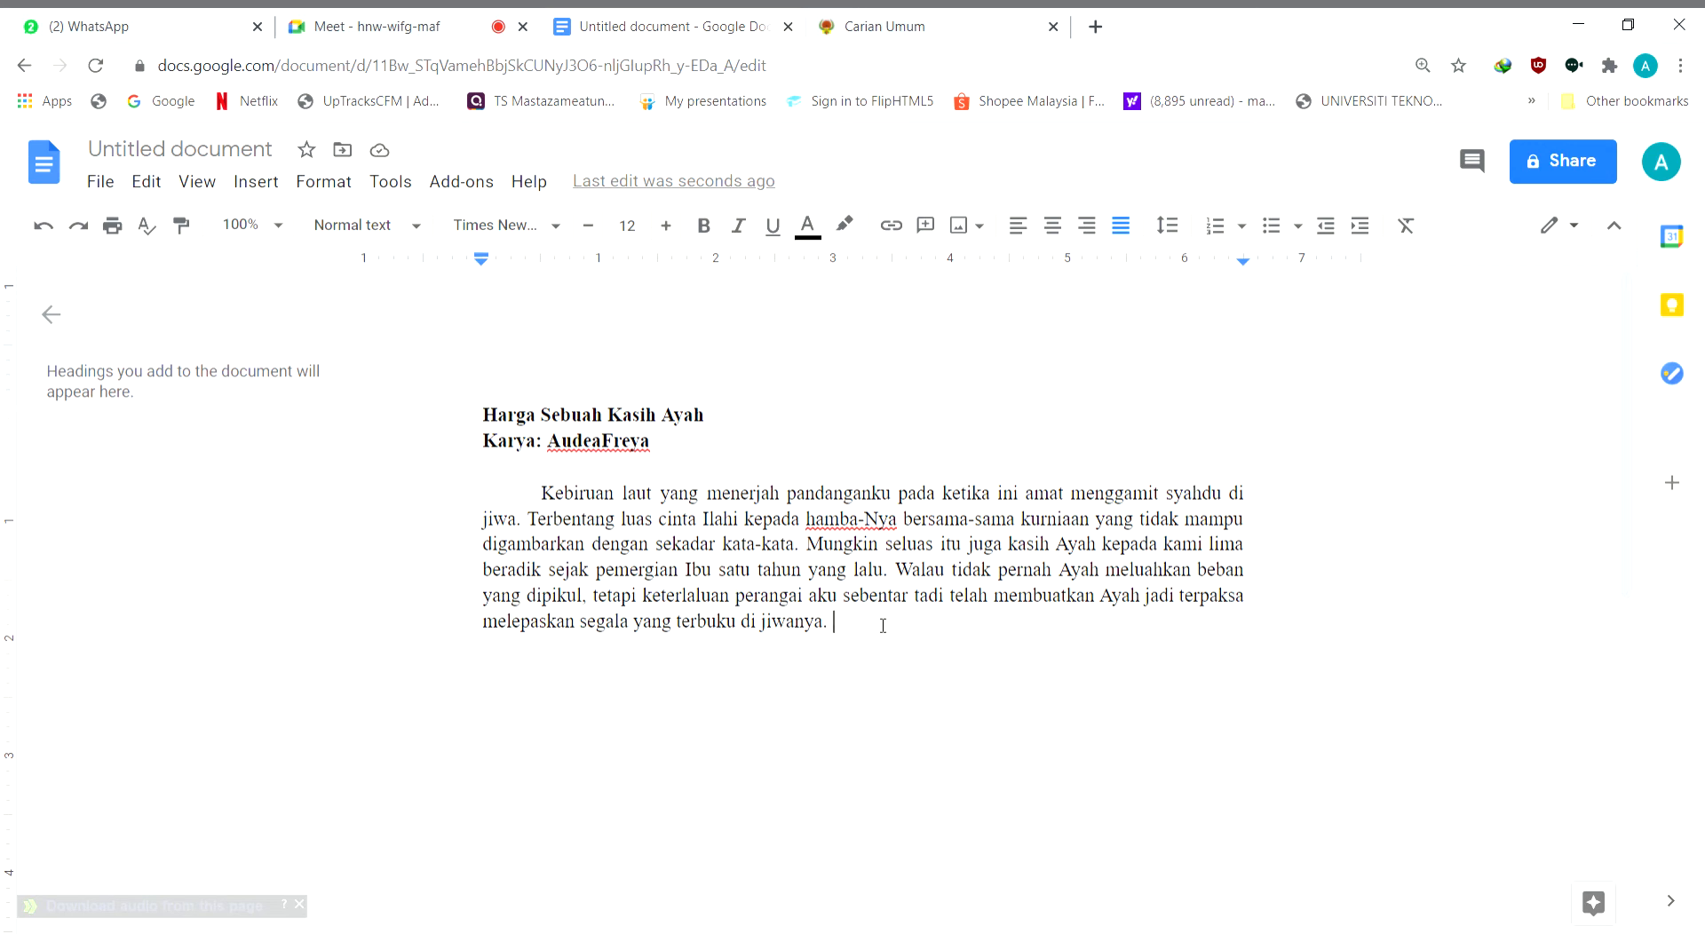
{"action": "type", "text": "Tidak akan"}
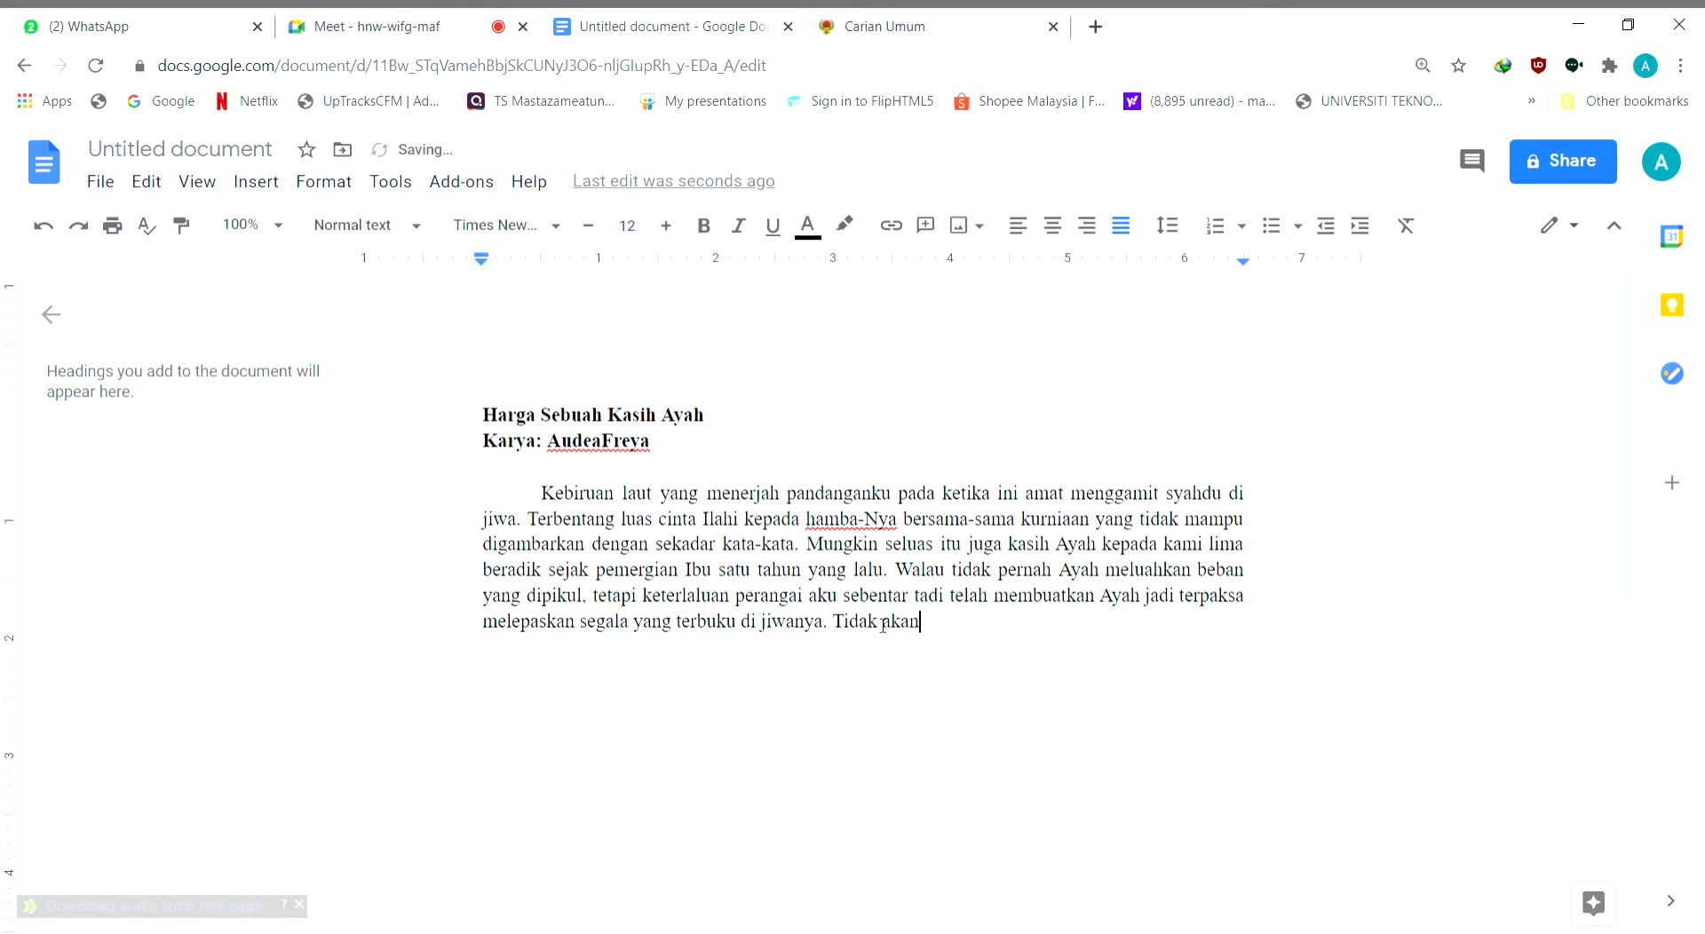
{"action": "type", "text": " pernah aku lupakan "}
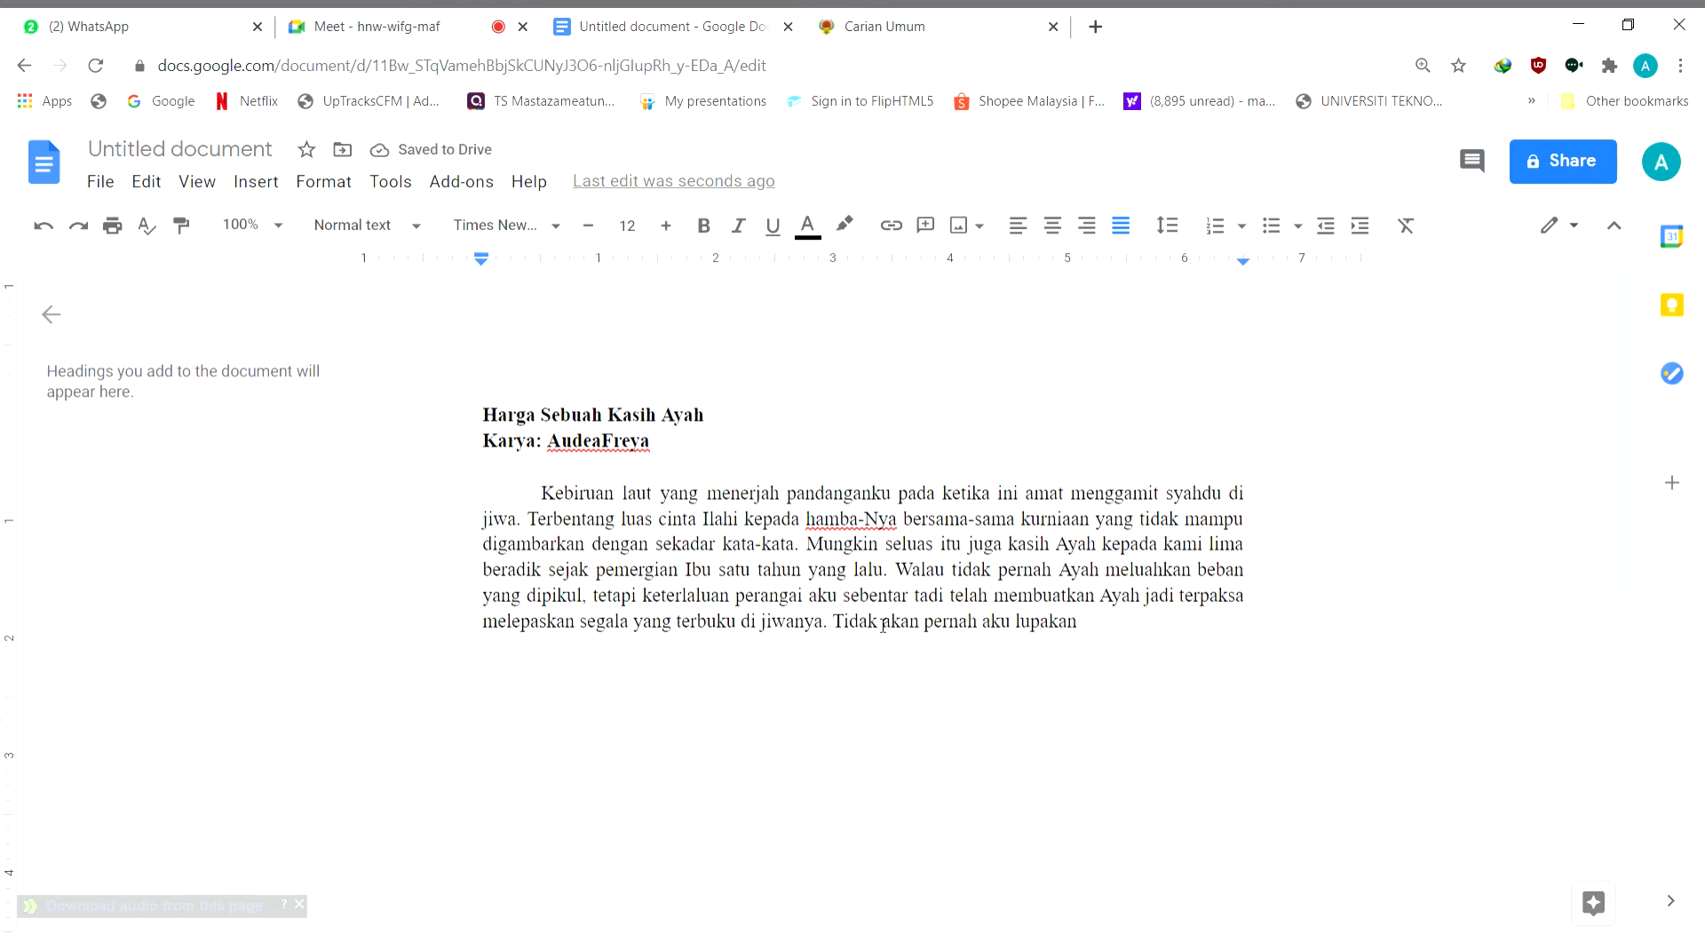
{"action": "type", "text": "setiap bait kata yang"}
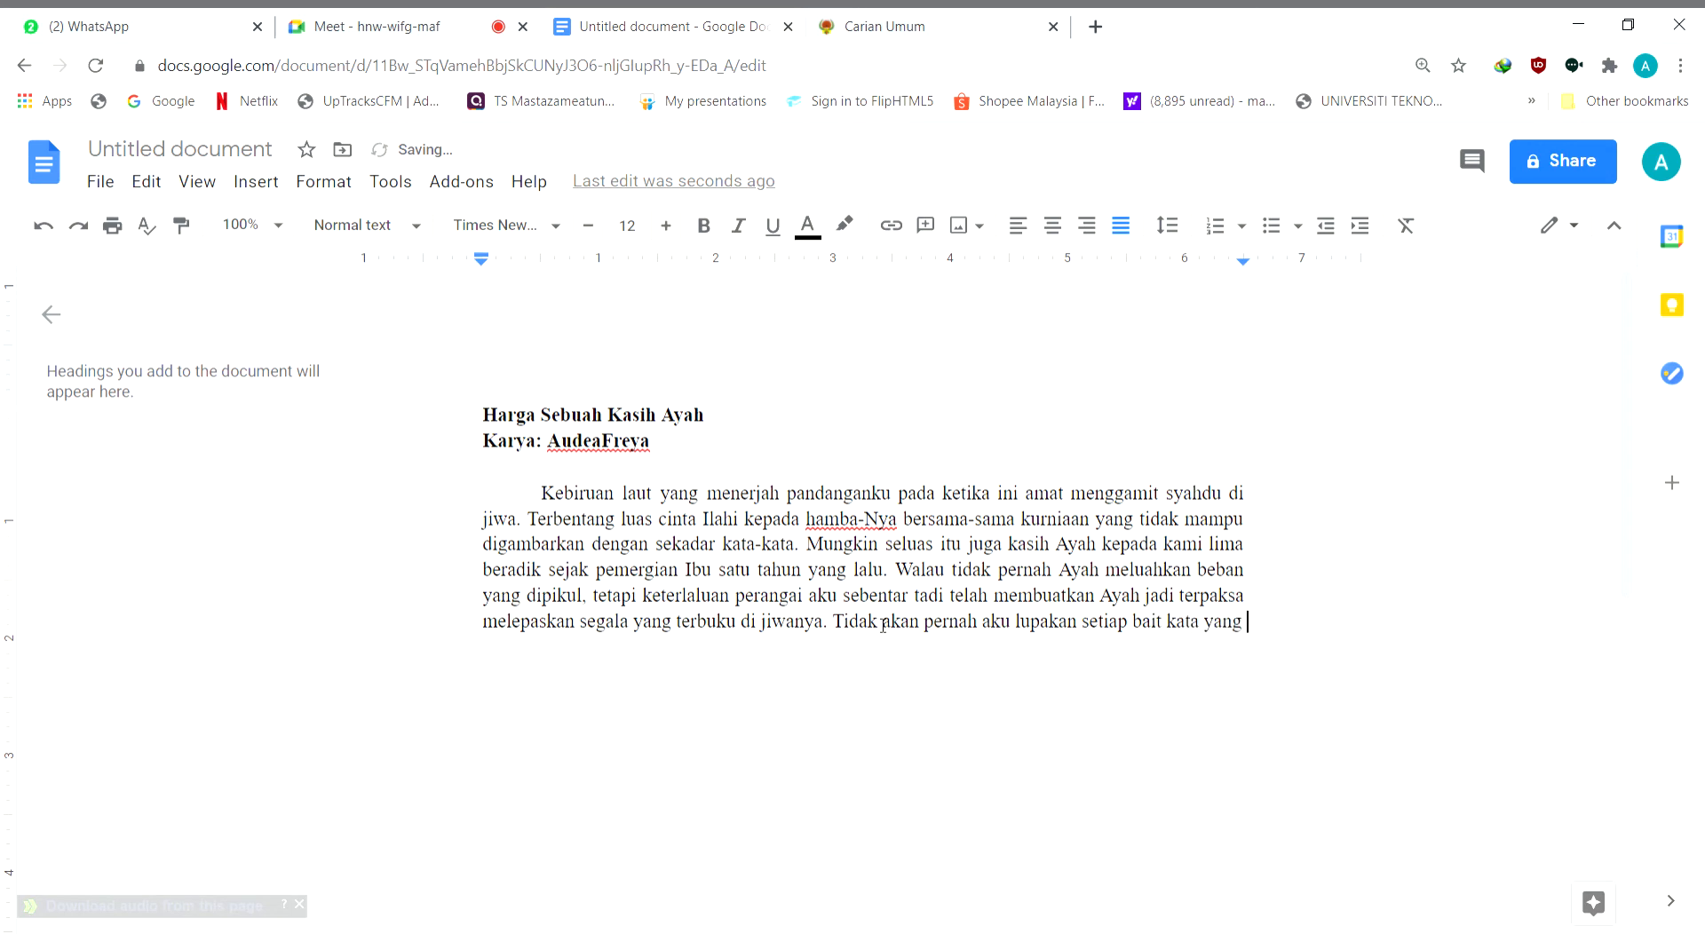
{"action": "type", "text": " terlafaz oleh lidah Ayah di hadapan adik"}
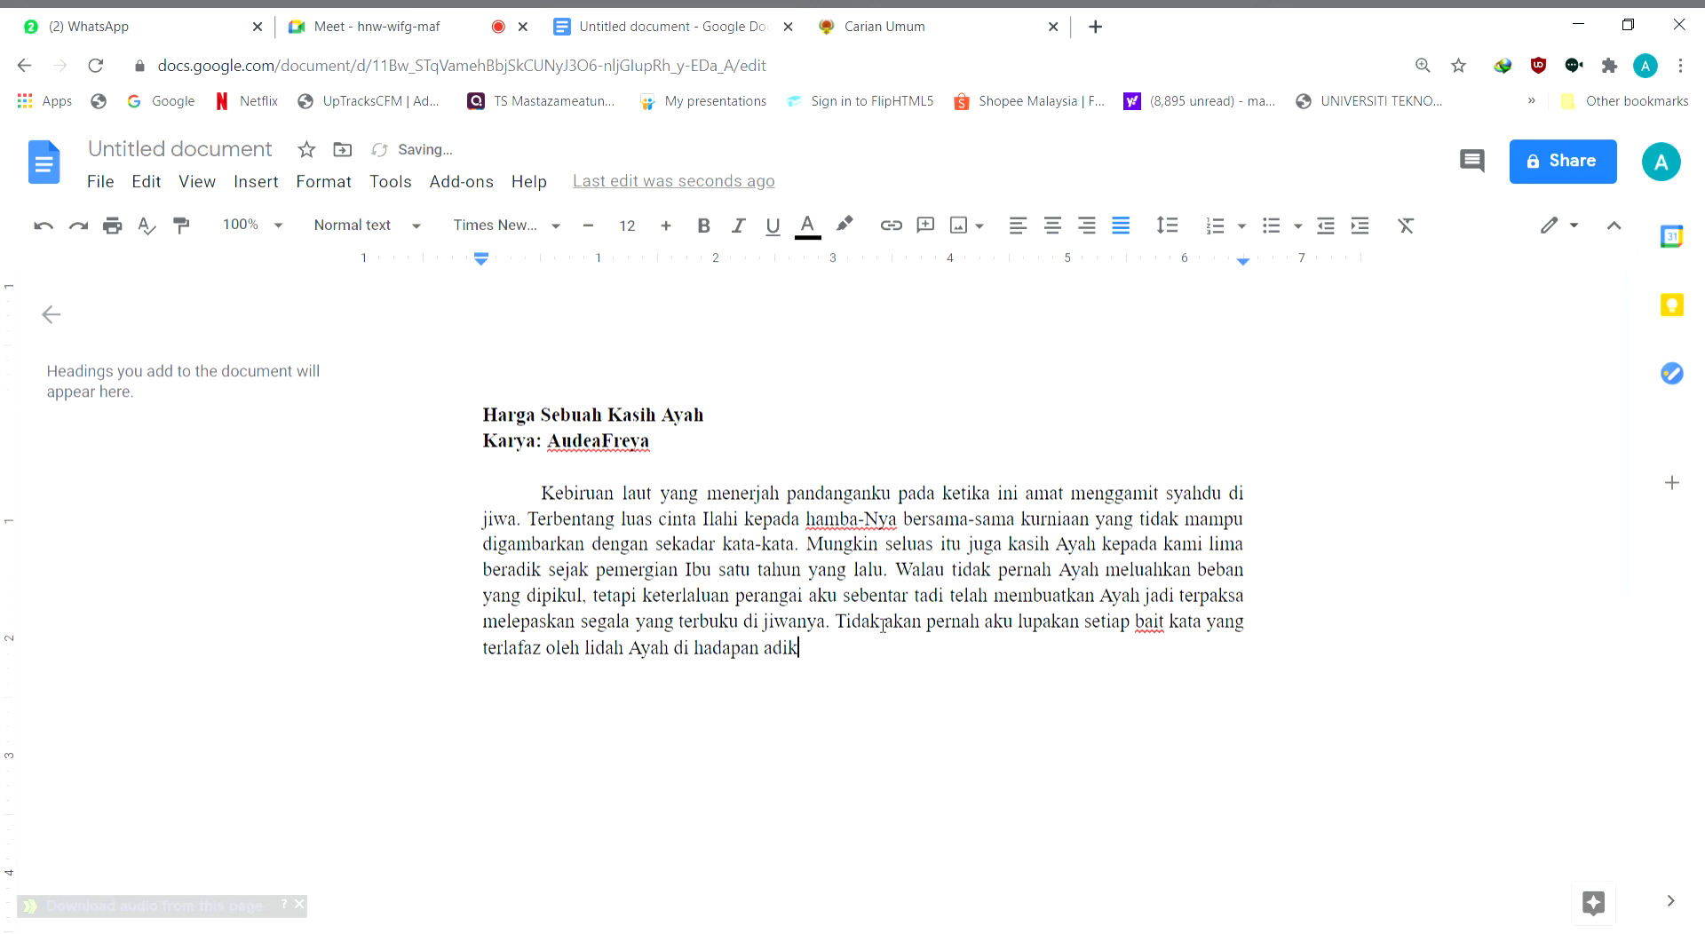
Complete the fifth sentence with "terlafaz oleh lidah Ayah di hadapan adik-adikku."
{"action": "type", "text": "-adikku."}
Check the Google Meet call, and read the unread messages in the INFO SEMASA WARGA KIAS and Group Pensyarah(PKA)19/20 chats in WhatsApp Web
{"action": "left_click", "coordinate": [384, 33]}
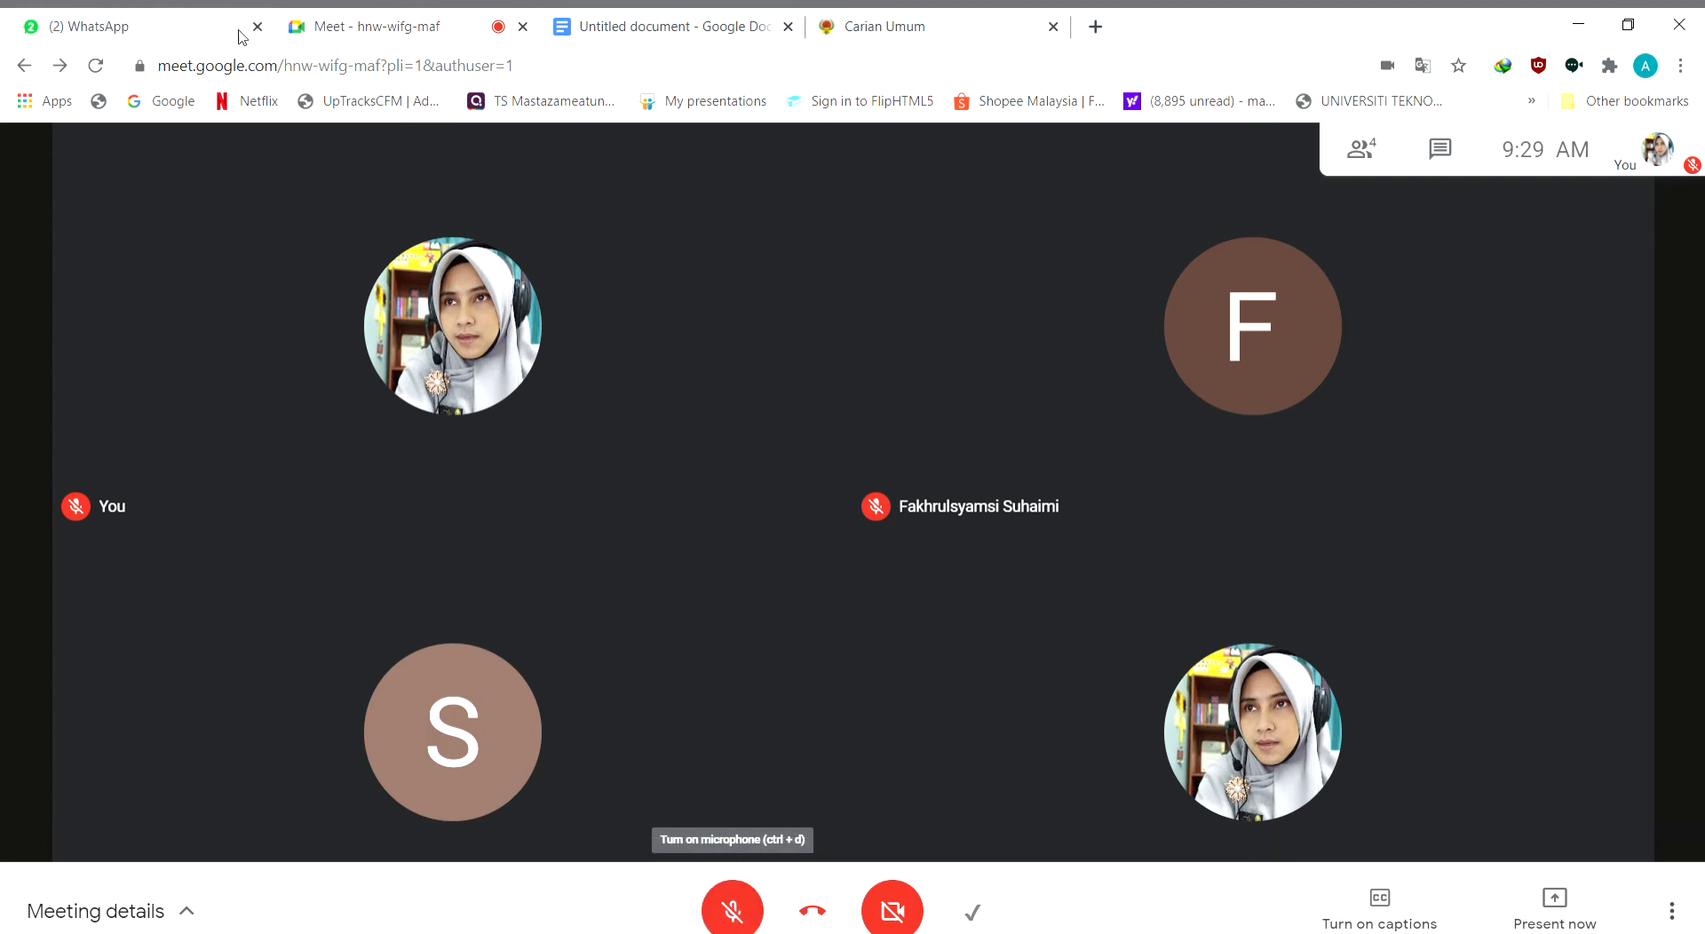
{"action": "left_click", "coordinate": [127, 26]}
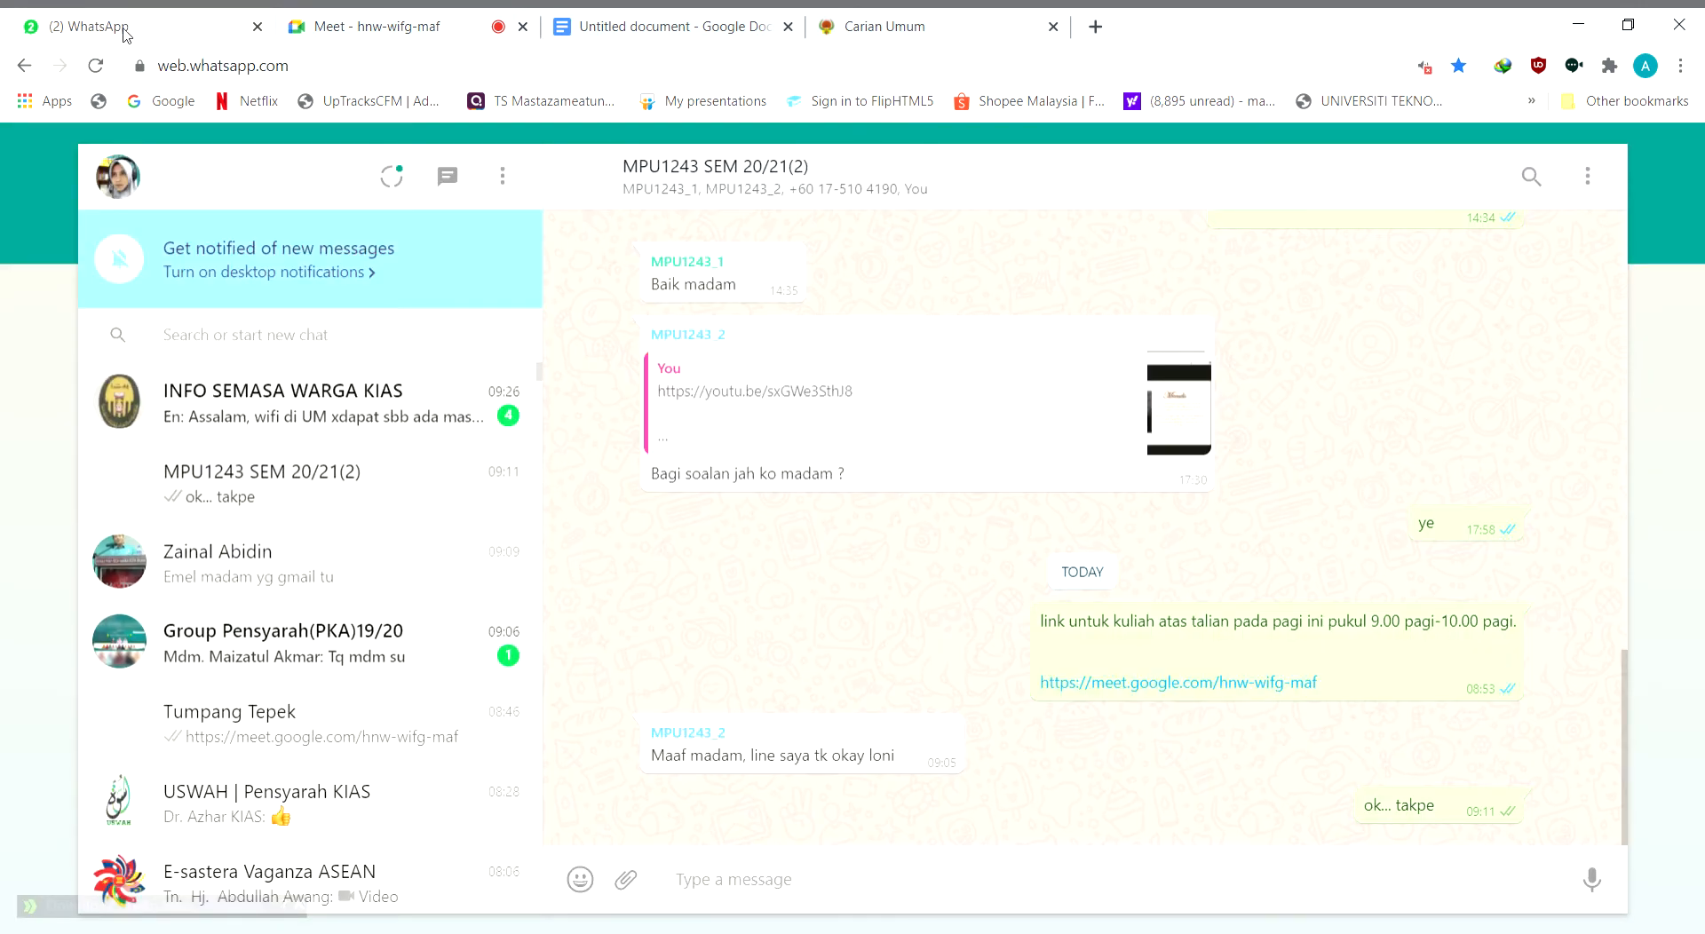
{"action": "left_click", "coordinate": [336, 432]}
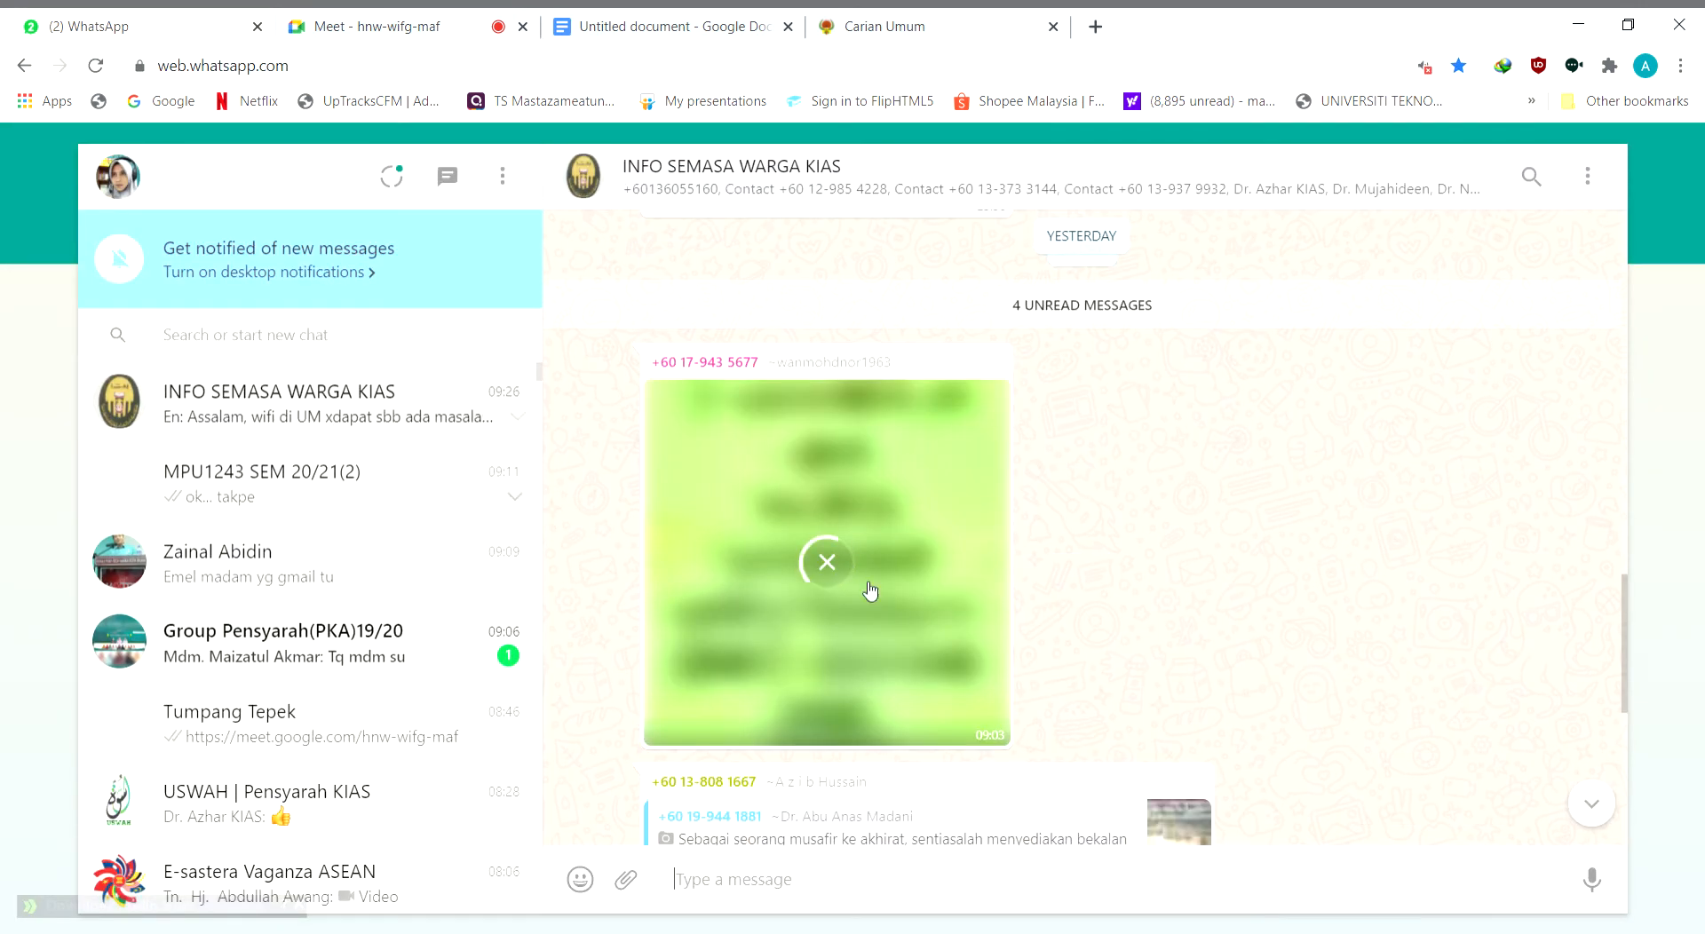
{"action": "scroll", "coordinate": [1054, 616], "scroll_direction": "down", "scroll_amount": 3}
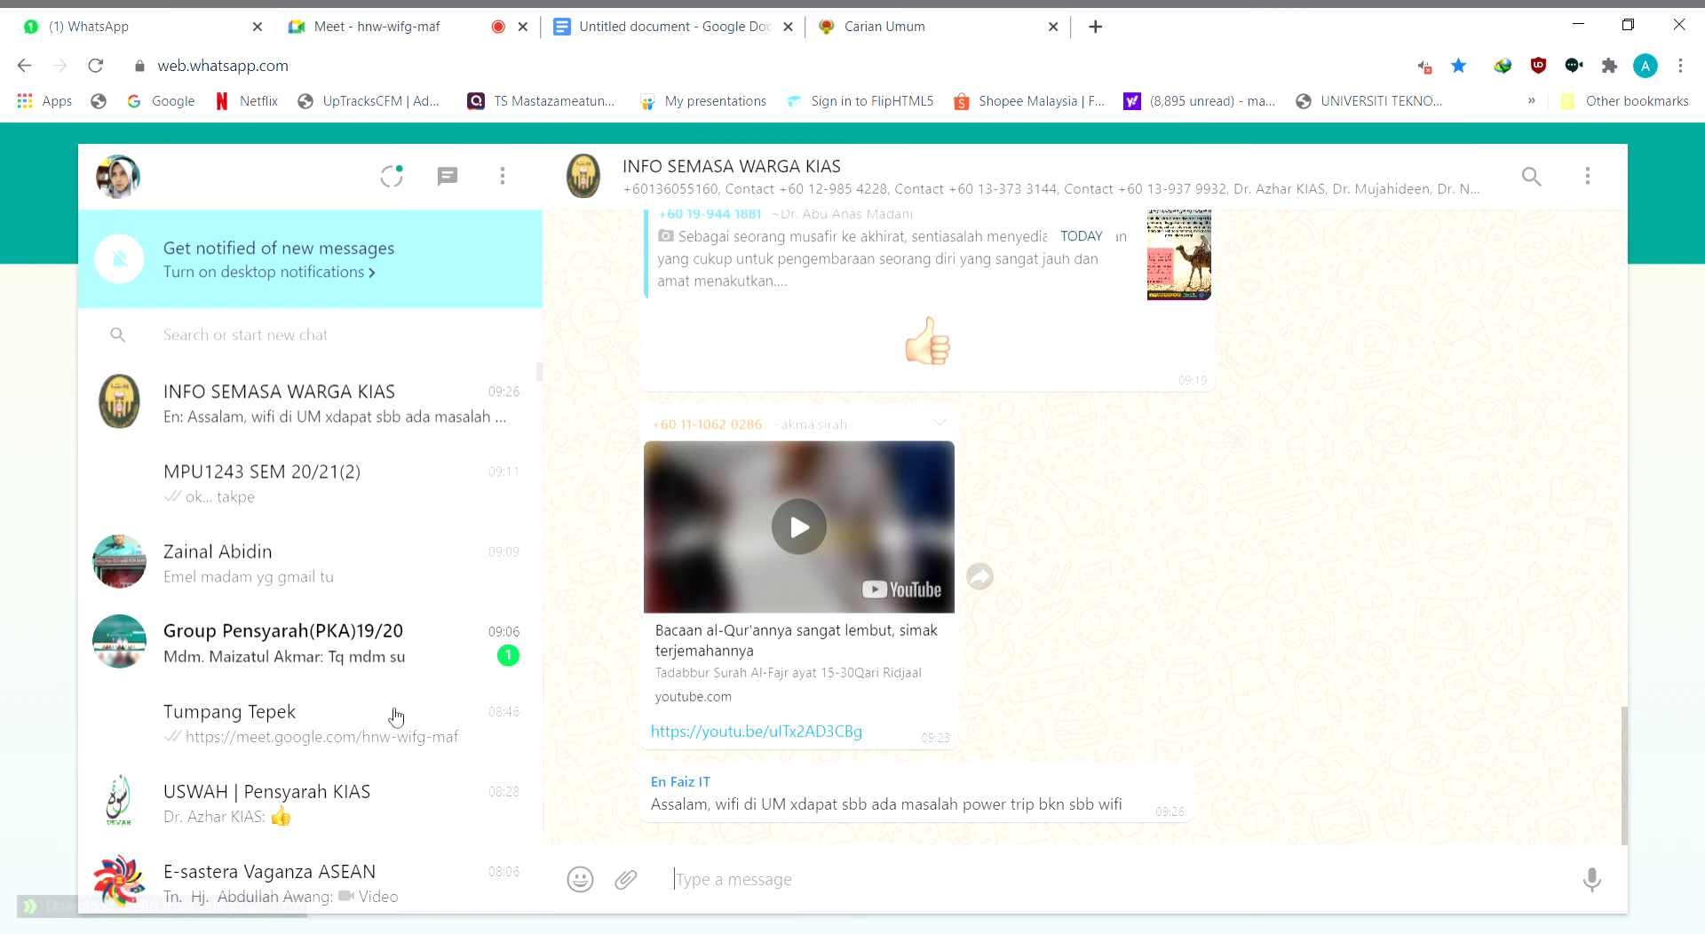
{"action": "left_click", "coordinate": [378, 662]}
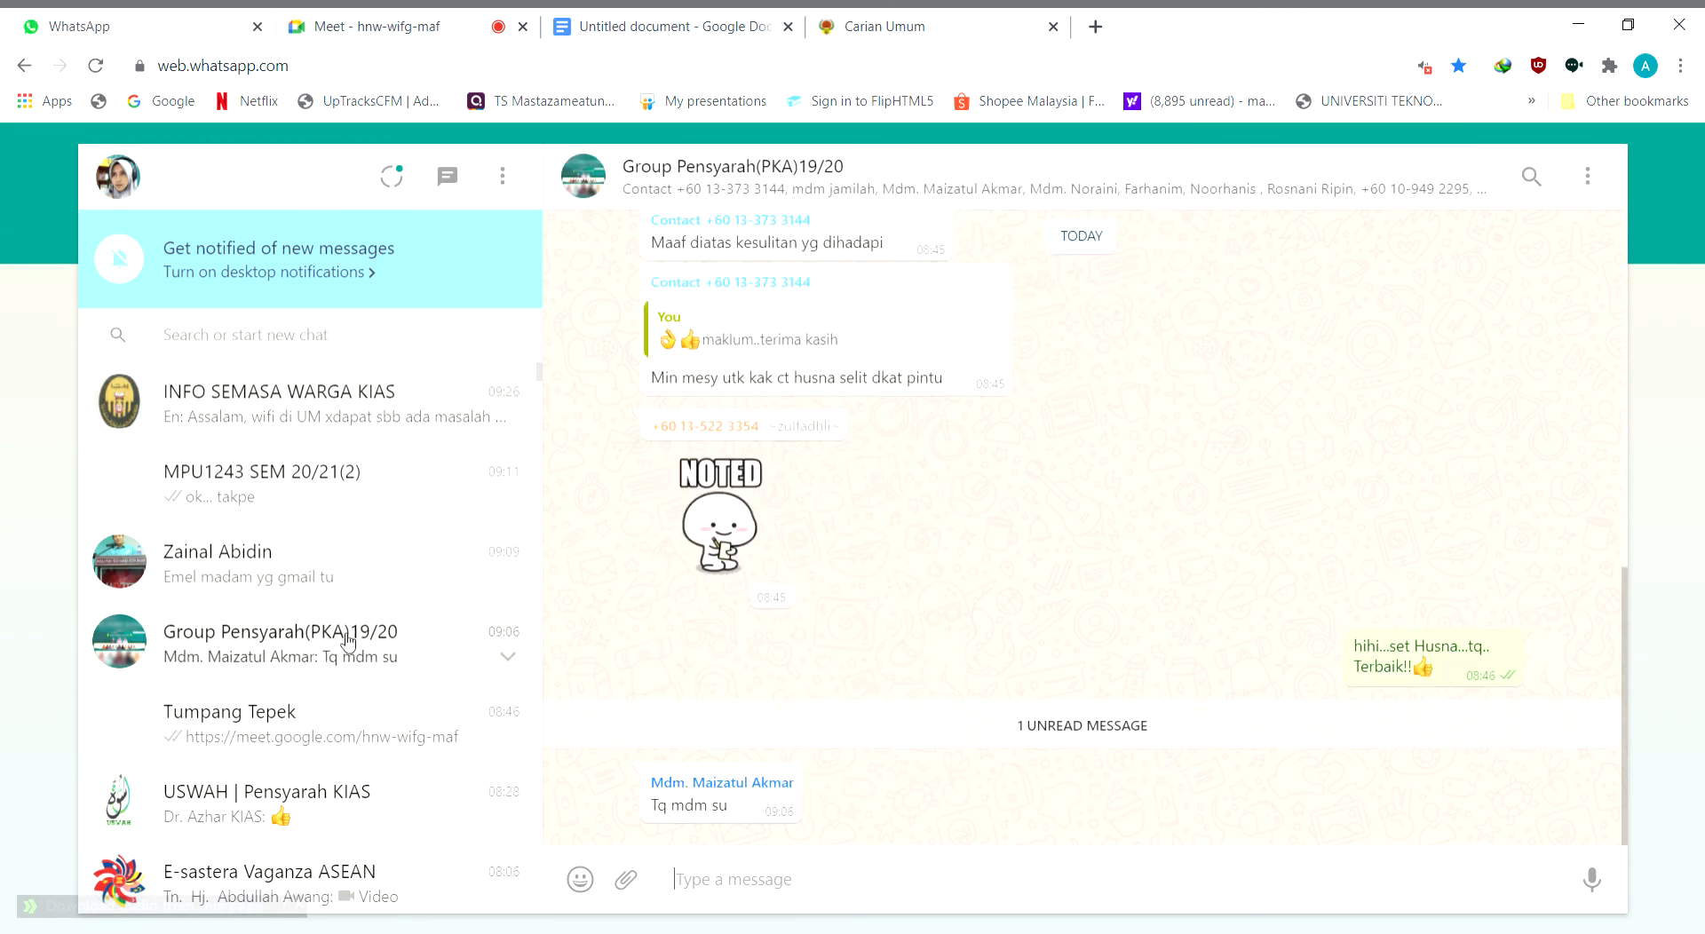
Send the message "nanti tonton di YouTube, saya berikan link." to the MPU1243 SEM 20/21(2) group
{"action": "left_click", "coordinate": [302, 502]}
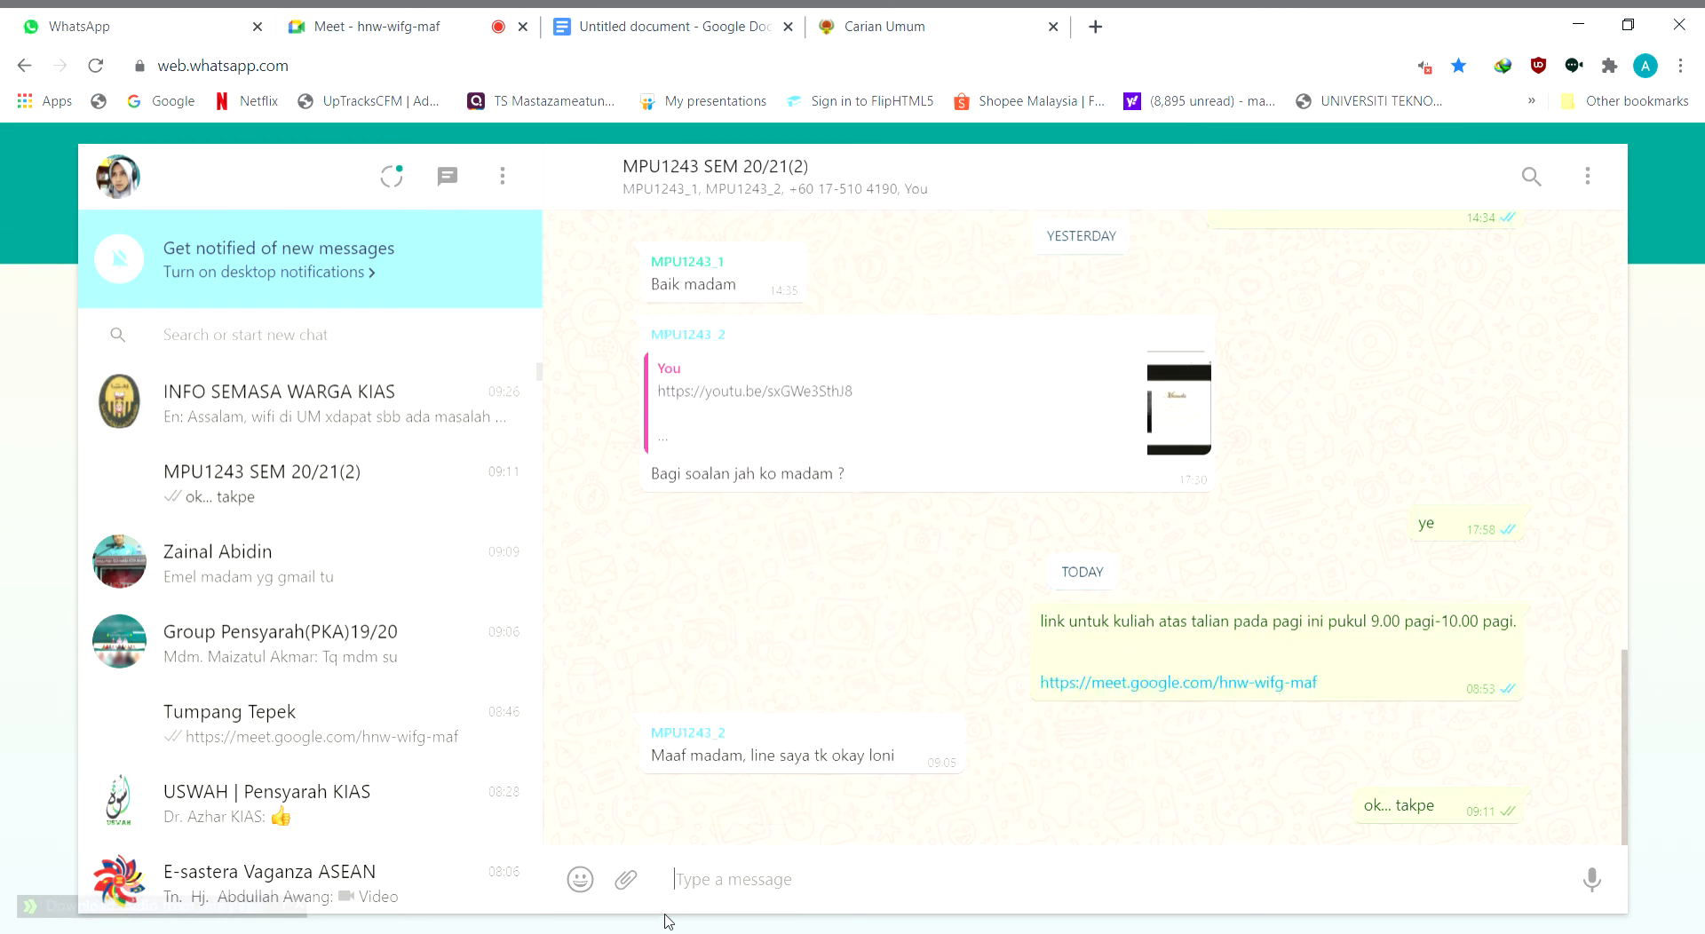
{"action": "type", "text": "nanti tot"}
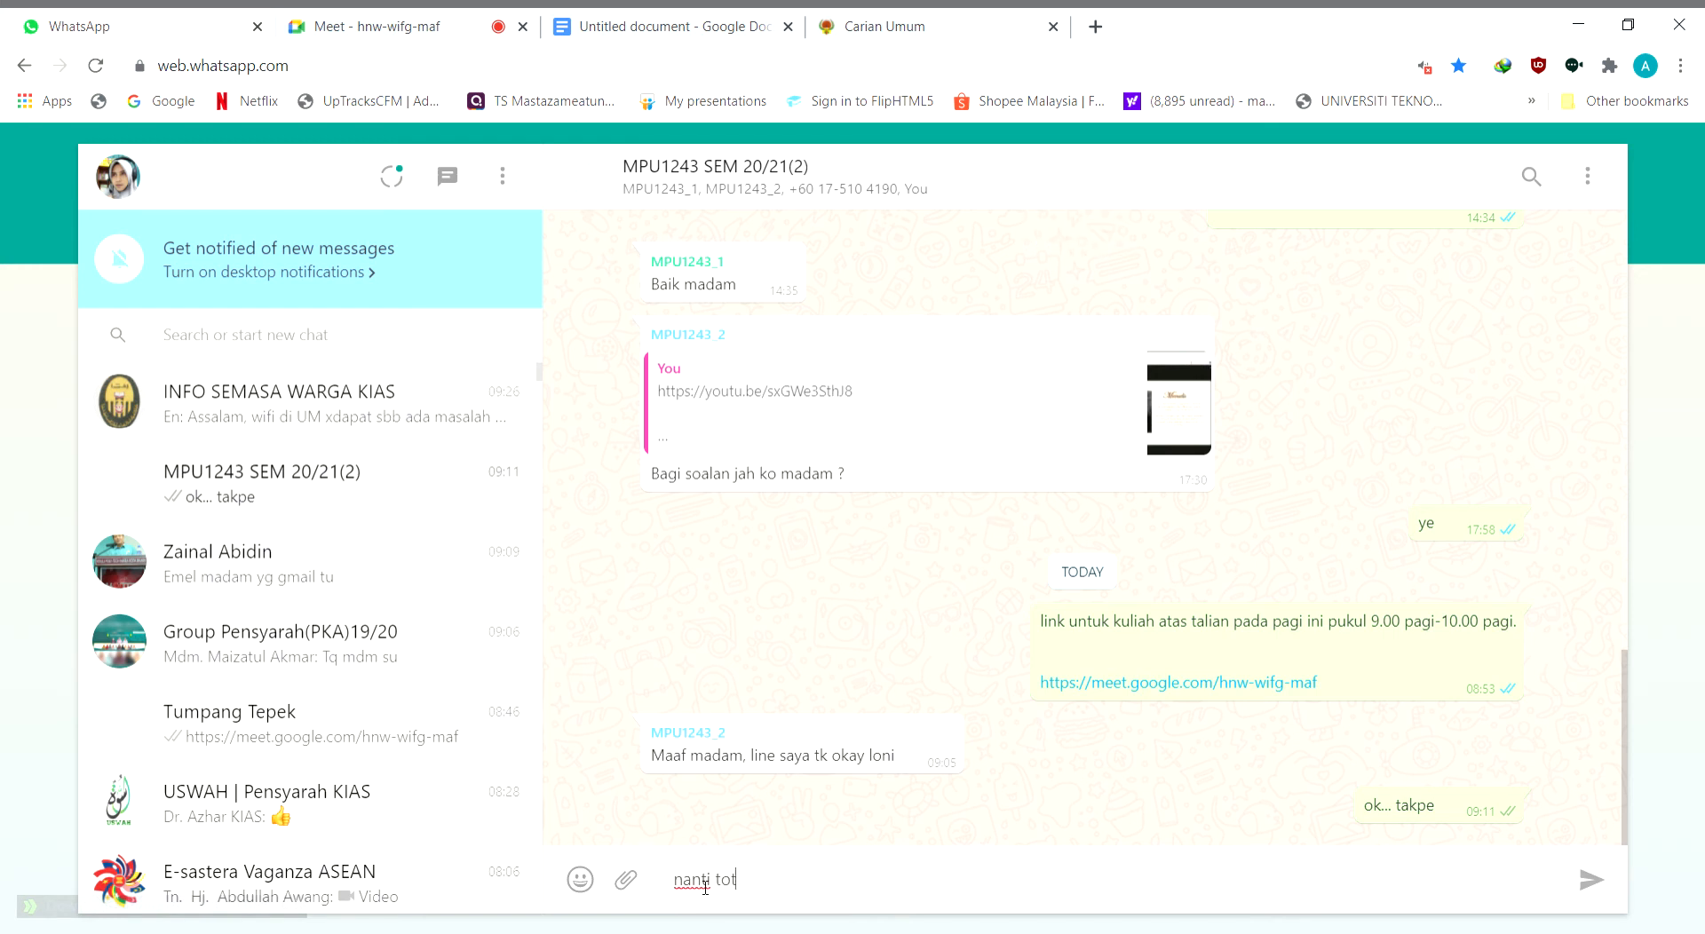
{"action": "key", "text": "BackSpace"}
{"action": "type", "text": "nton di Your Tu"}
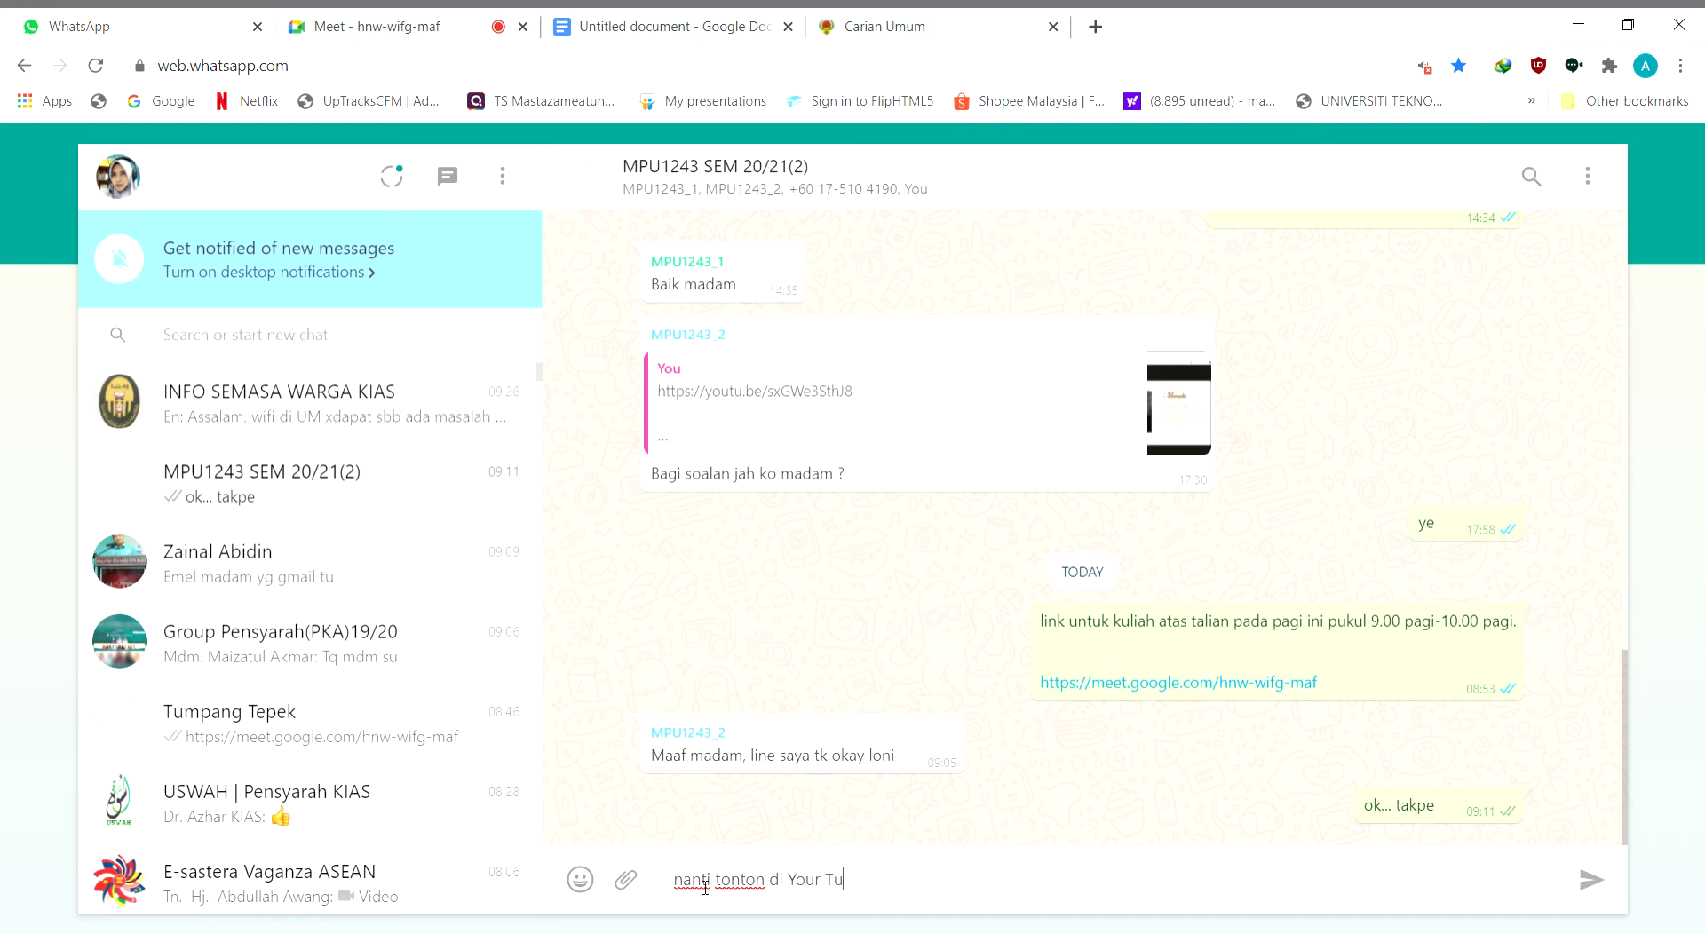
{"action": "key", "text": "BackSpace"}
{"action": "key", "text": "BackSpace"}
{"action": "key", "text": "BackSpace"}
{"action": "key", "text": "BackSpace"}
{"action": "type", "text": "Tube, Madam akan be"}
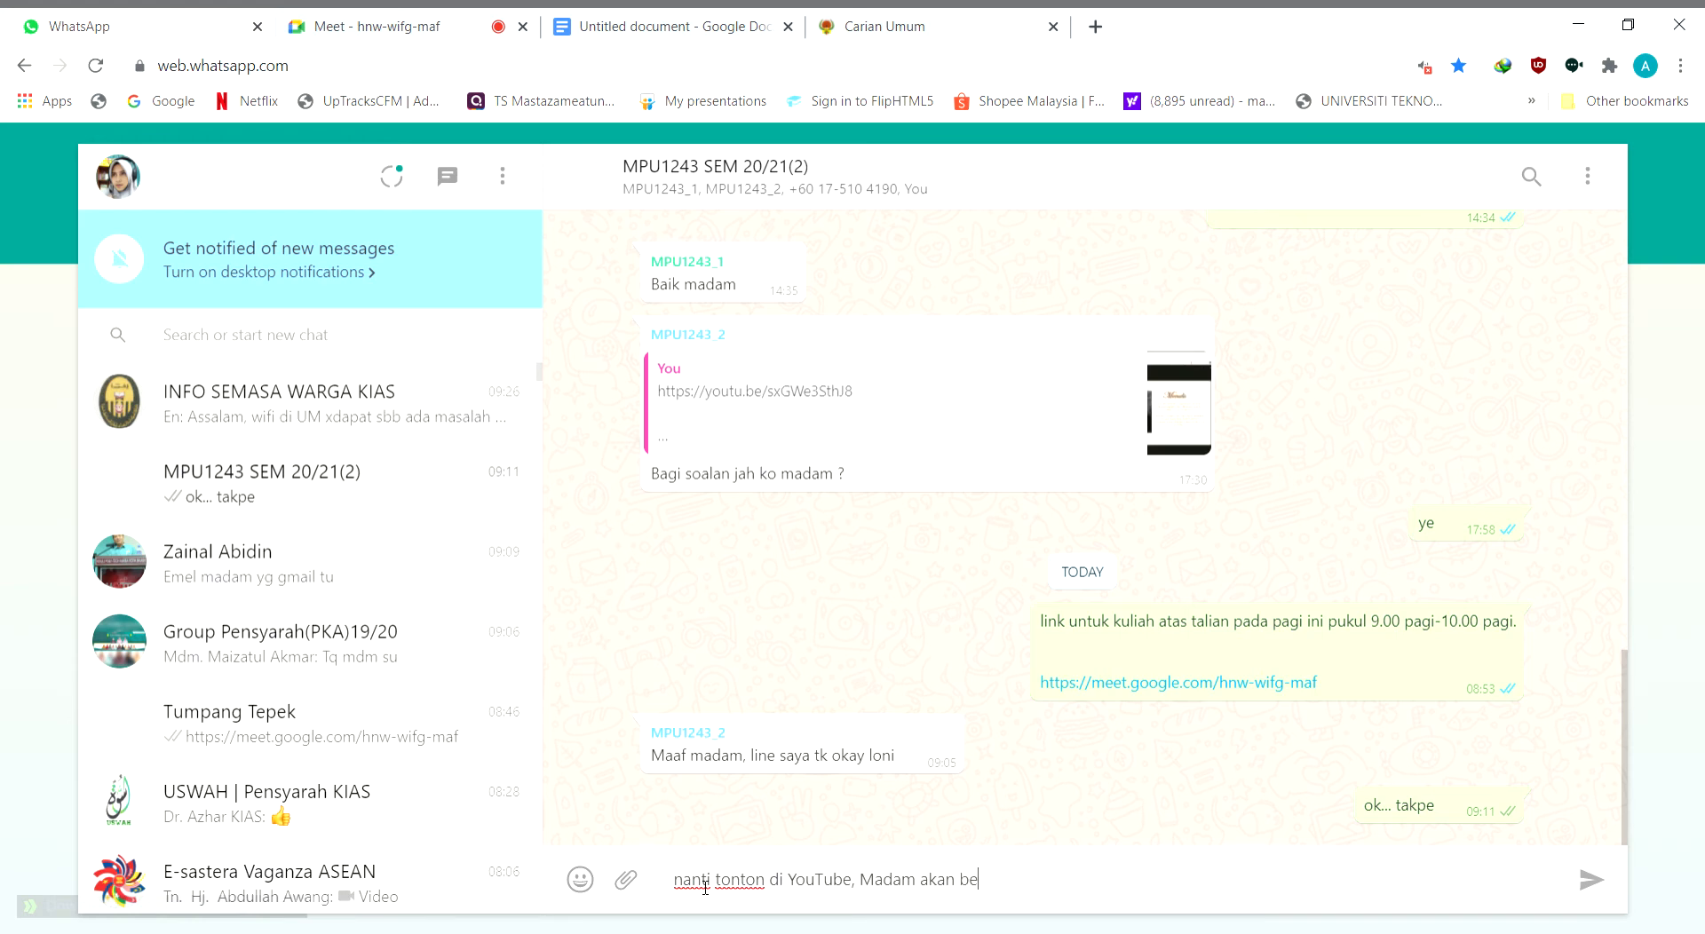
{"action": "type", "text": "r"}
{"action": "key", "text": "BackSpace"}
{"action": "key", "text": "BackSpace"}
{"action": "key", "text": "BackSpace"}
{"action": "key", "text": "BackSpace"}
{"action": "key", "text": "BackSpace"}
{"action": "key", "text": "BackSpace"}
{"action": "key", "text": "BackSpace"}
{"action": "key", "text": "BackSpace"}
{"action": "key", "text": "BackSpace"}
{"action": "key", "text": "BackSpace"}
{"action": "key", "text": "BackSpace"}
{"action": "key", "text": "BackSpace"}
{"action": "key", "text": "BackSpace"}
{"action": "key", "text": "BackSpace"}
{"action": "type", "text": "saya berikan l"}
{"action": "key", "text": "Return"}
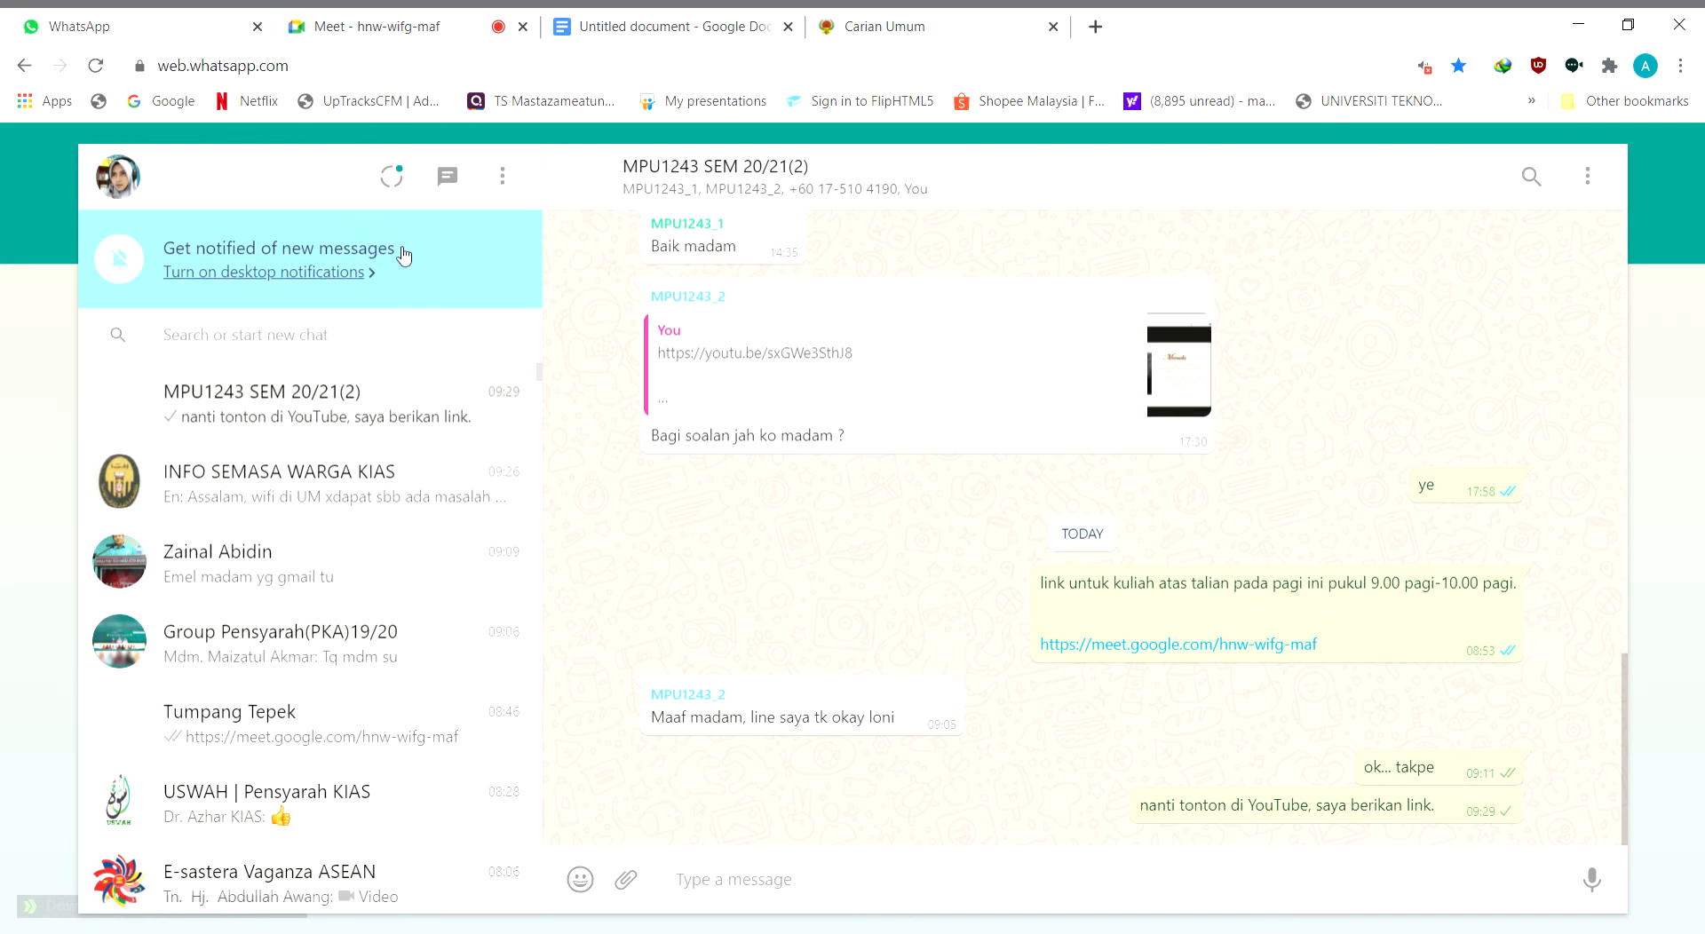
Switch to the Google Meet call and turn on the microphone and camera
{"action": "left_click", "coordinate": [394, 27]}
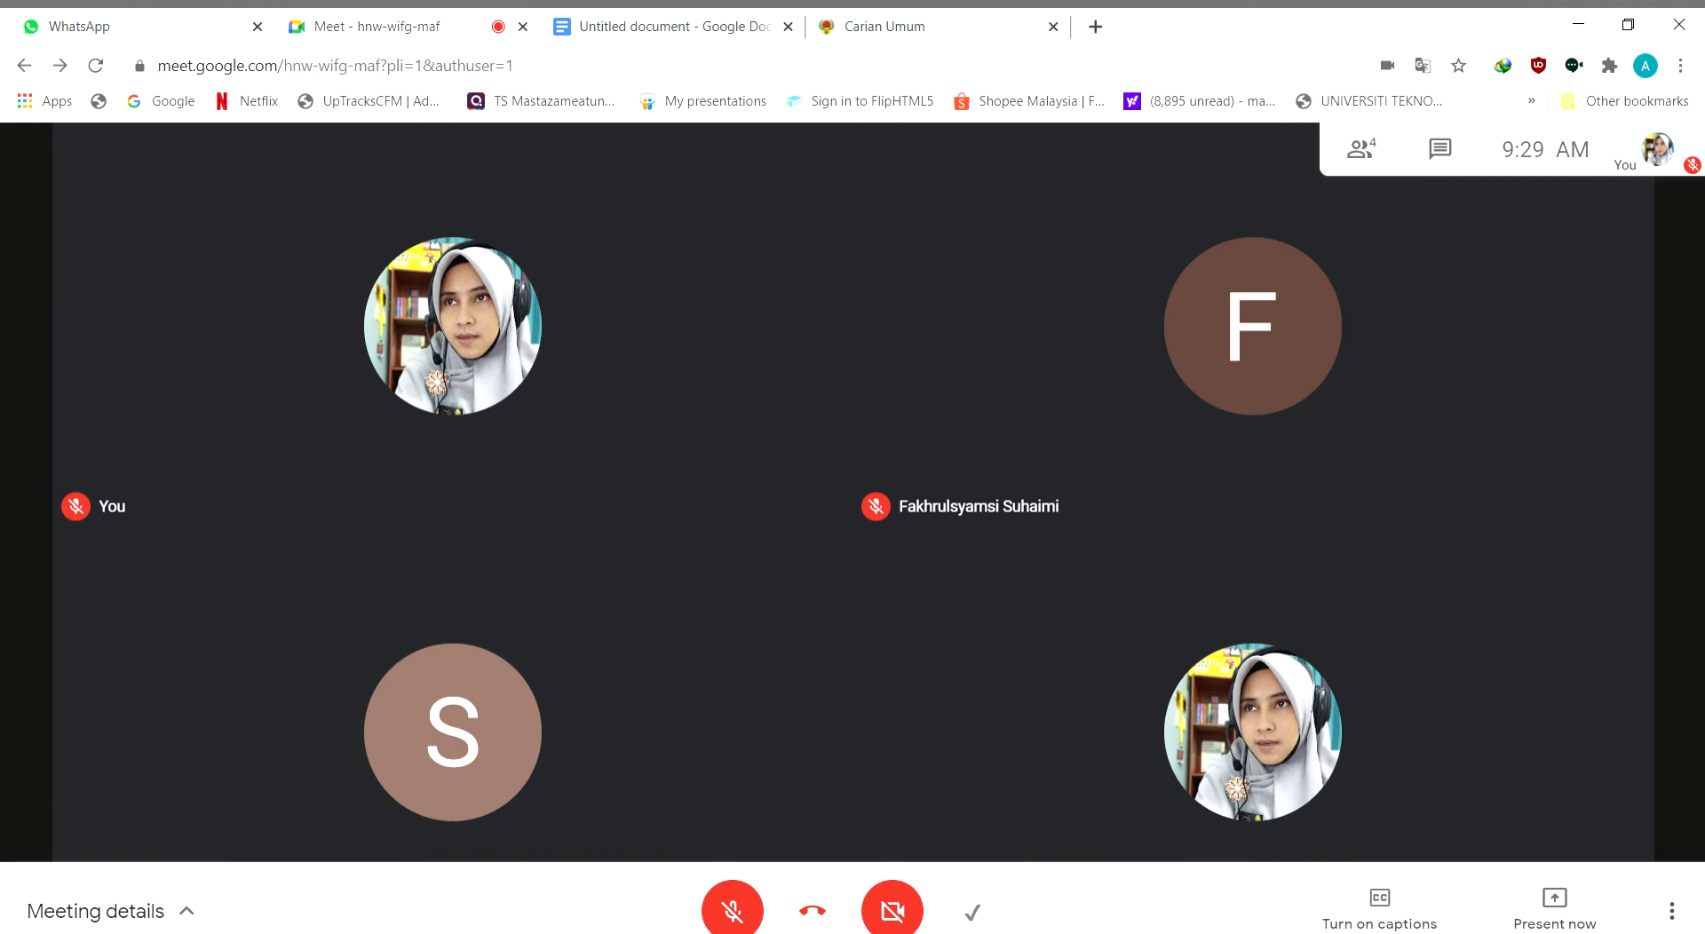
{"action": "left_click", "coordinate": [729, 888]}
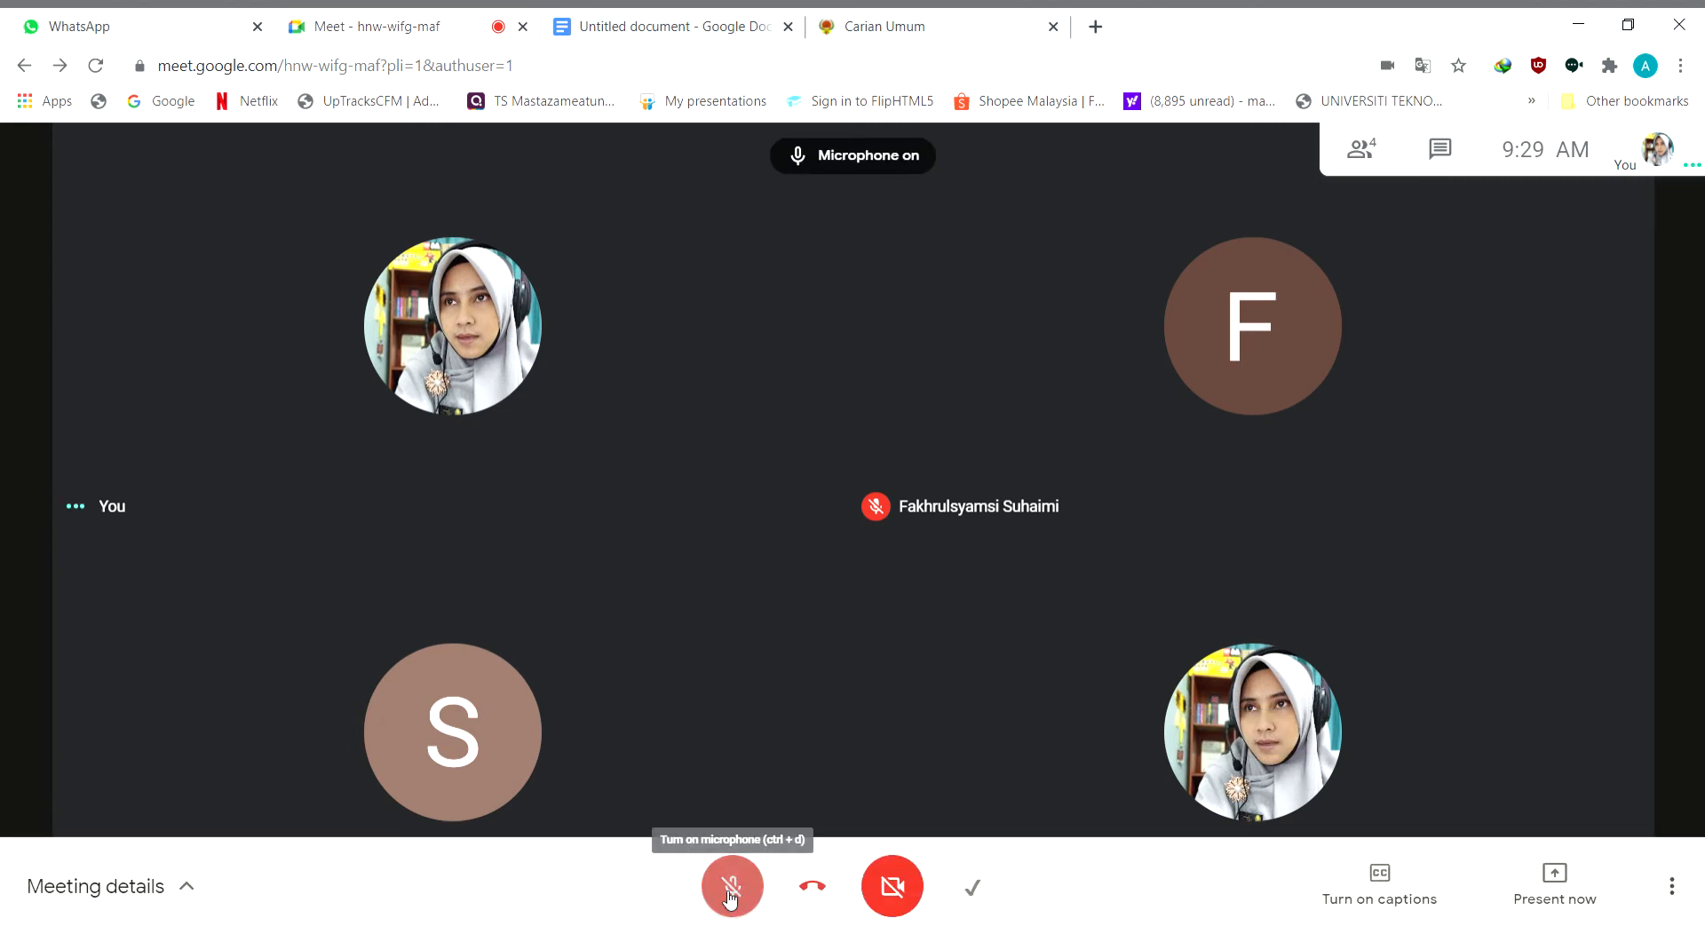
{"action": "left_click", "coordinate": [891, 888]}
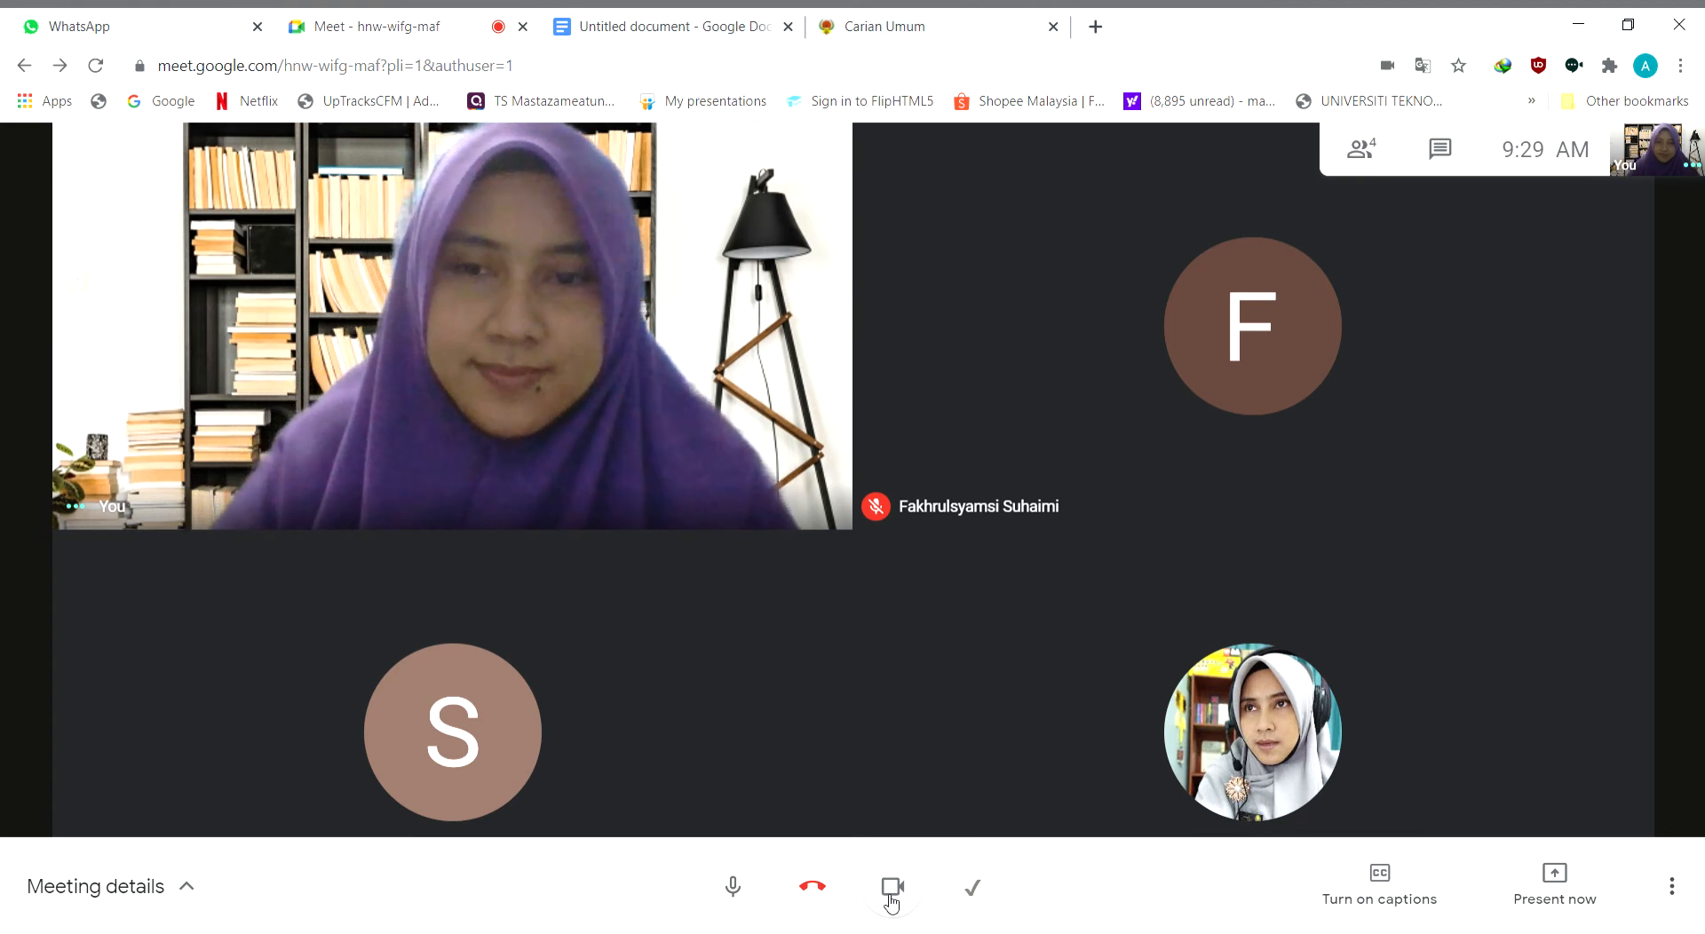
Present the entire screen to everyone in the meeting
{"action": "mouse_move", "coordinate": [1159, 775]}
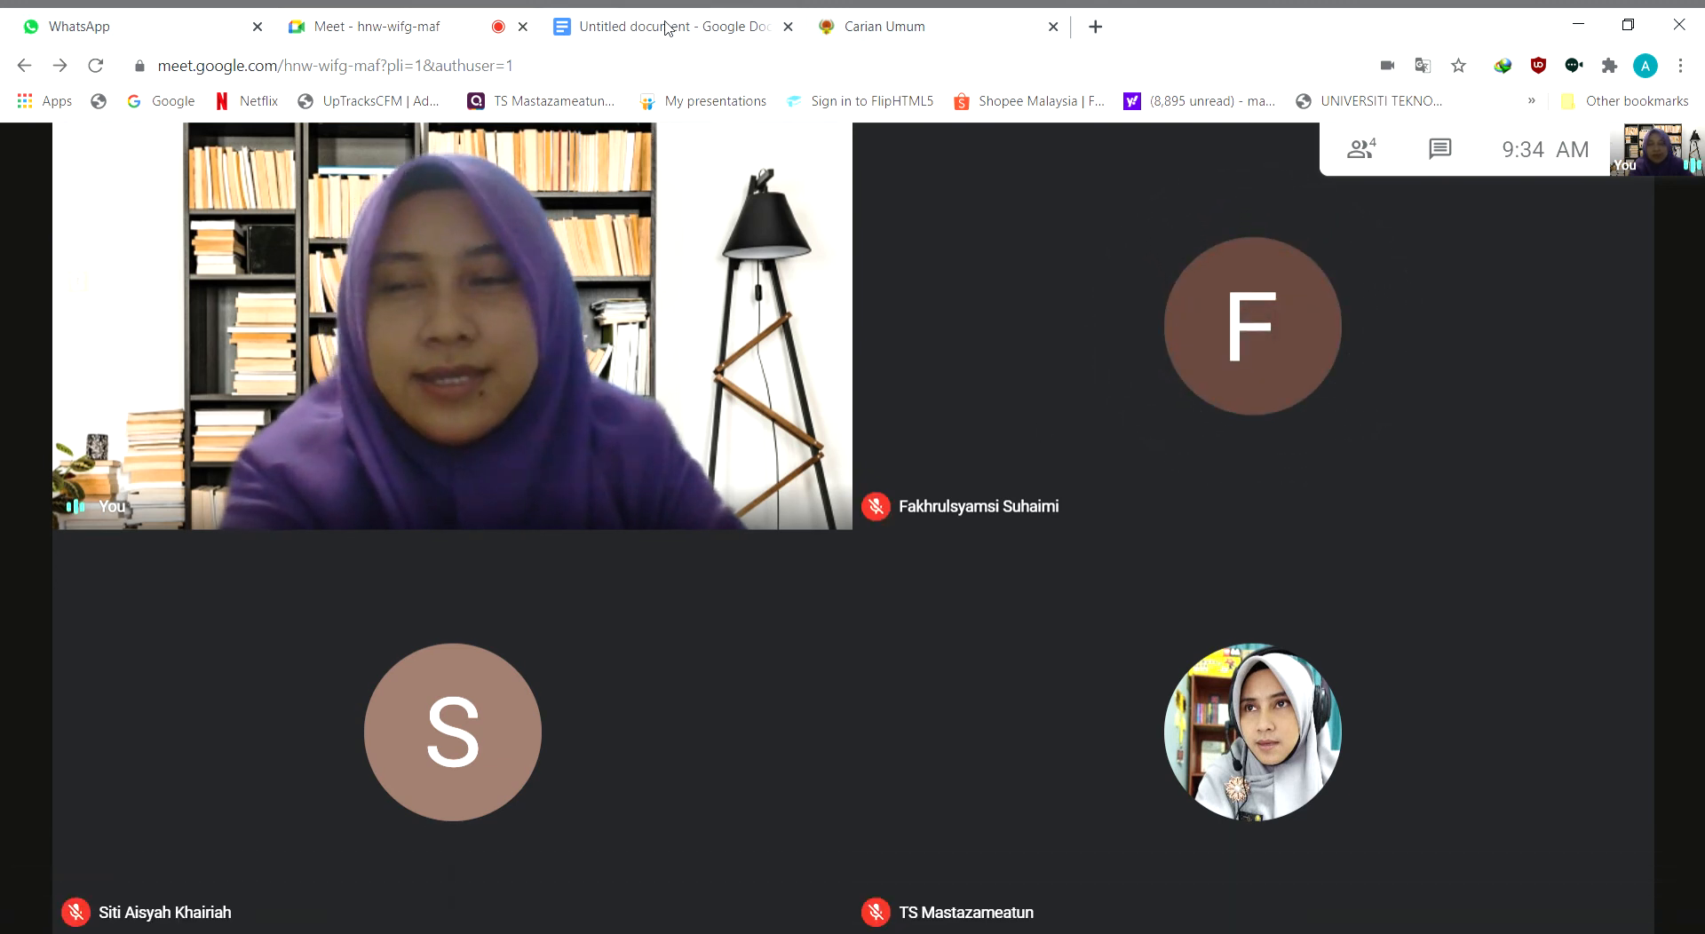
{"action": "left_click", "coordinate": [1577, 887]}
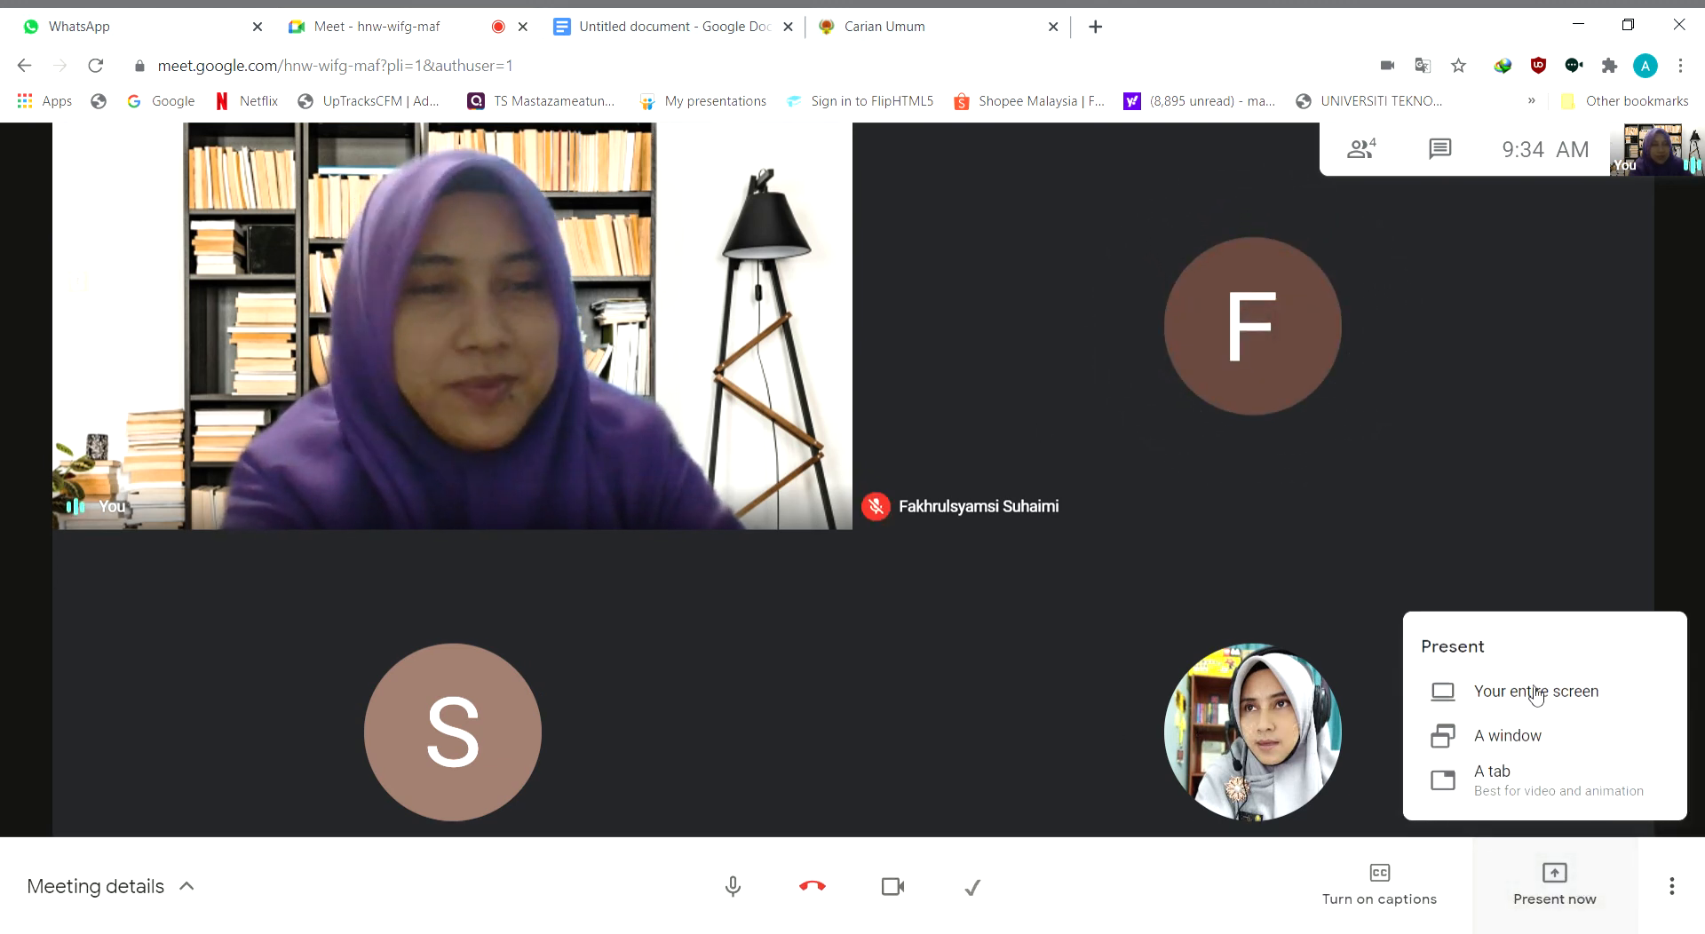
{"action": "left_click", "coordinate": [1523, 695]}
{"action": "left_click", "coordinate": [838, 357]}
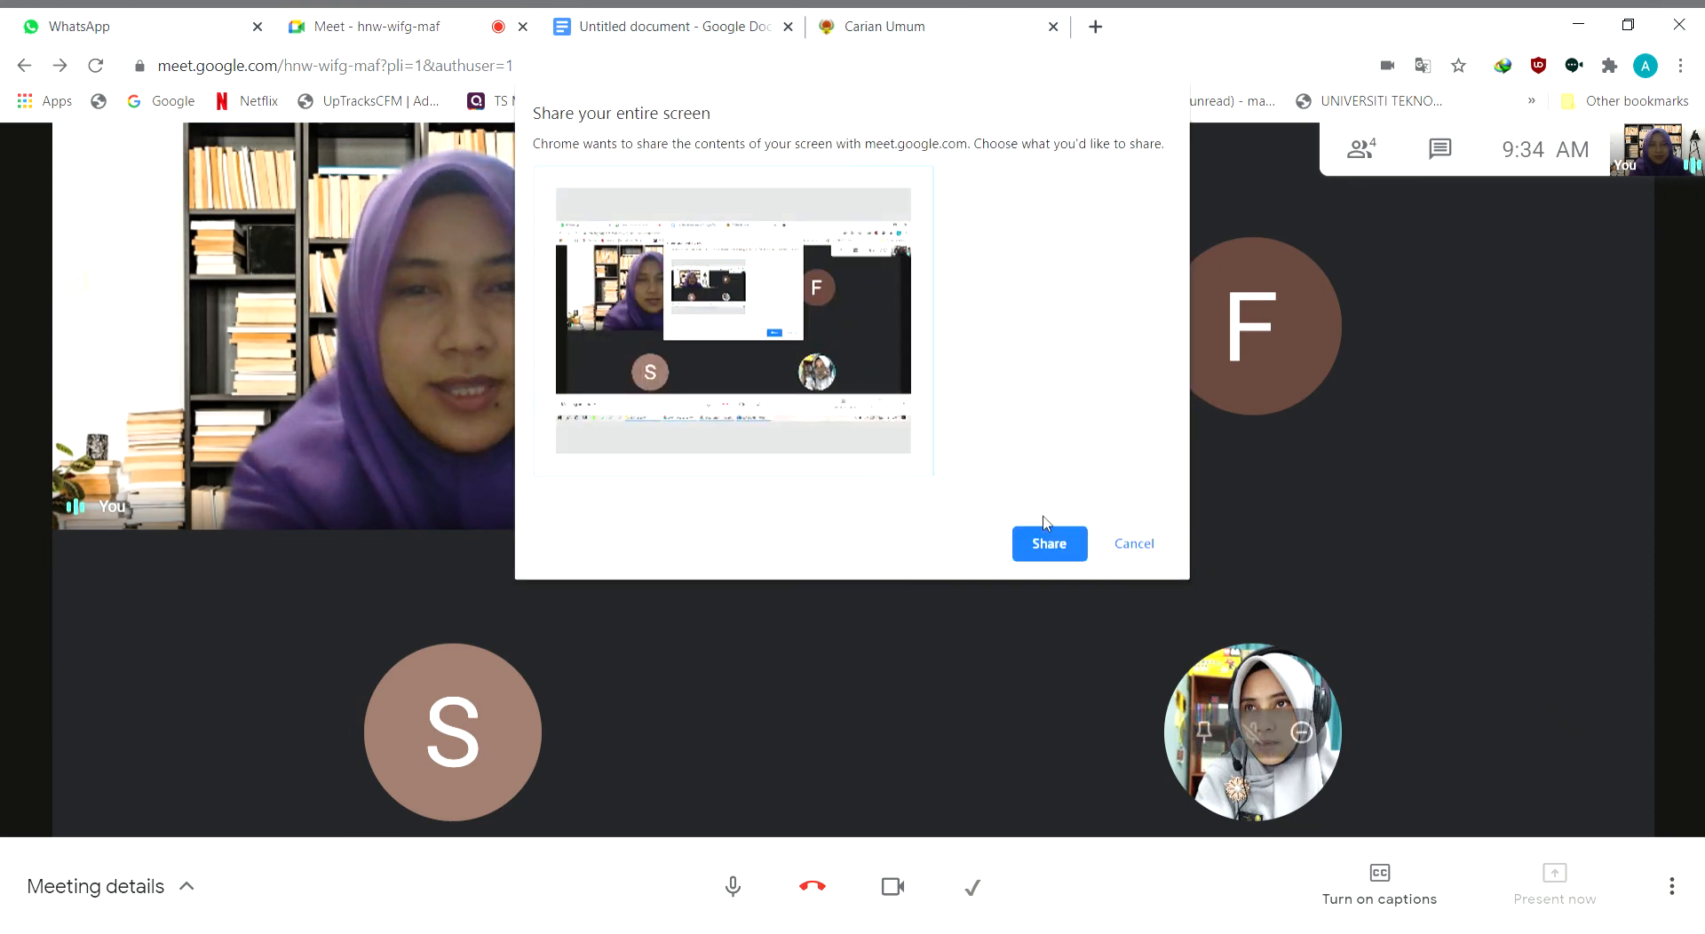
{"action": "left_click", "coordinate": [1055, 542]}
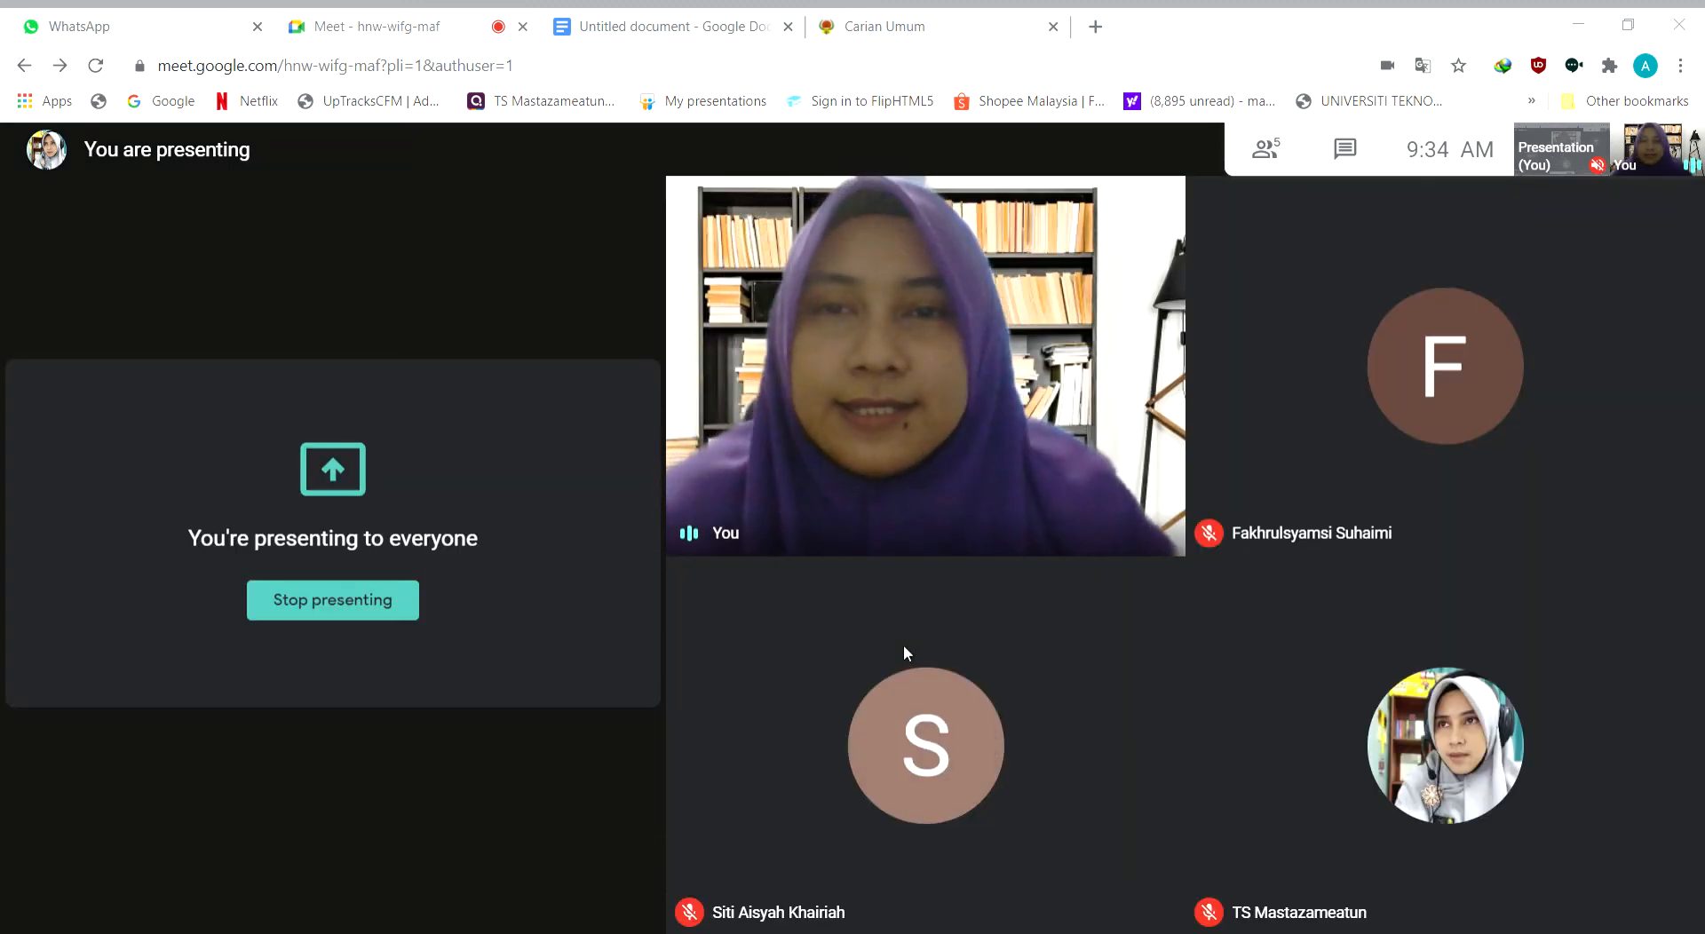
Return to the Google Docs document and enlarge the page to show the whole opening paragraph
{"action": "left_click", "coordinate": [675, 26]}
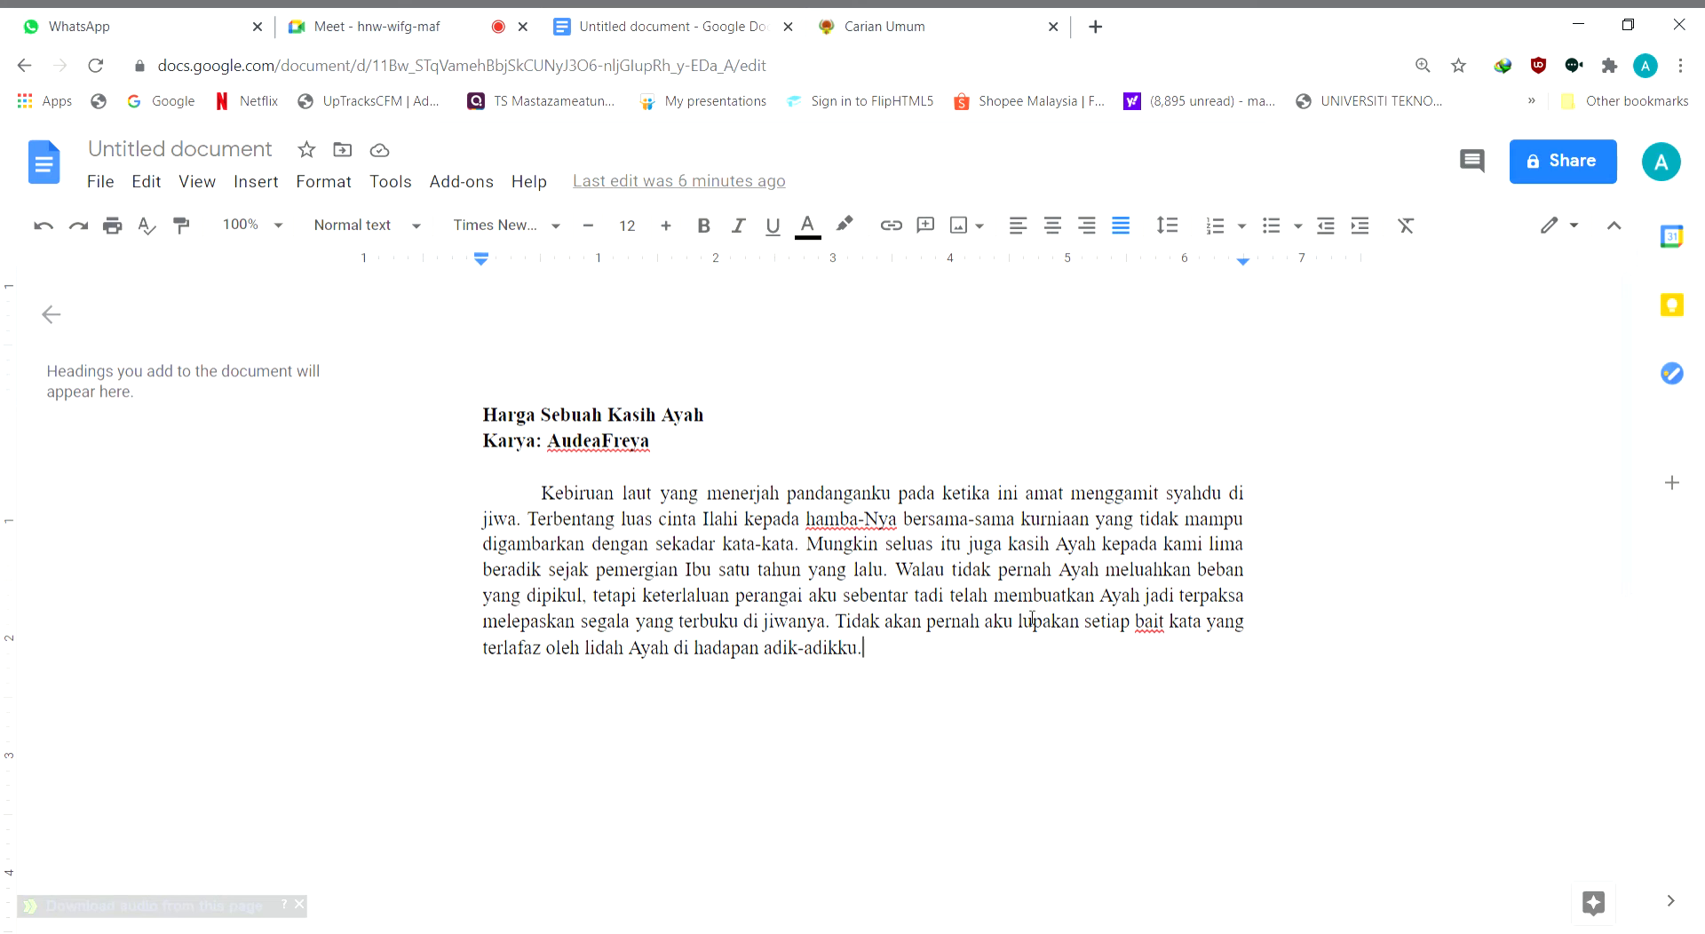
{"action": "key", "text": "ctrl+plus"}
{"action": "key", "text": "ctrl+plus"}
{"action": "key", "text": "ctrl+plus"}
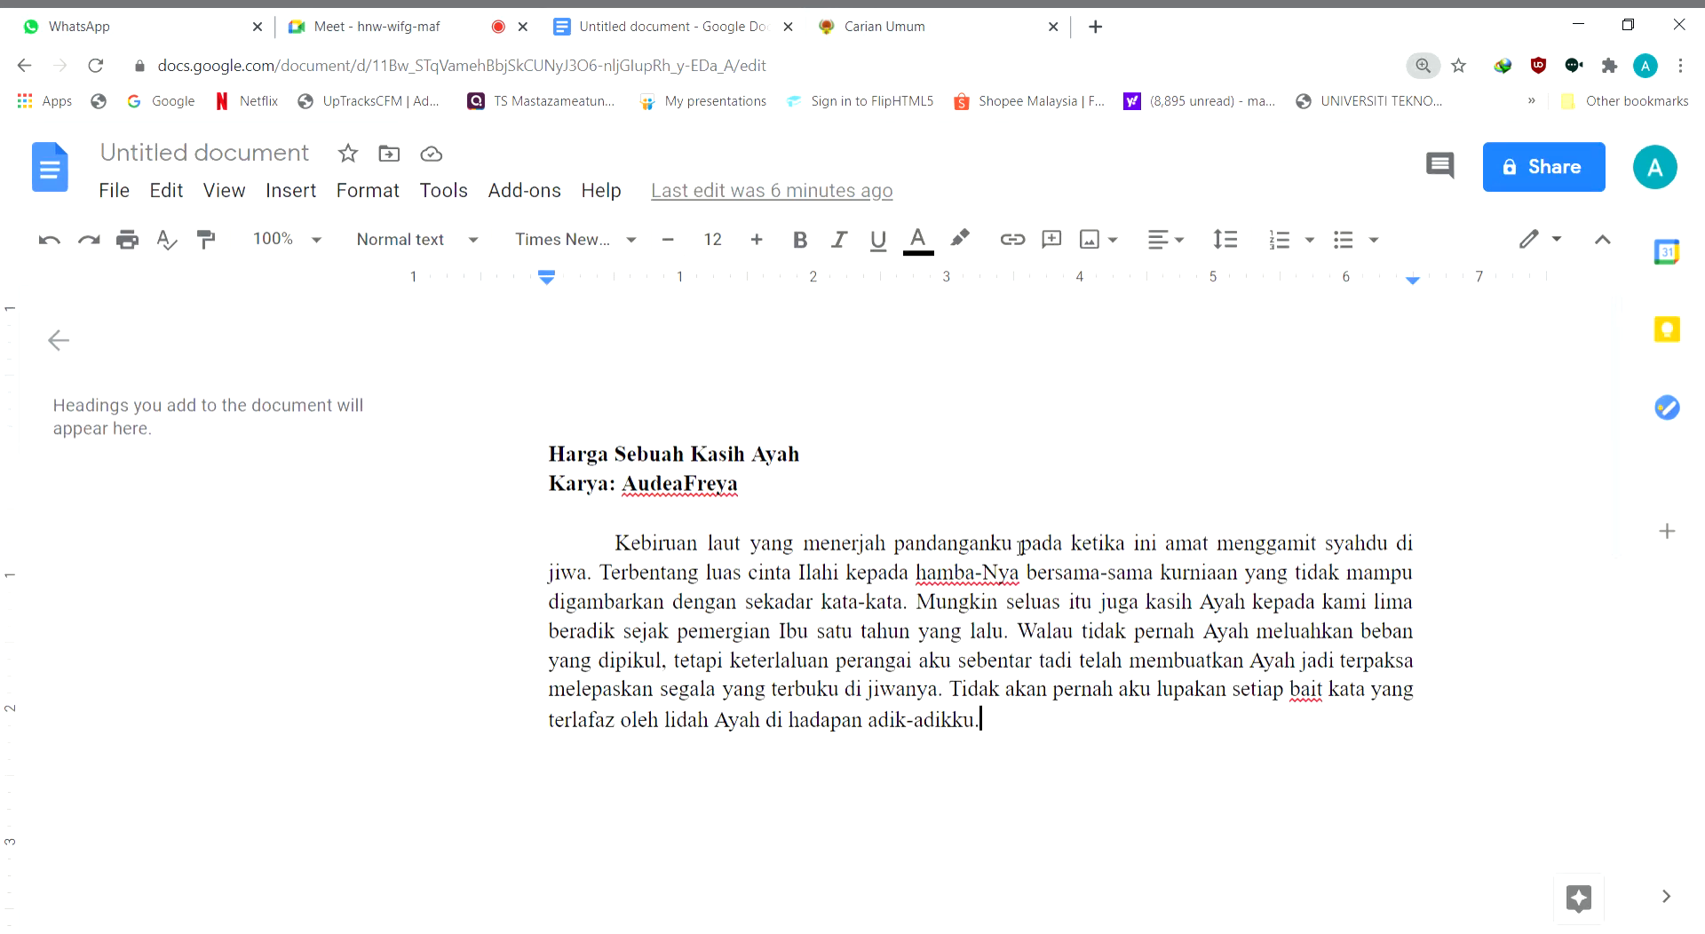
{"action": "left_click_drag", "start_coordinate": [1066, 922], "coordinate": [1452, 921]}
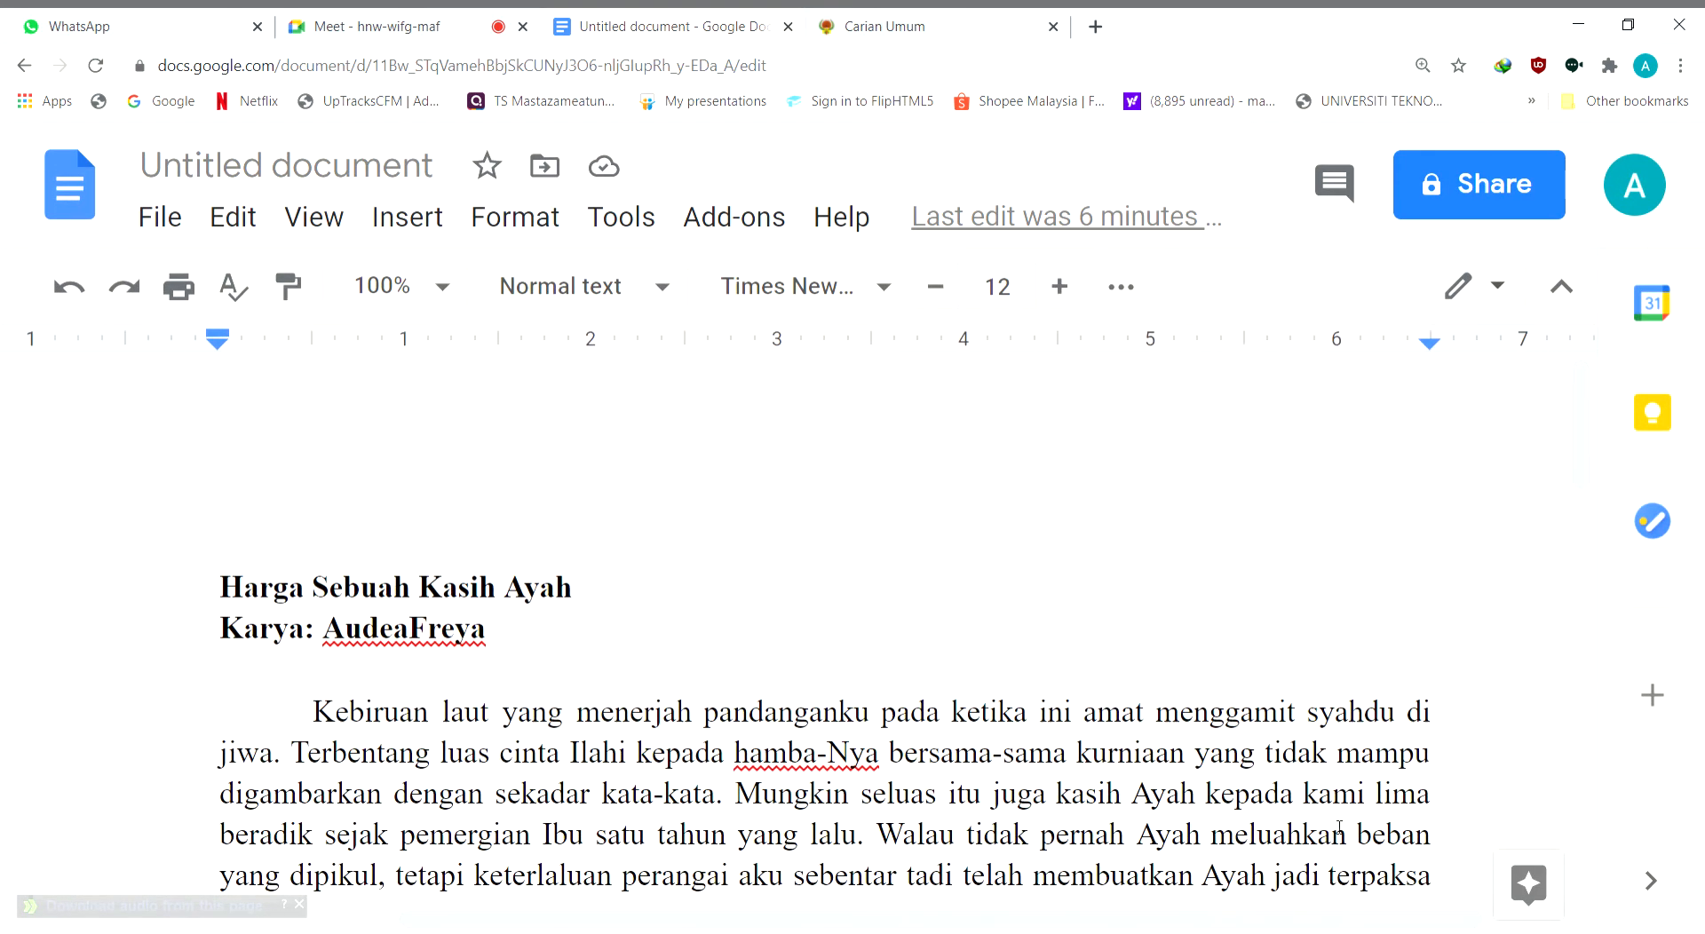
{"action": "scroll", "coordinate": [1339, 824], "scroll_direction": "down", "scroll_amount": 2}
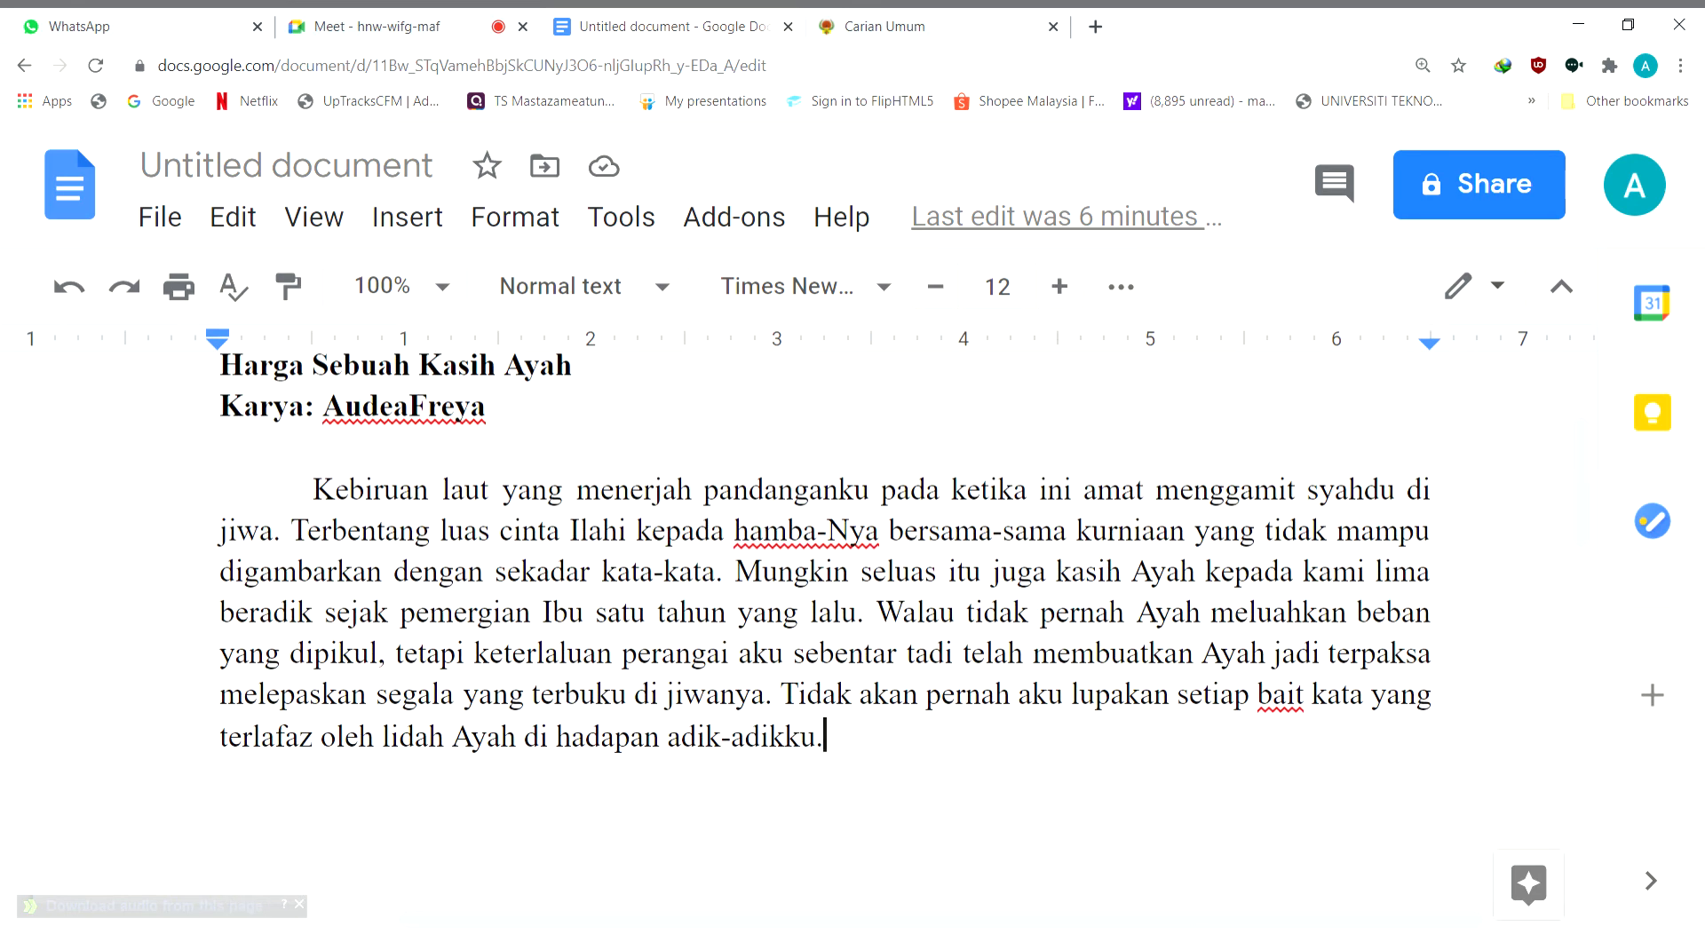
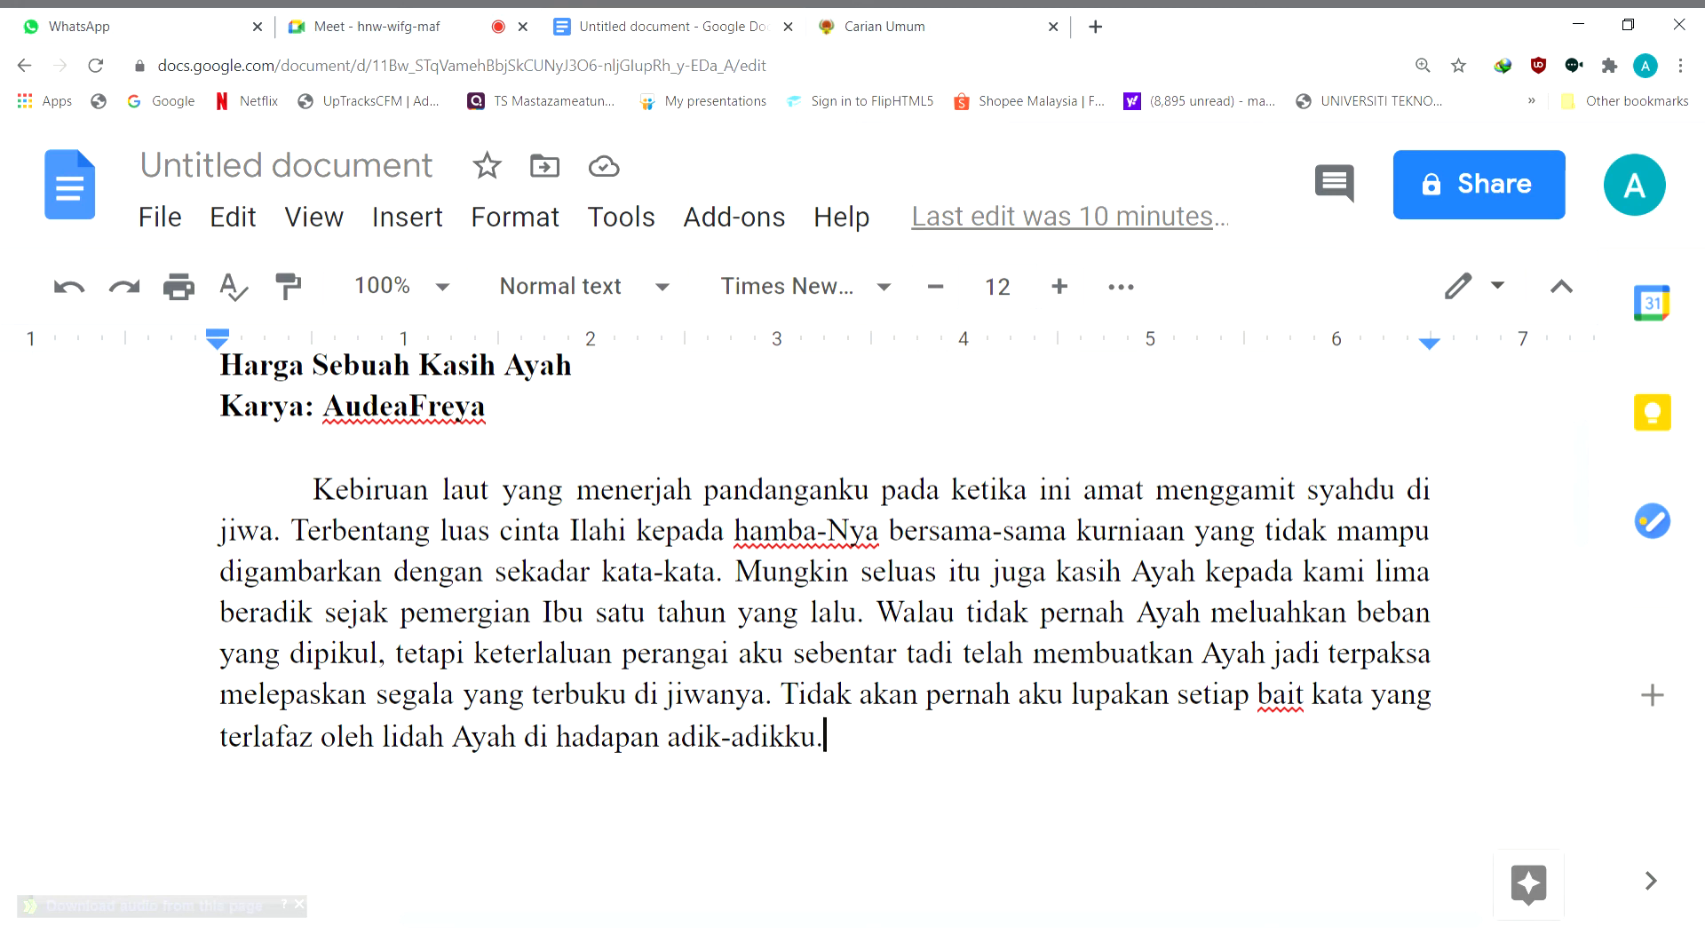
Below the opening paragraph, start a dashed list with the point "Pendek tetapi mempunyai isi yang sangat luas terhadap cerpen (secara keseluruhan)"
{"action": "key", "text": "Return"}
{"action": "key", "text": "Return"}
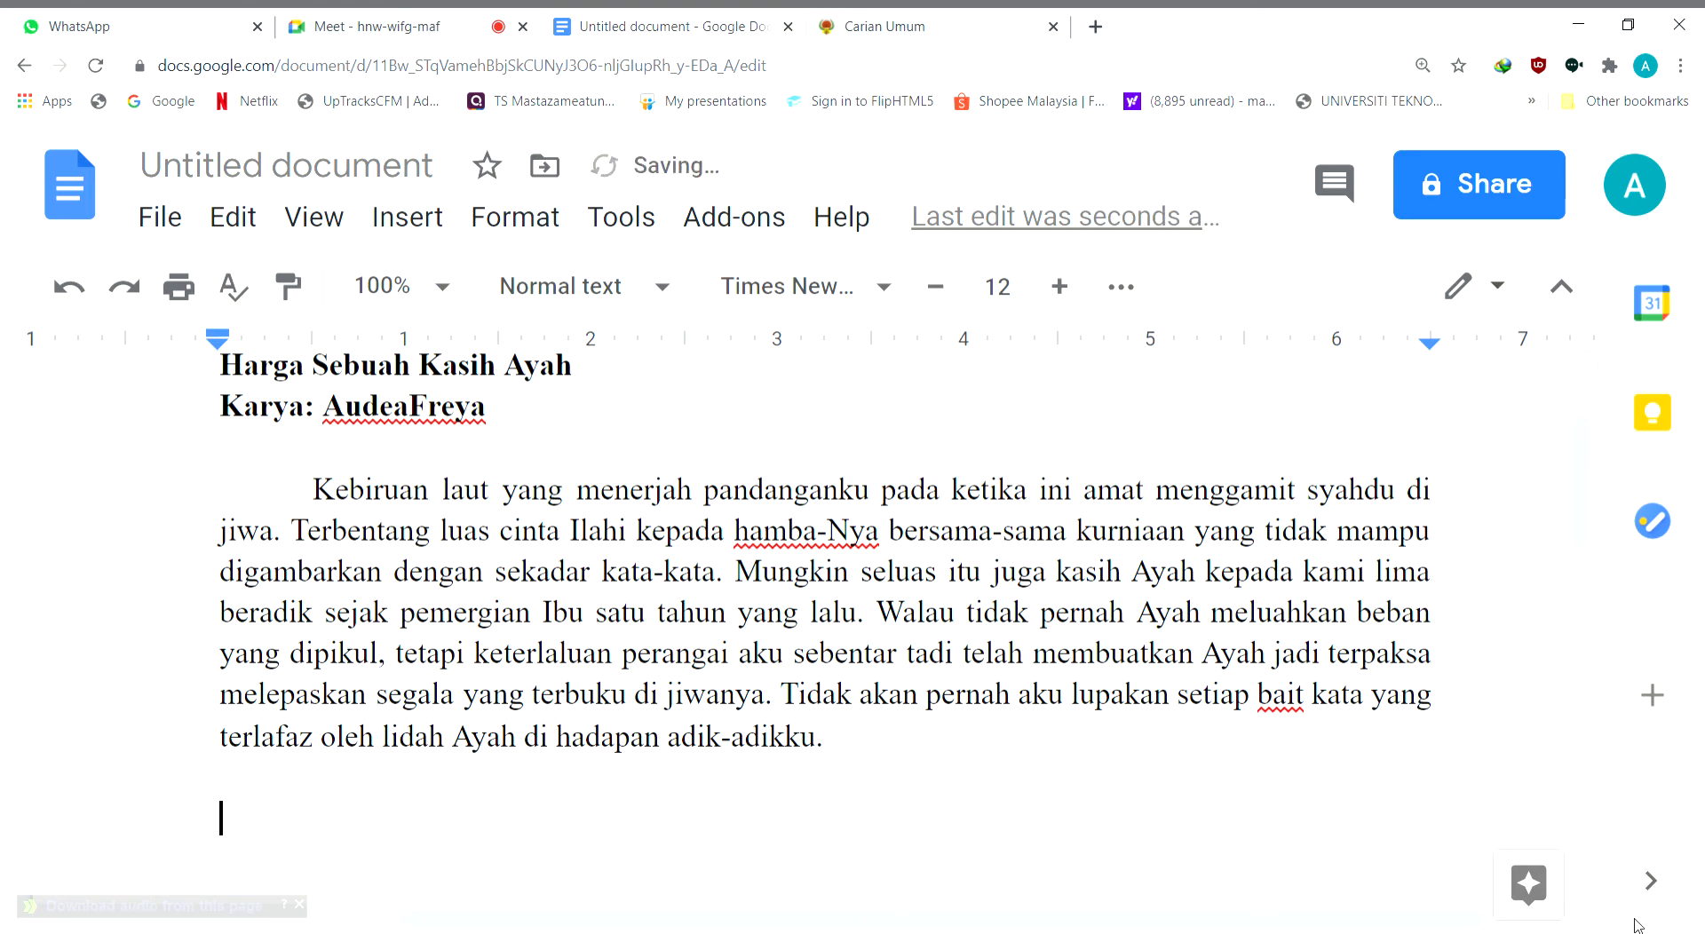
{"action": "type", "text": "-"}
{"action": "scroll", "coordinate": [1323, 647], "scroll_direction": "down", "scroll_amount": 3}
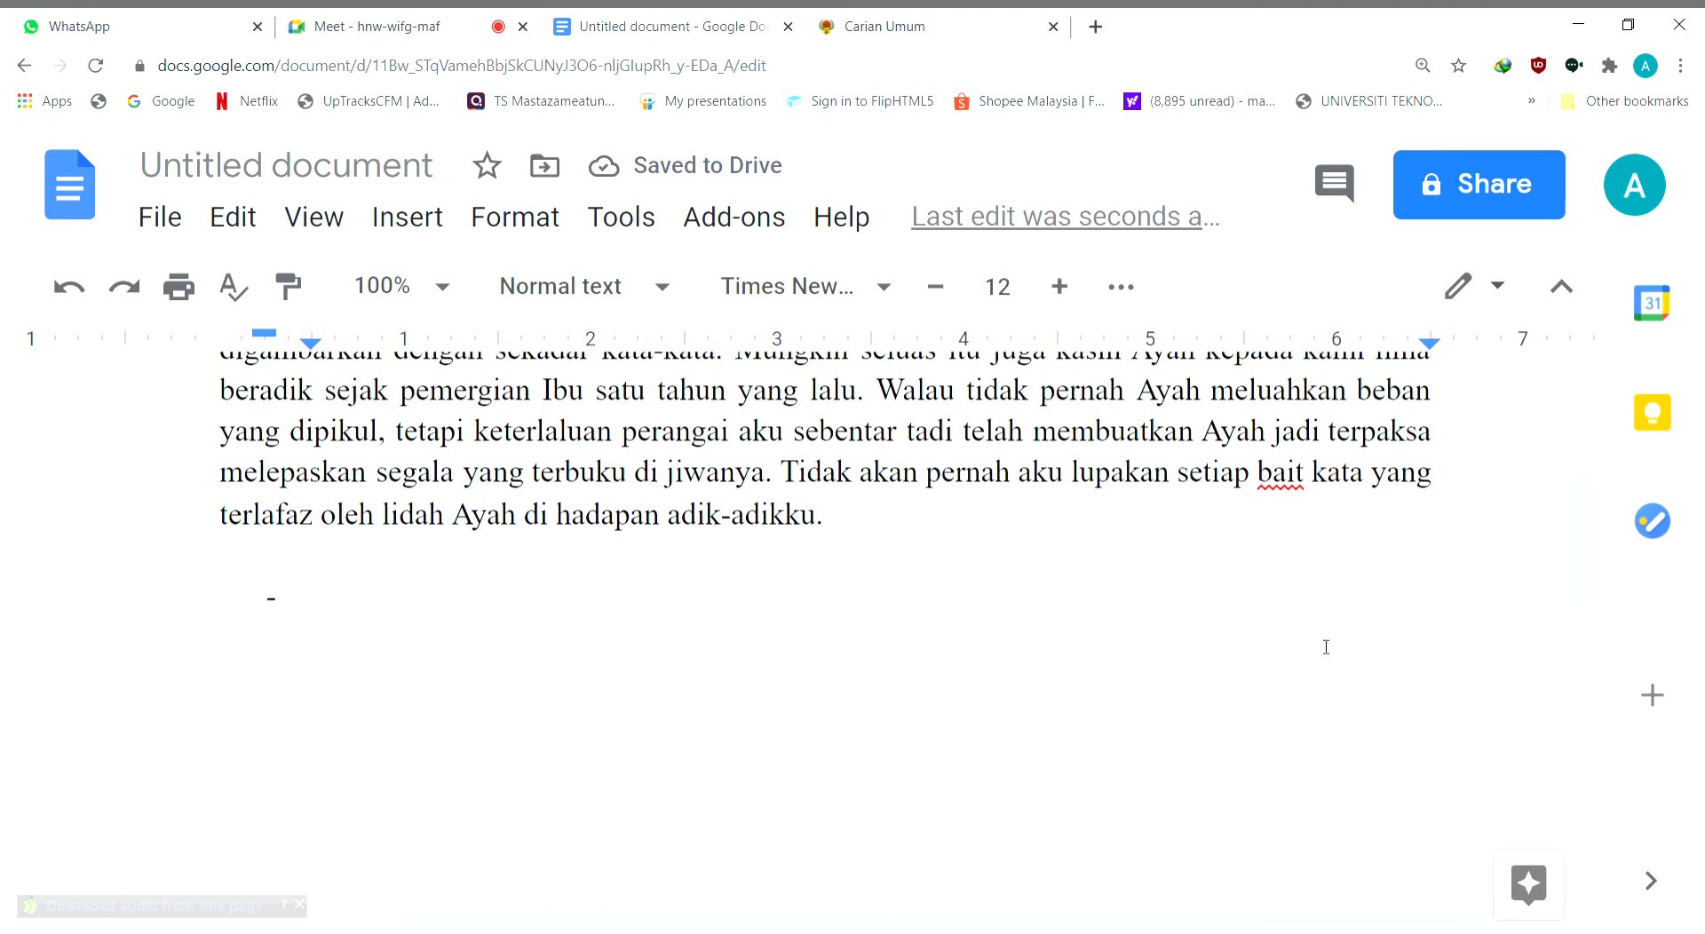
{"action": "type", "text": "pendek tetaio"}
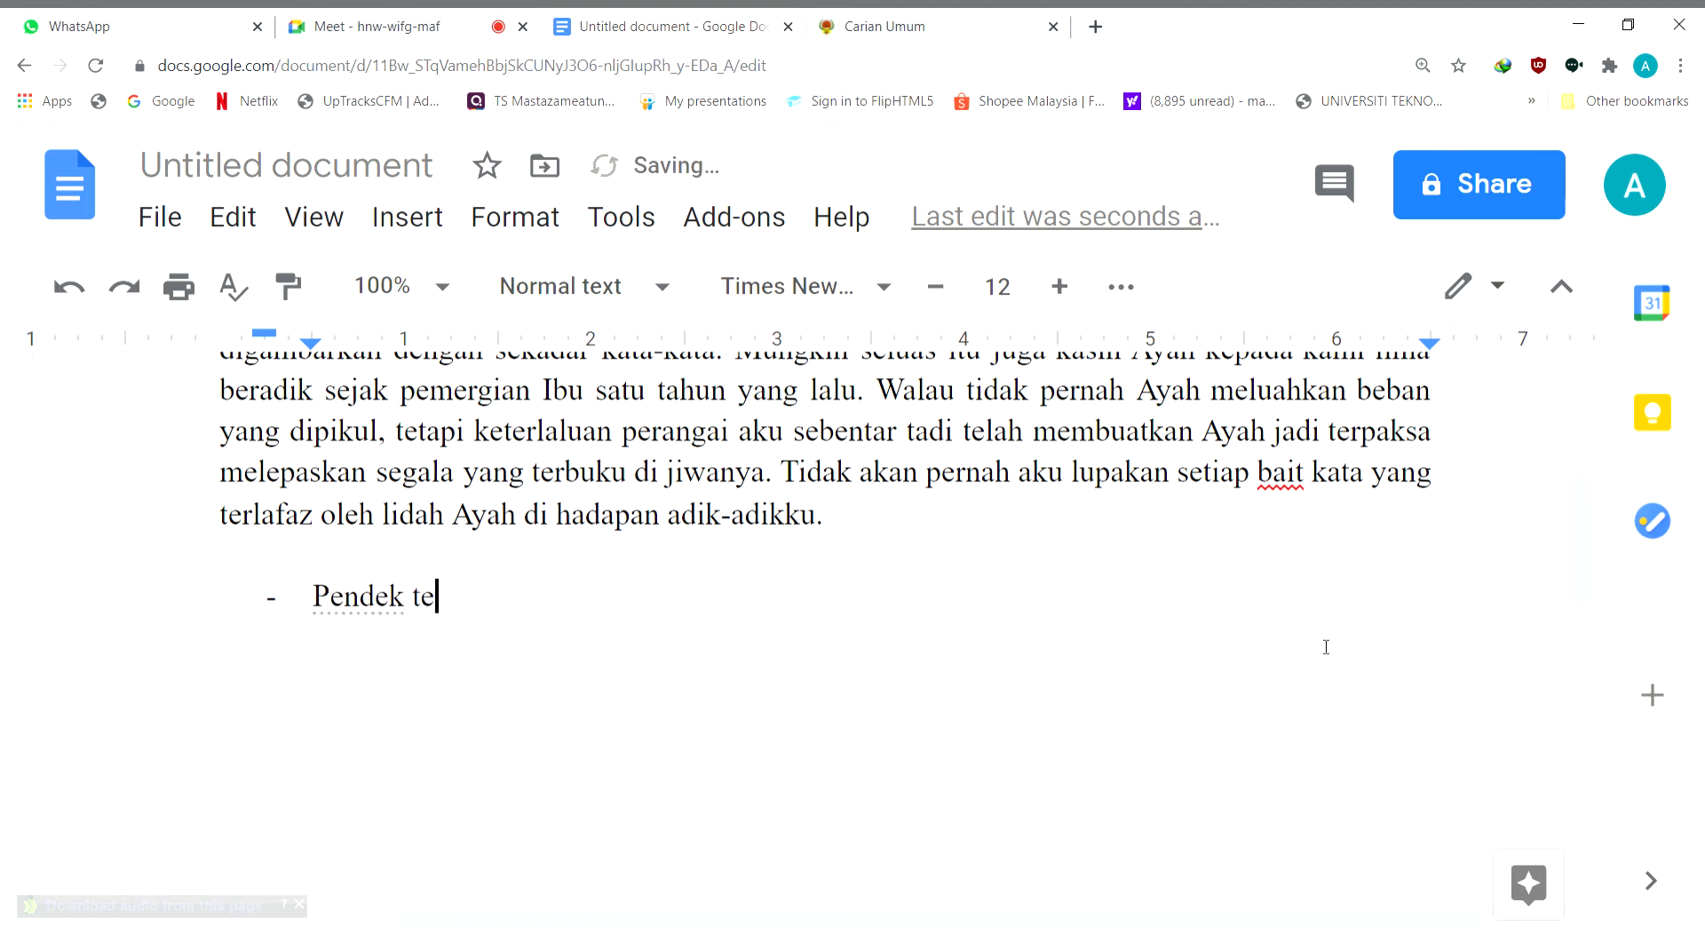
{"action": "key", "text": "BackSpace"}
{"action": "key", "text": "BackSpace"}
{"action": "type", "text": "o"}
{"action": "key", "text": "BackSpace"}
{"action": "type", "text": "pi mempunyai is"}
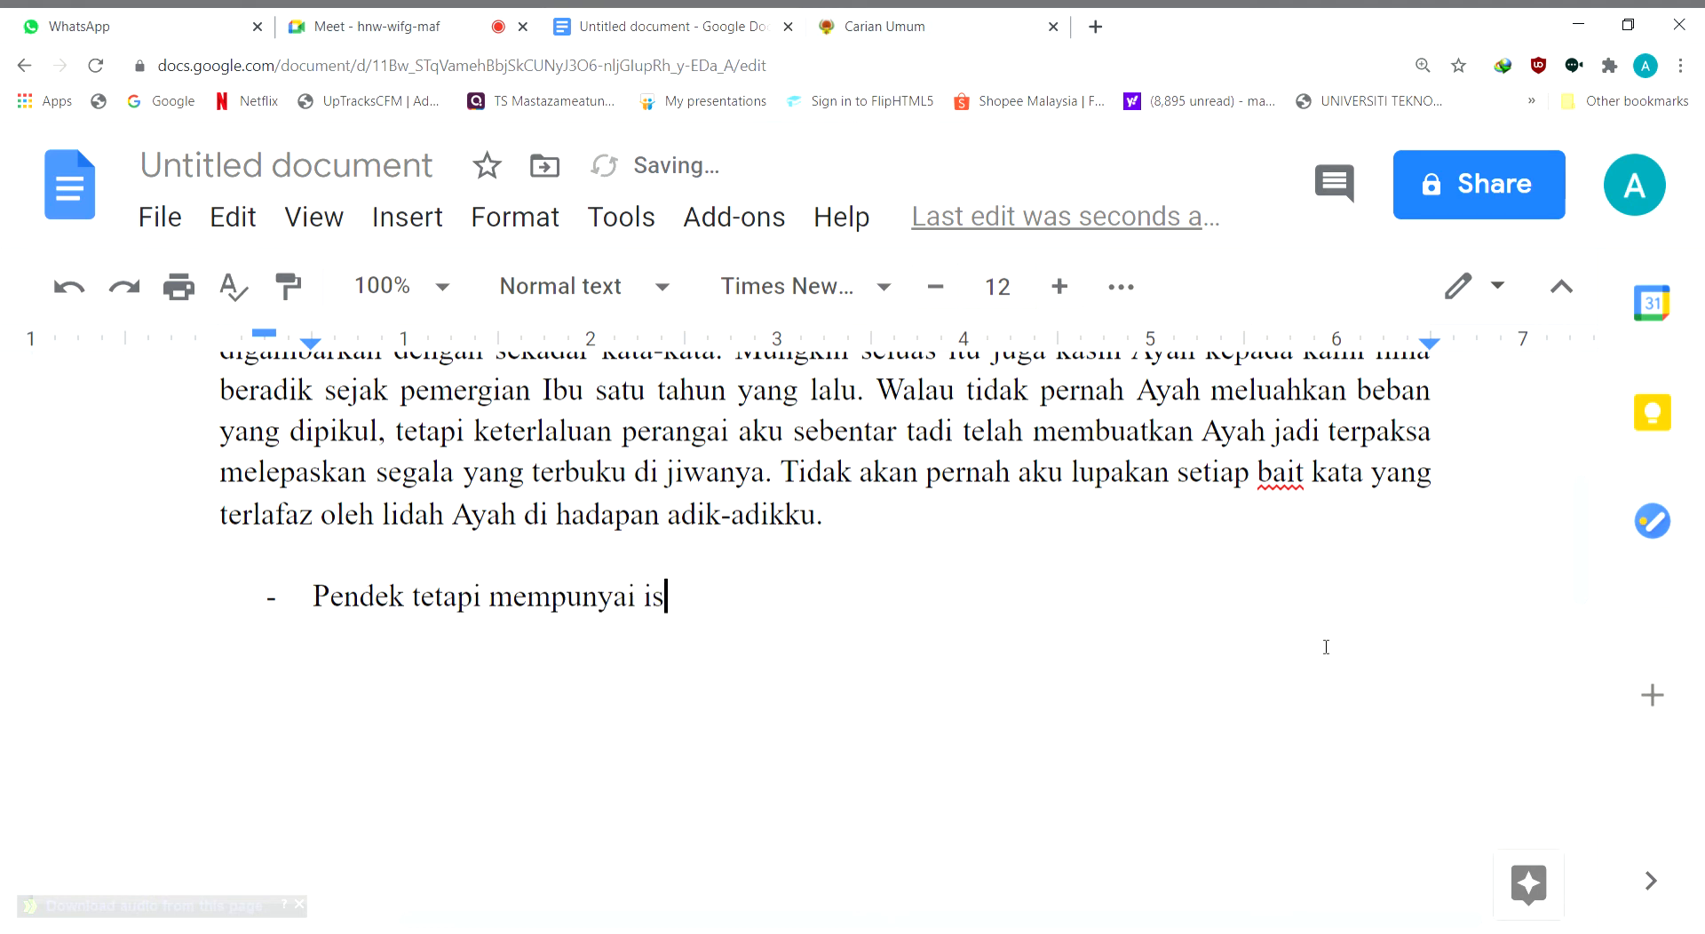
{"action": "type", "text": "i yang sangat lua"}
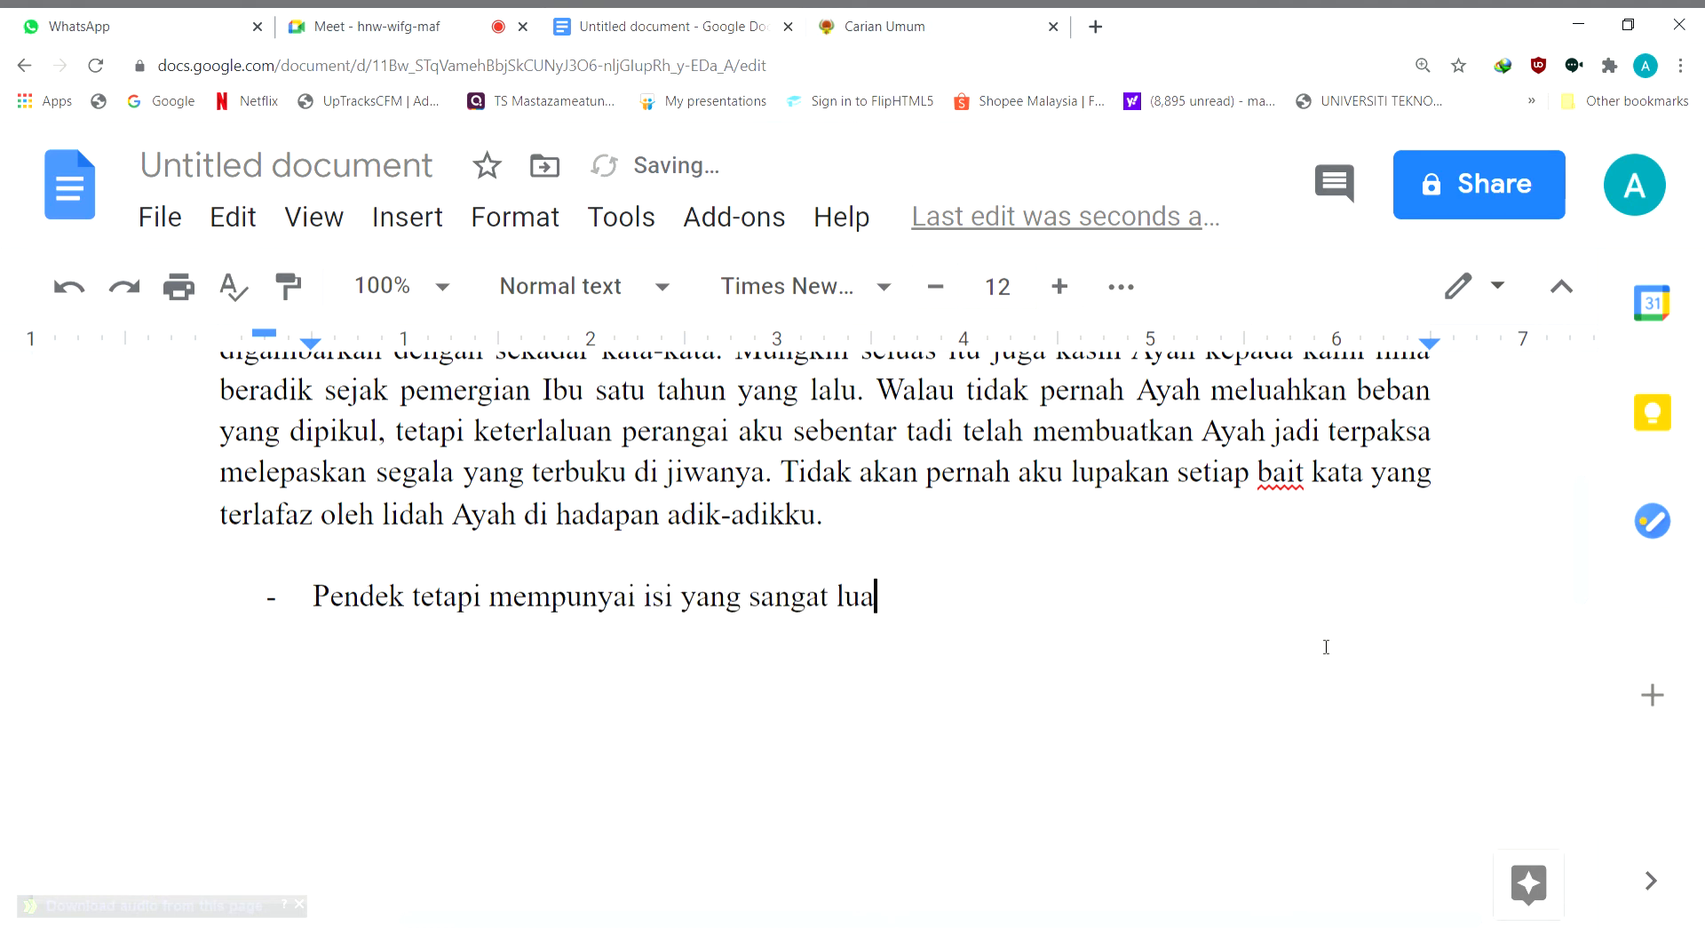
{"action": "type", "text": "s terhadap cerpen"}
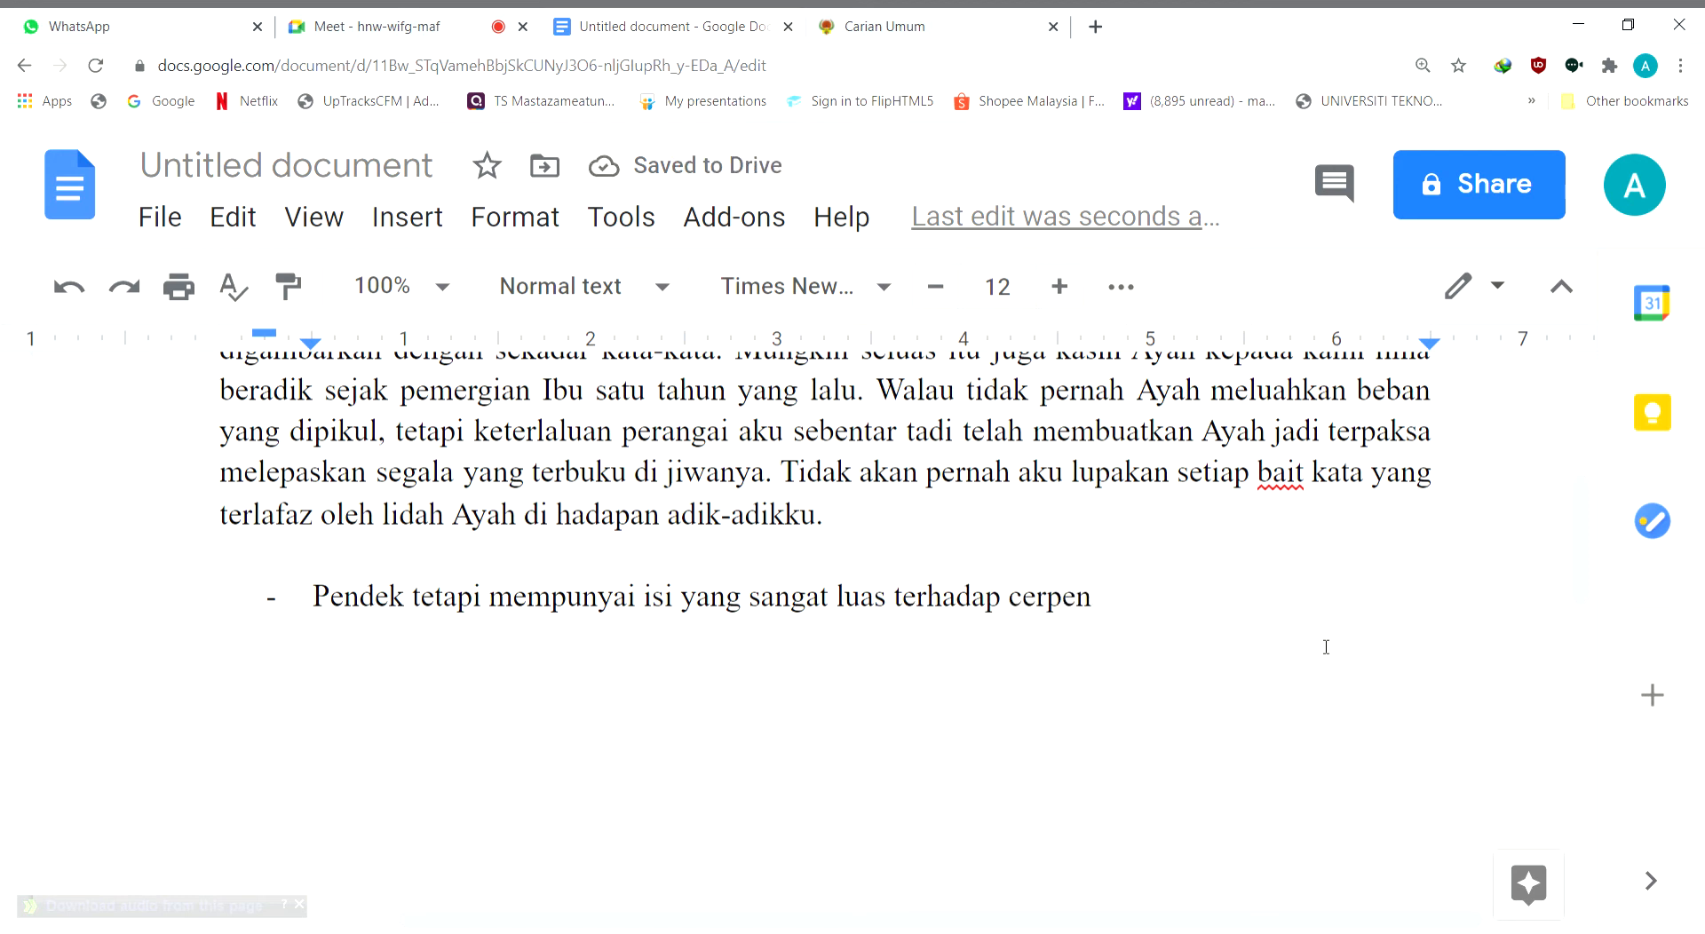
{"action": "type", "text": " (secara kes"}
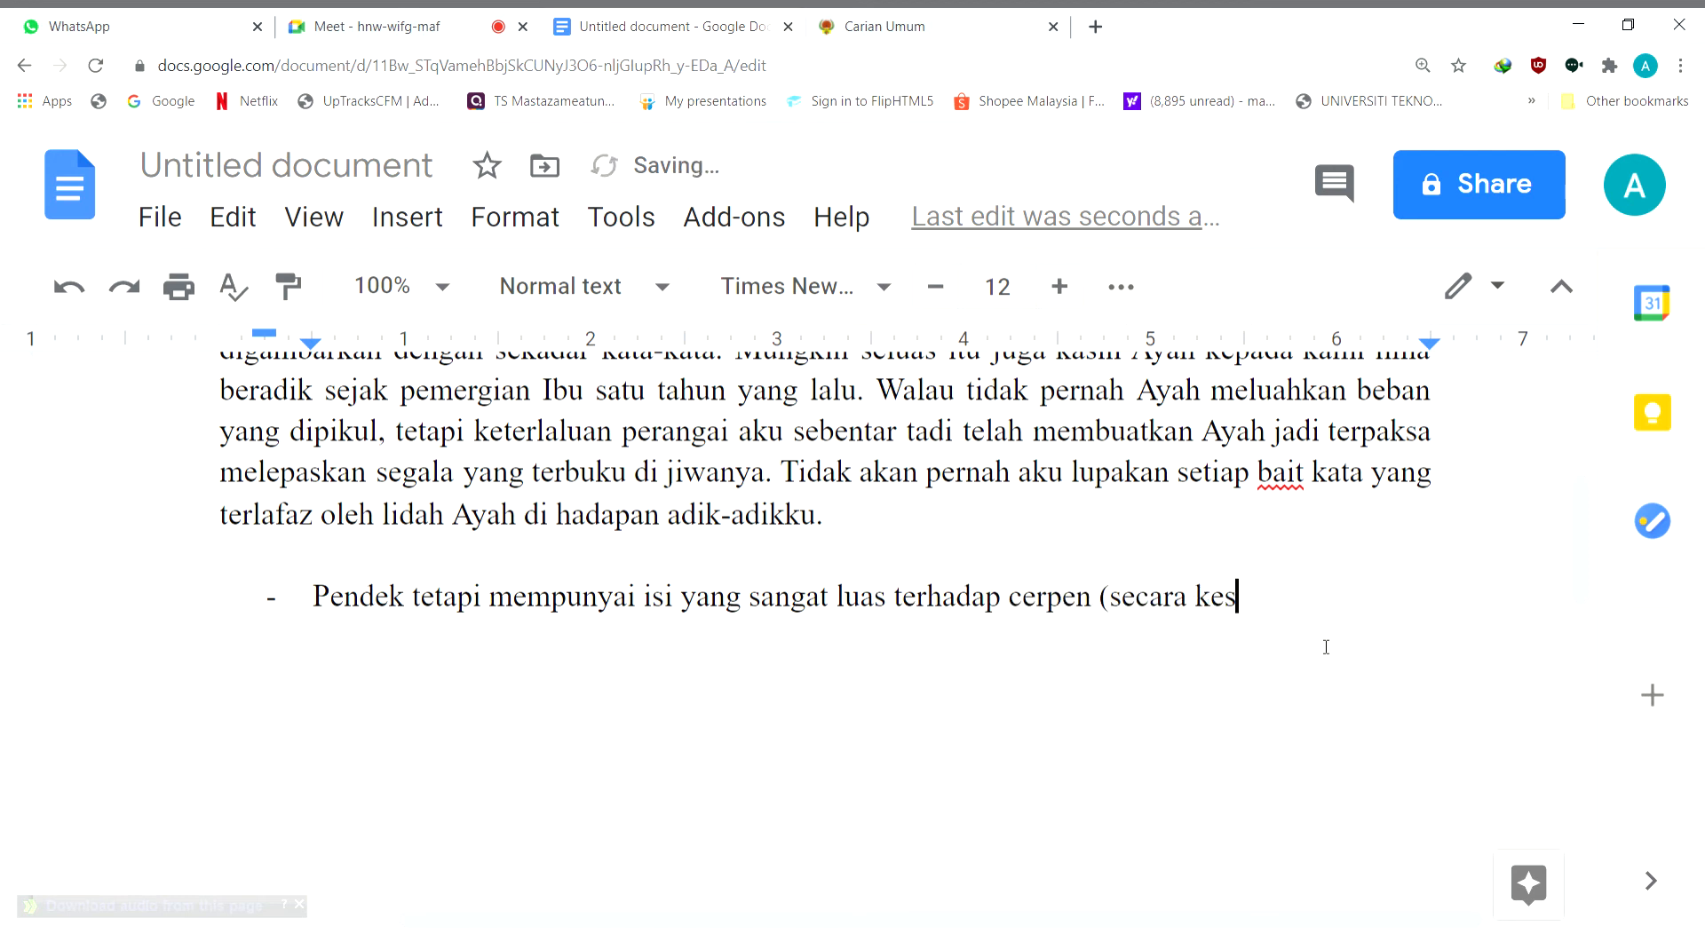
{"action": "type", "text": "eluruhan)"}
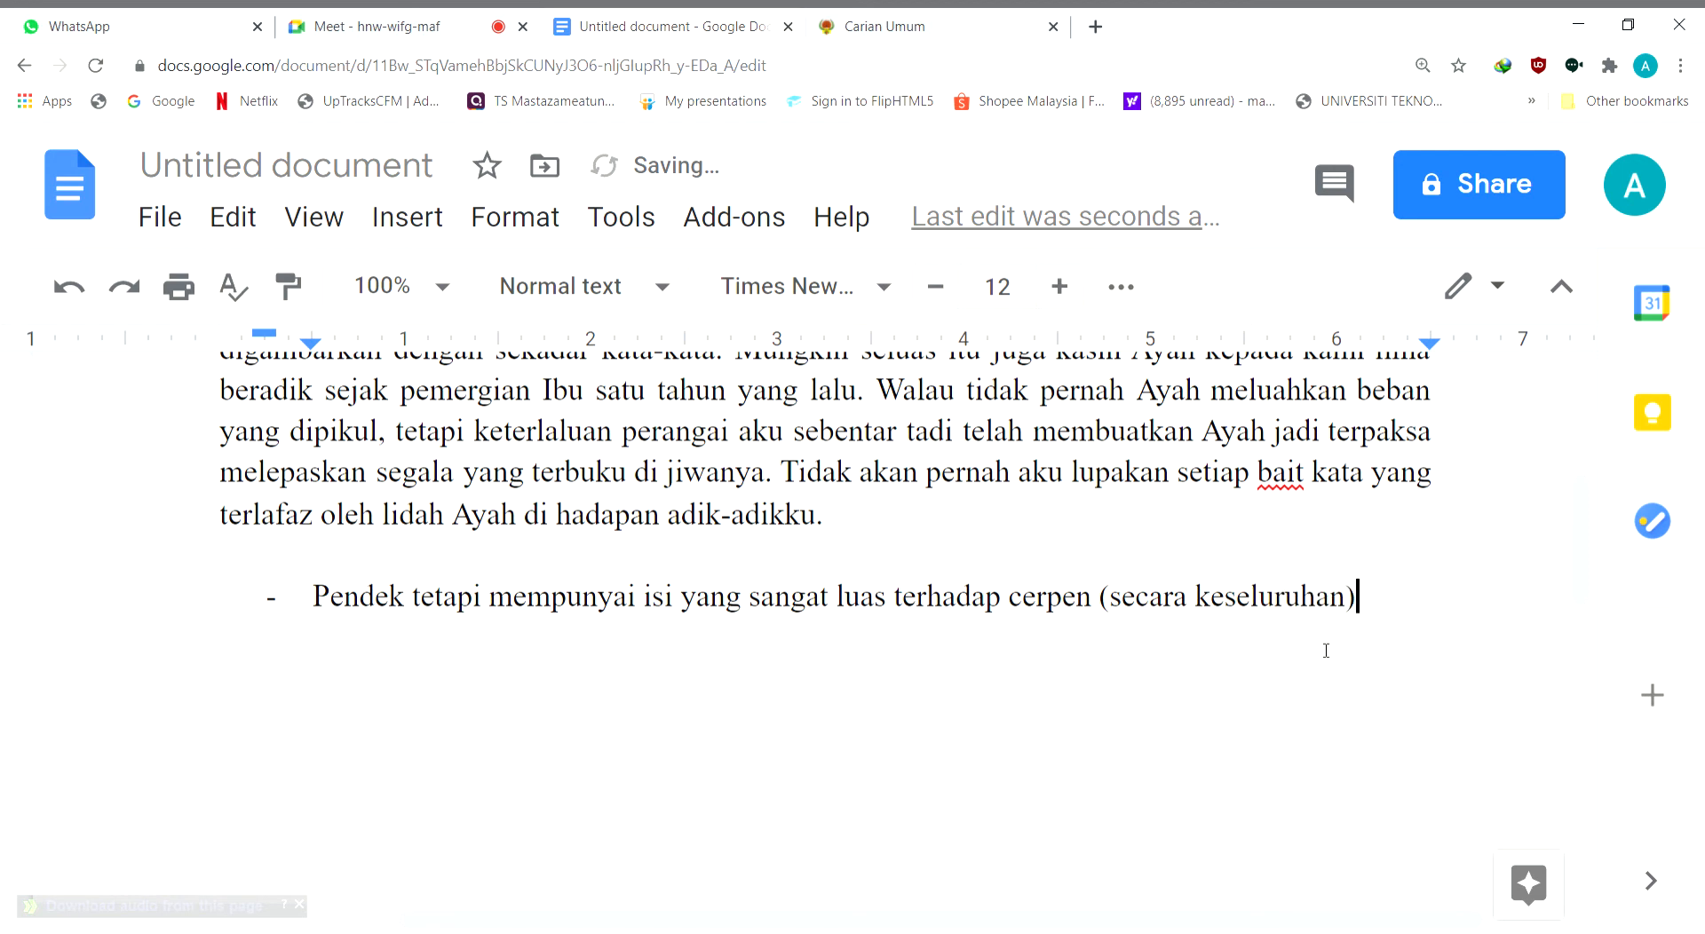
Add a second point to the dashed list reading "Pengenalan kepada cerpen - situasi, watak"
{"action": "key", "text": "Return"}
{"action": "type", "text": "pengenalan kep"}
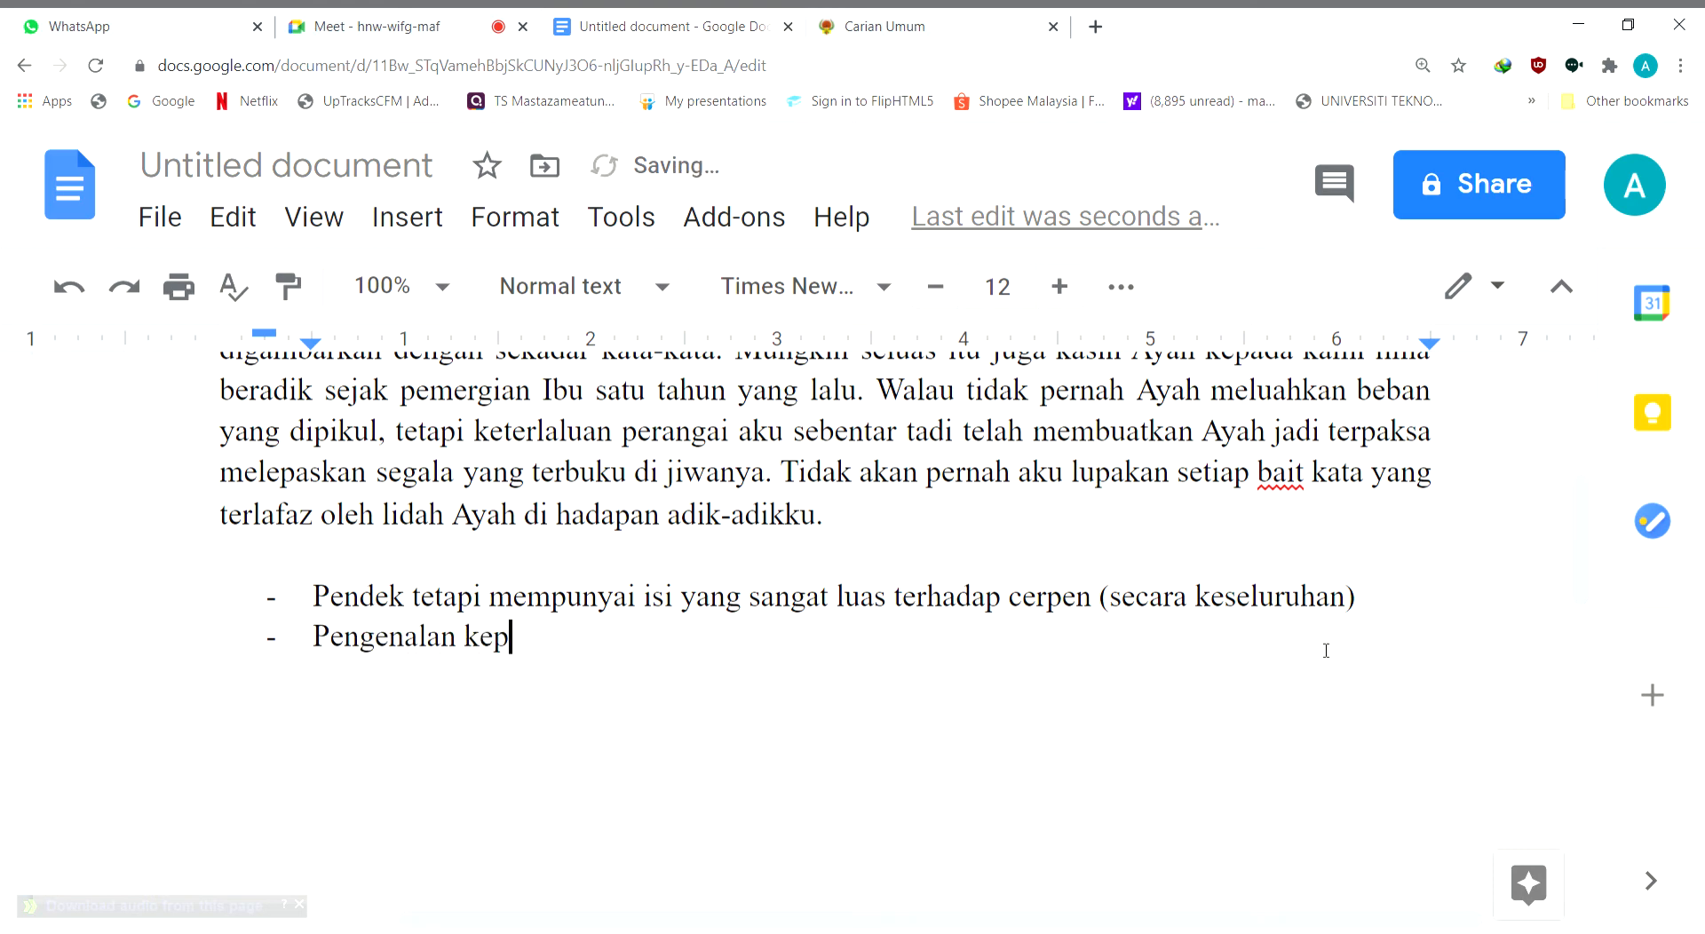
{"action": "type", "text": "ada cerpen "}
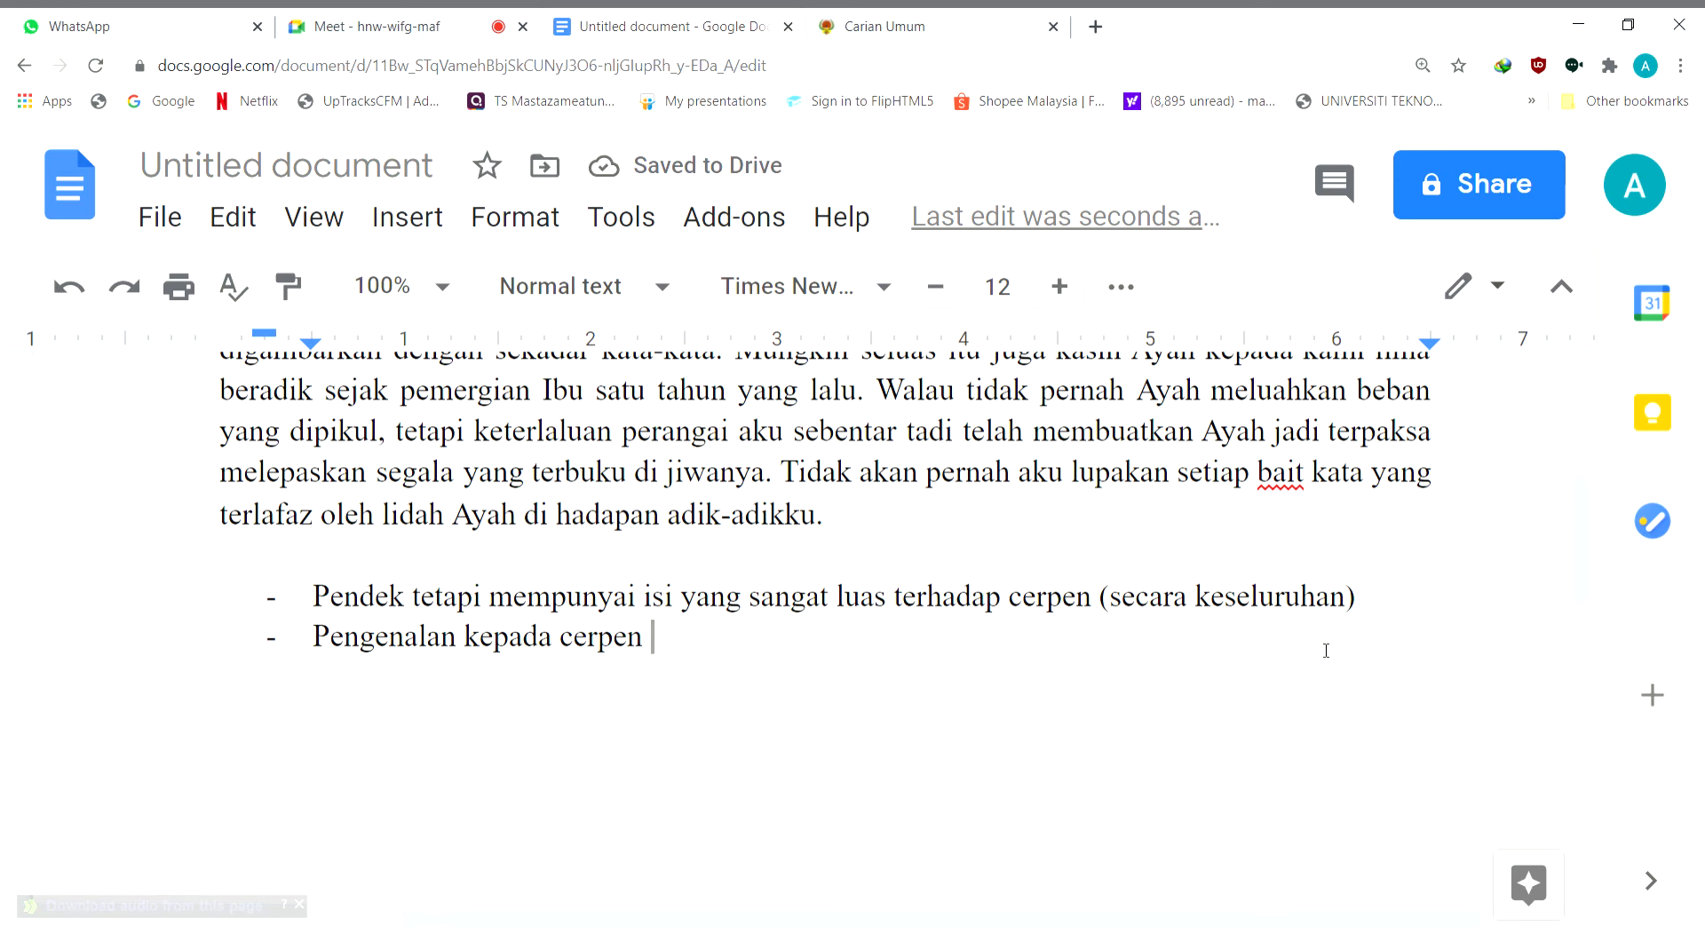
{"action": "type", "text": "- situasi,"}
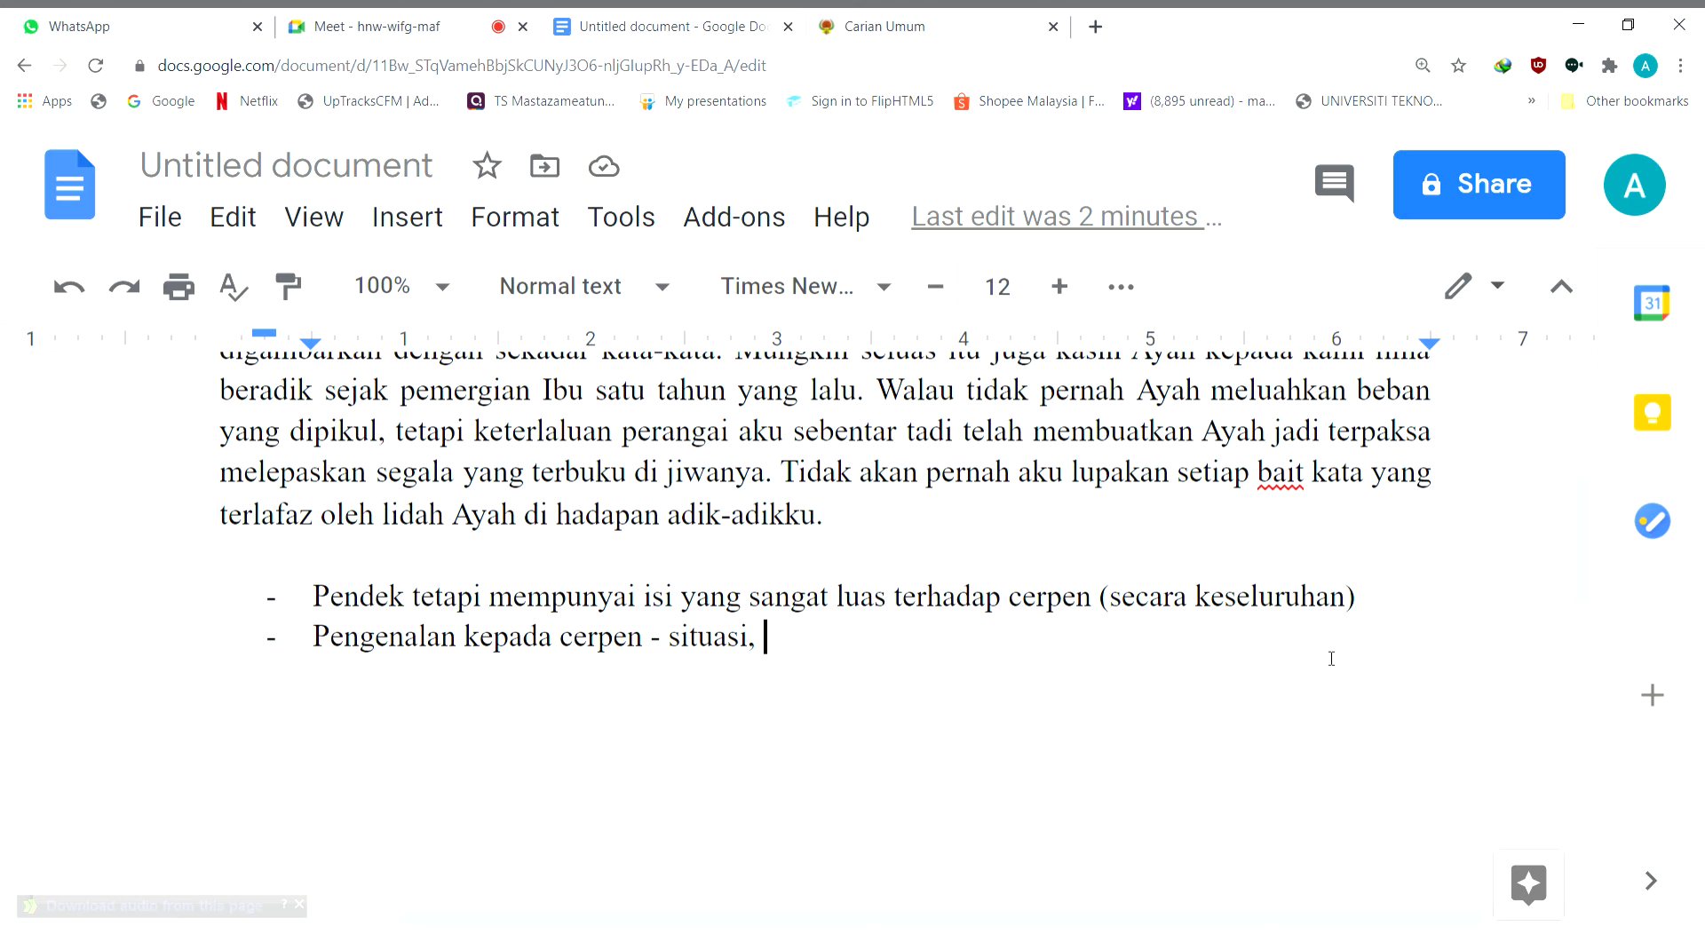
{"action": "type", "text": "watak"}
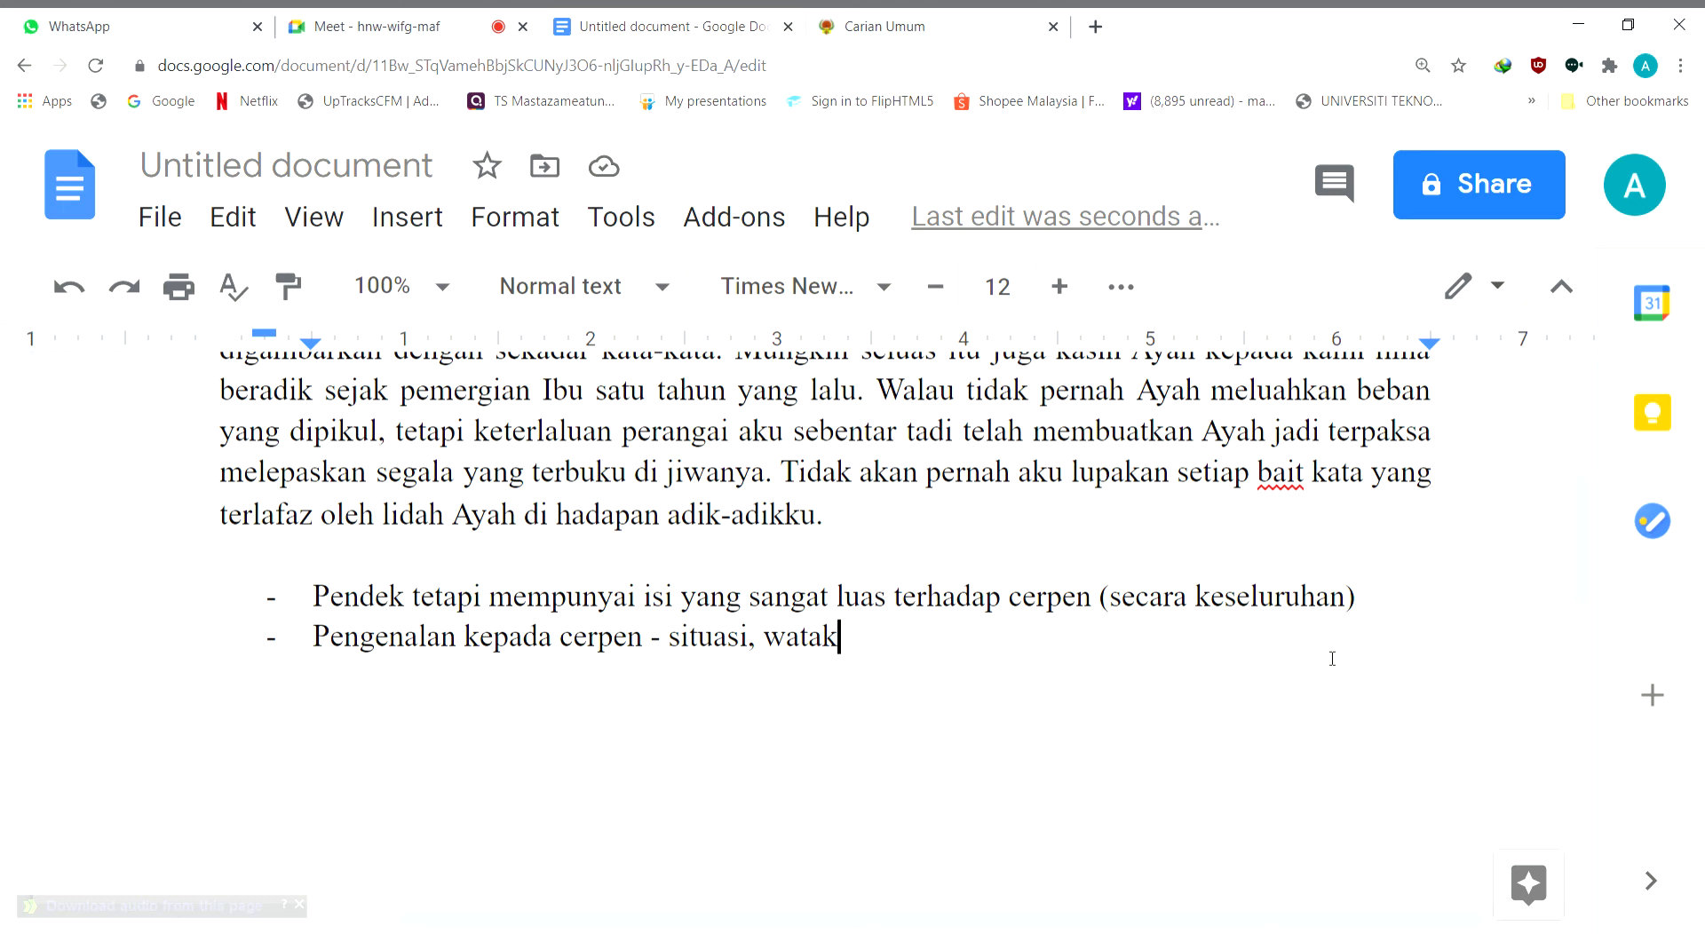
Look over the story and its notes, check on the Google Meet call and return to the Google Docs document
{"action": "scroll", "coordinate": [1241, 681], "scroll_direction": "up", "scroll_amount": 4}
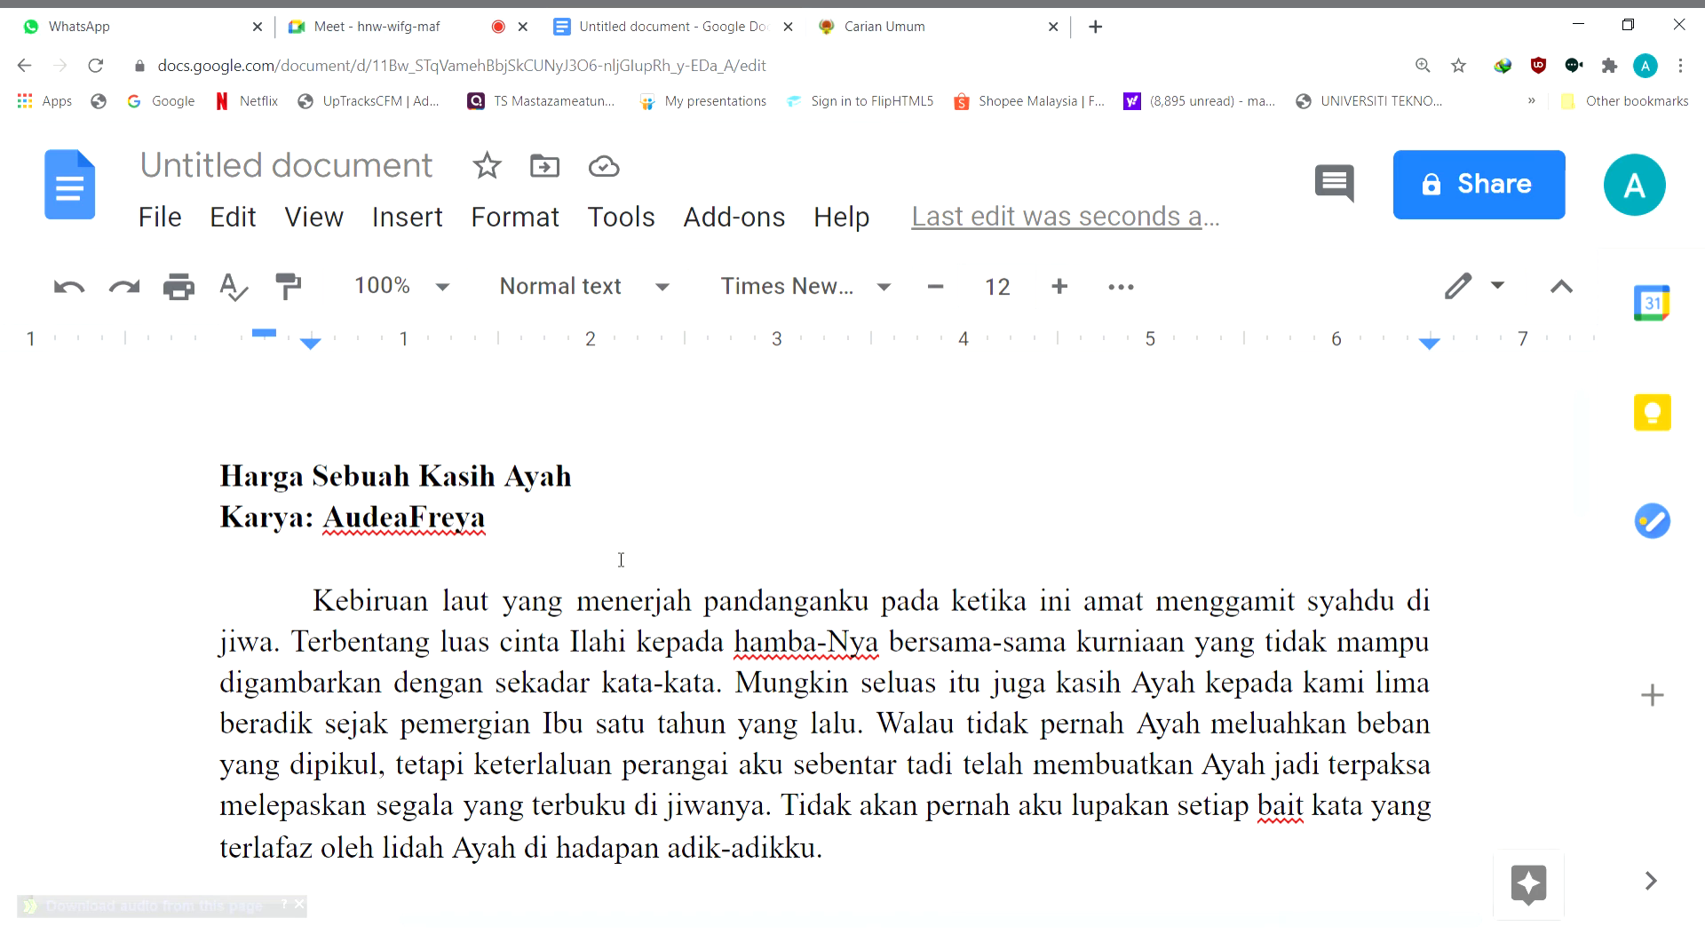
{"action": "scroll", "coordinate": [381, 504], "scroll_direction": "down", "scroll_amount": 4}
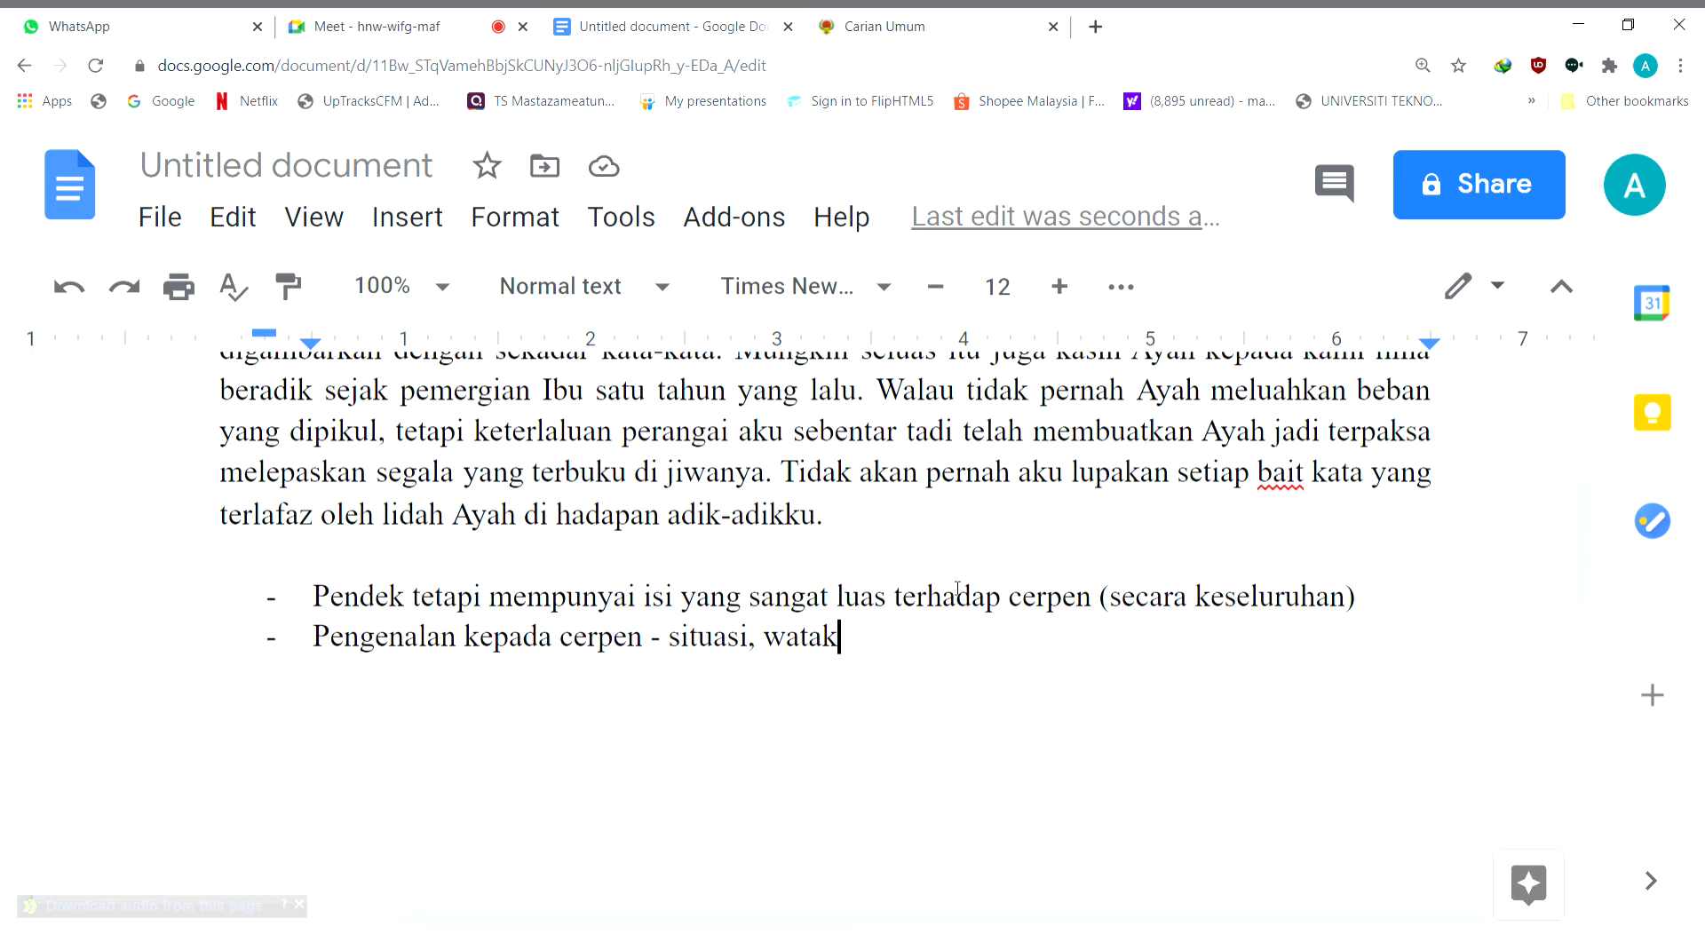
{"action": "scroll", "coordinate": [1039, 791], "scroll_direction": "up", "scroll_amount": 1}
{"action": "scroll", "coordinate": [1040, 791], "scroll_direction": "up", "scroll_amount": 1}
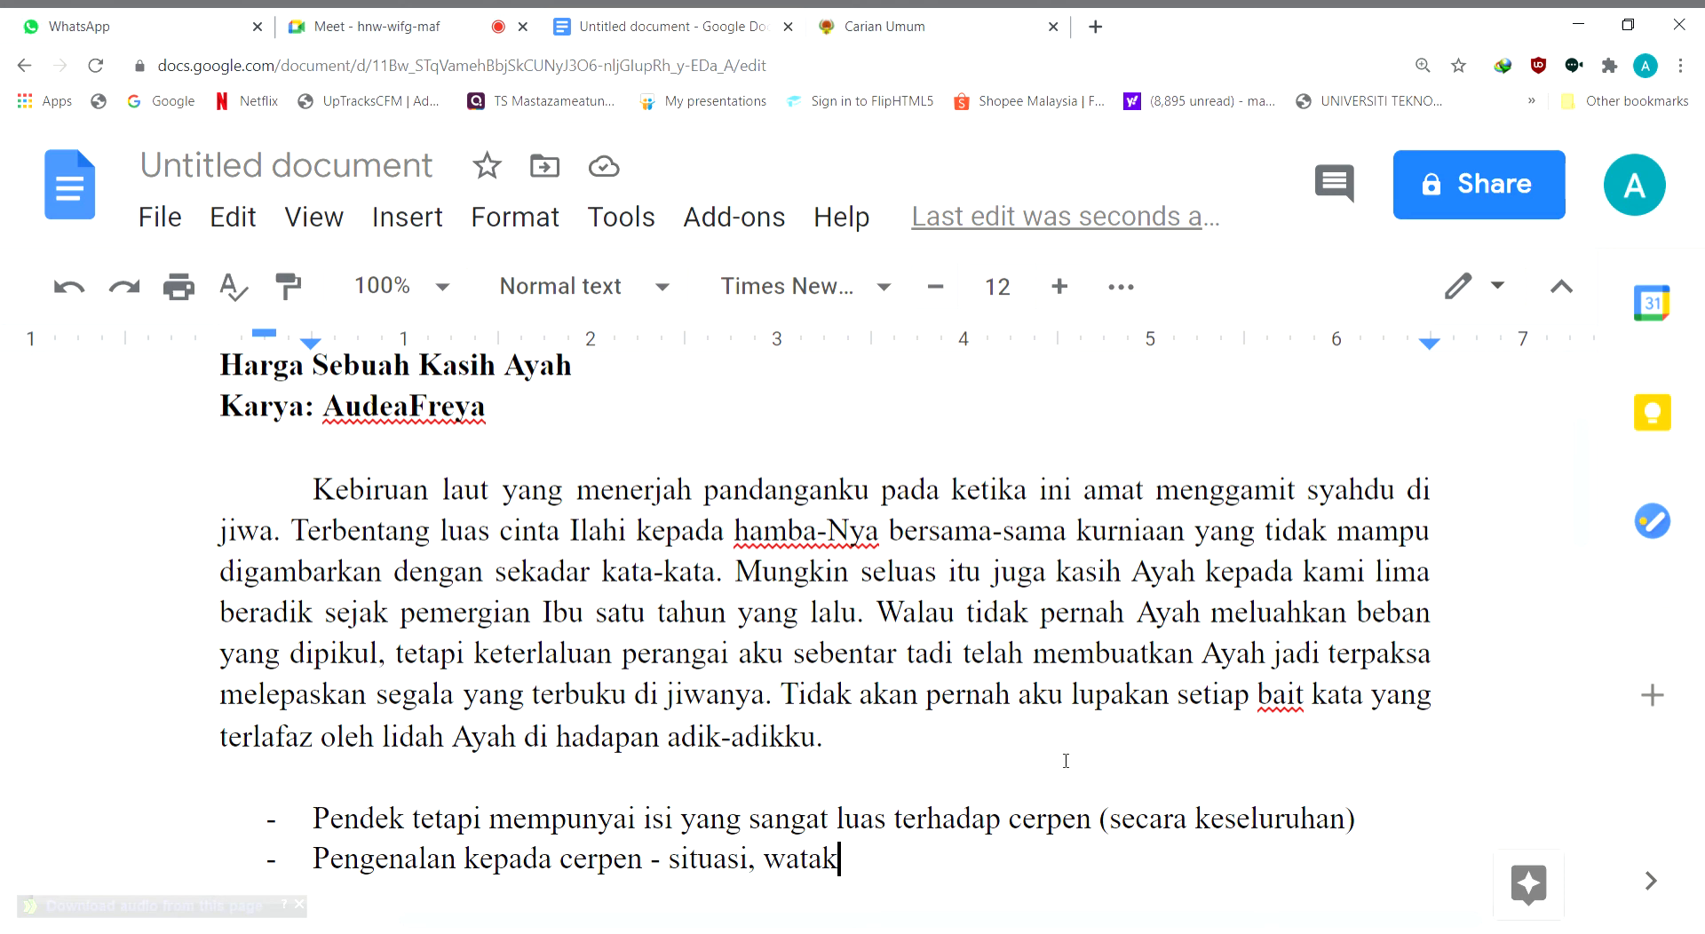
{"action": "left_click", "coordinate": [412, 36]}
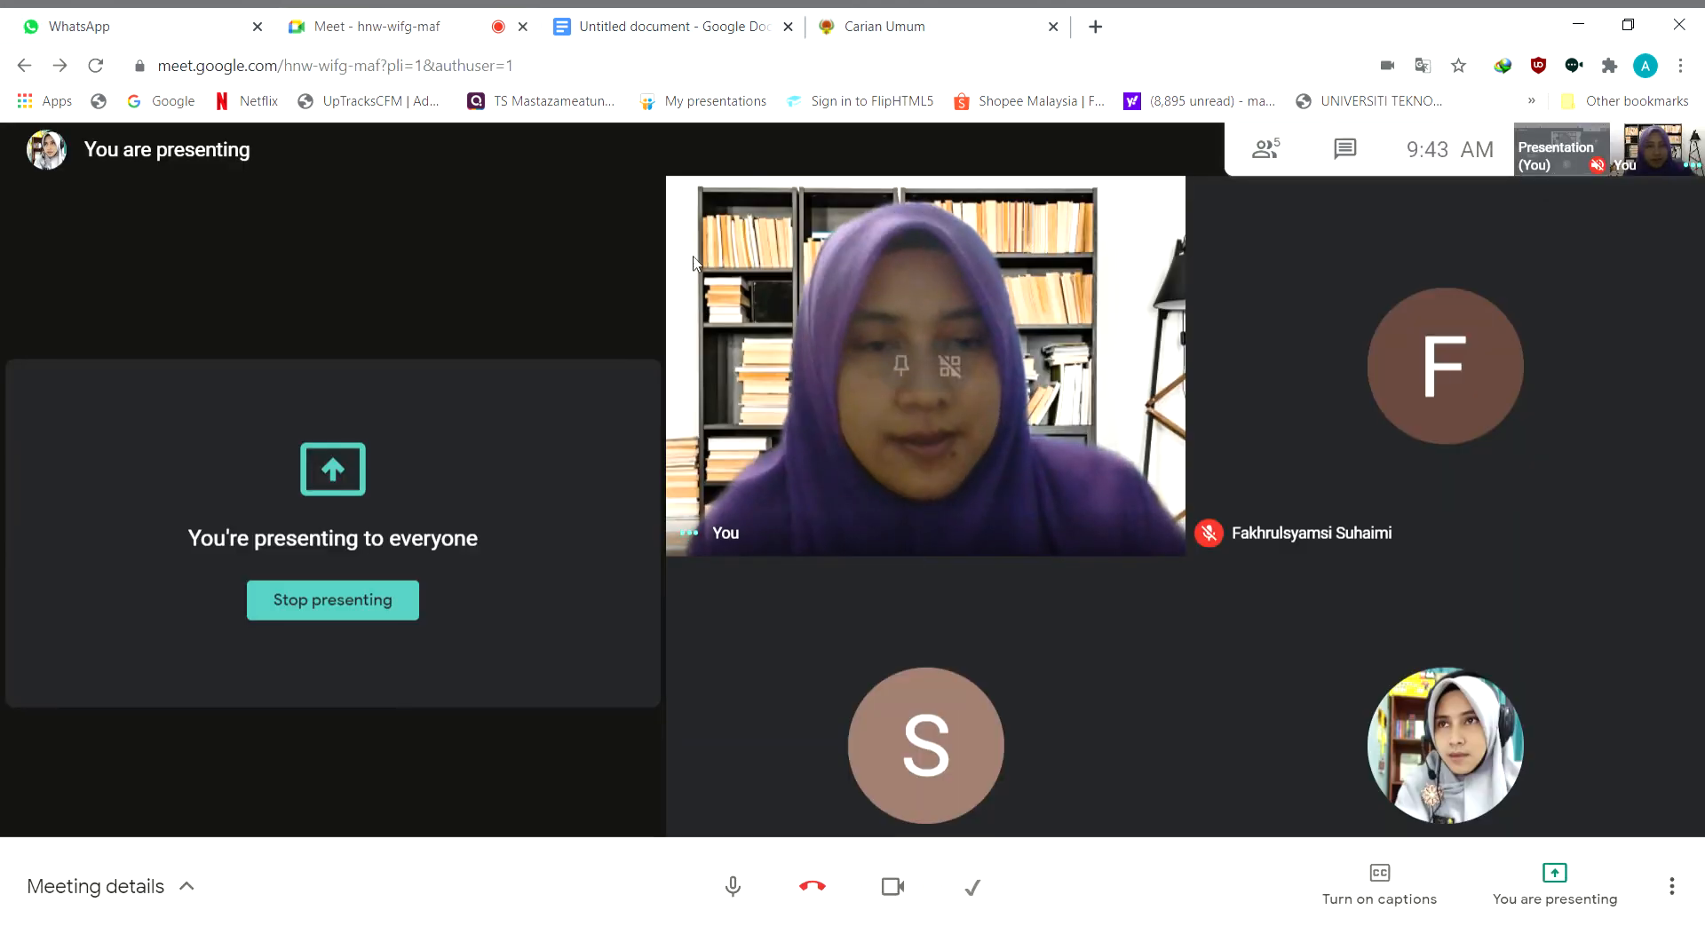
{"action": "left_click", "coordinate": [668, 30]}
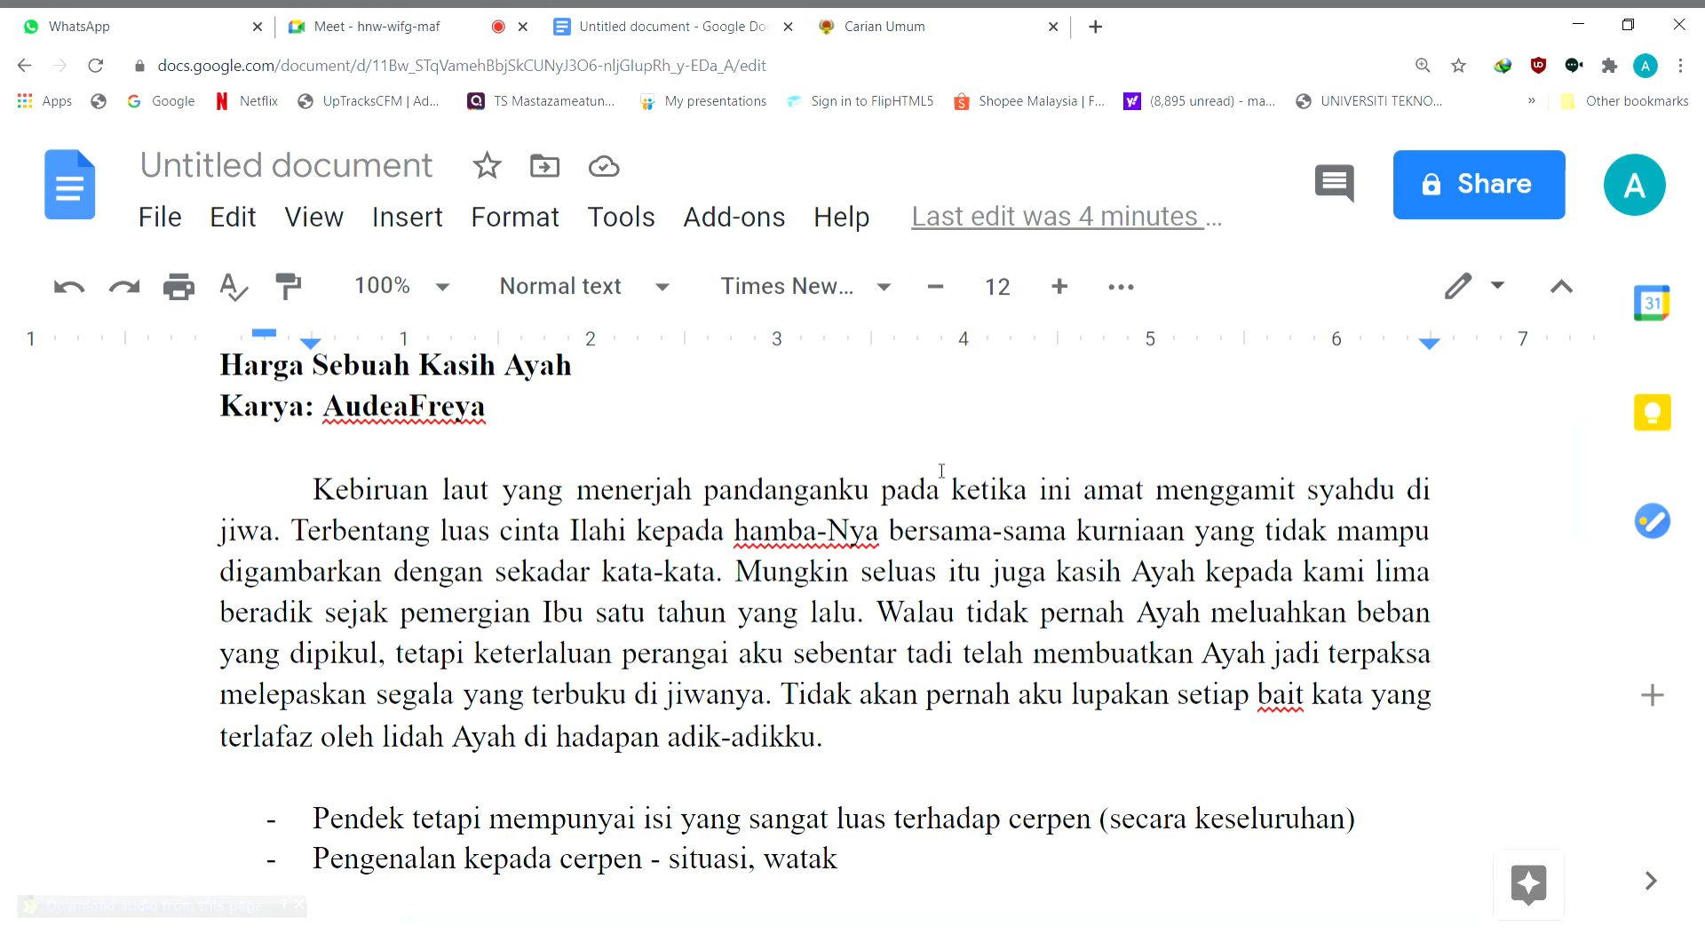
Extend the second list point after "watak" with ", plot, garis masa"
{"action": "type", "text": ", plot"}
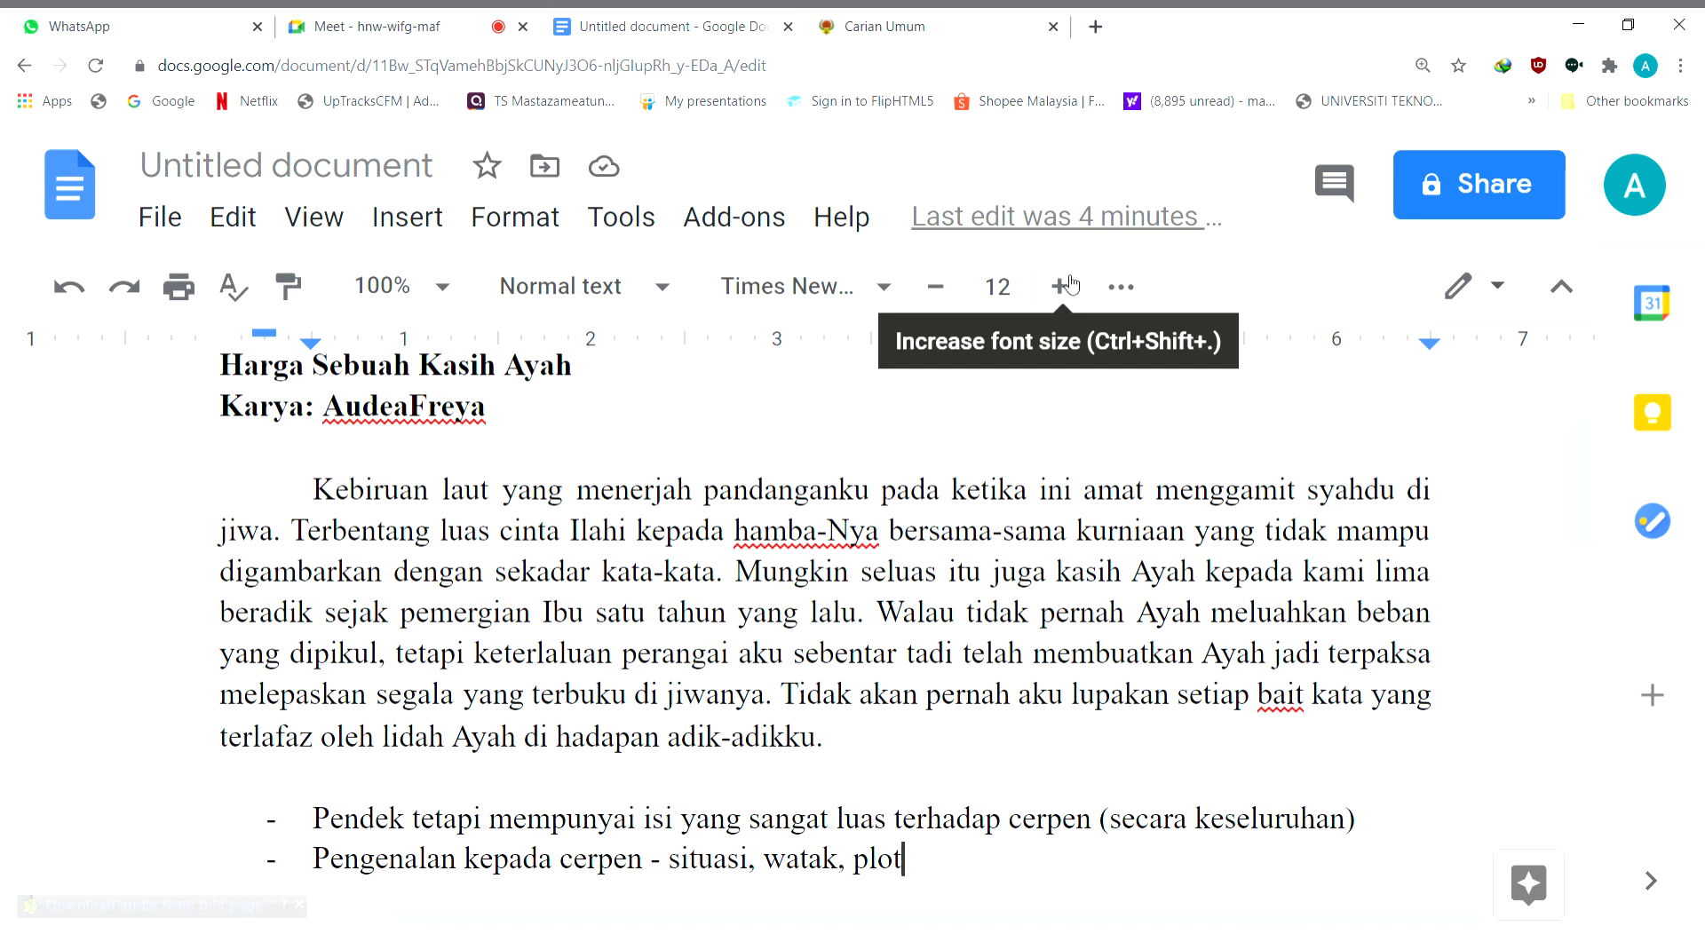
{"action": "type", "text": ", garis masa"}
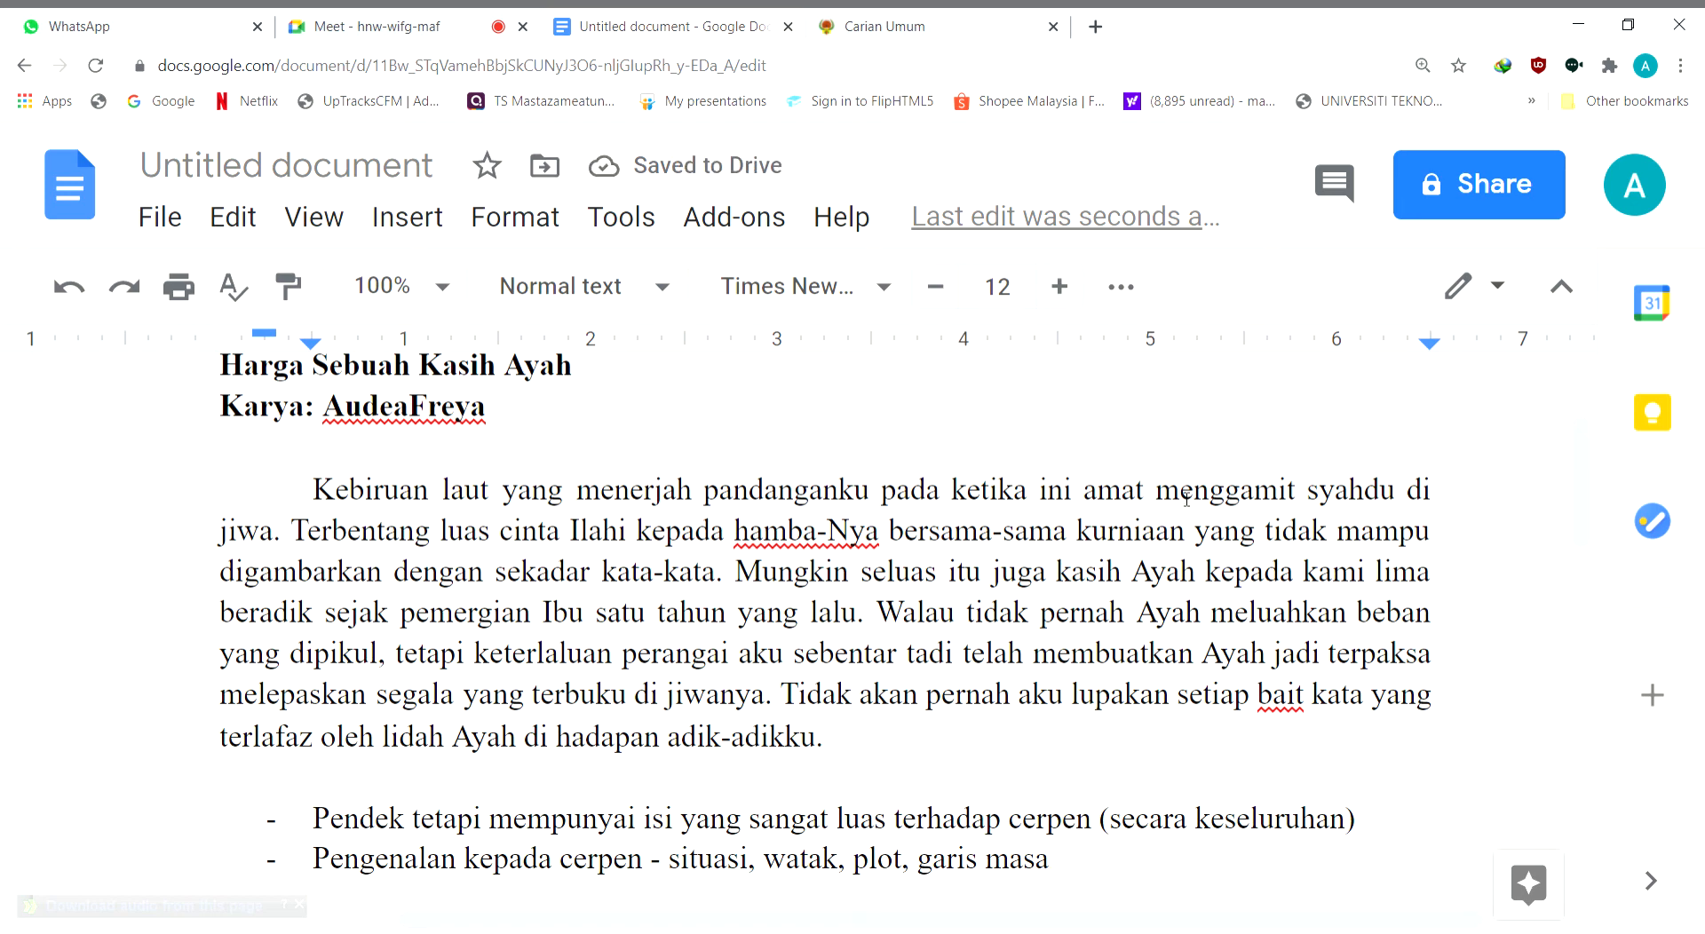
Add the bracketed note "(langsung/ tidak langsung)" after "garis masa" in the second list point
{"action": "left_click_drag", "start_coordinate": [1576, 471], "coordinate": [1578, 498]}
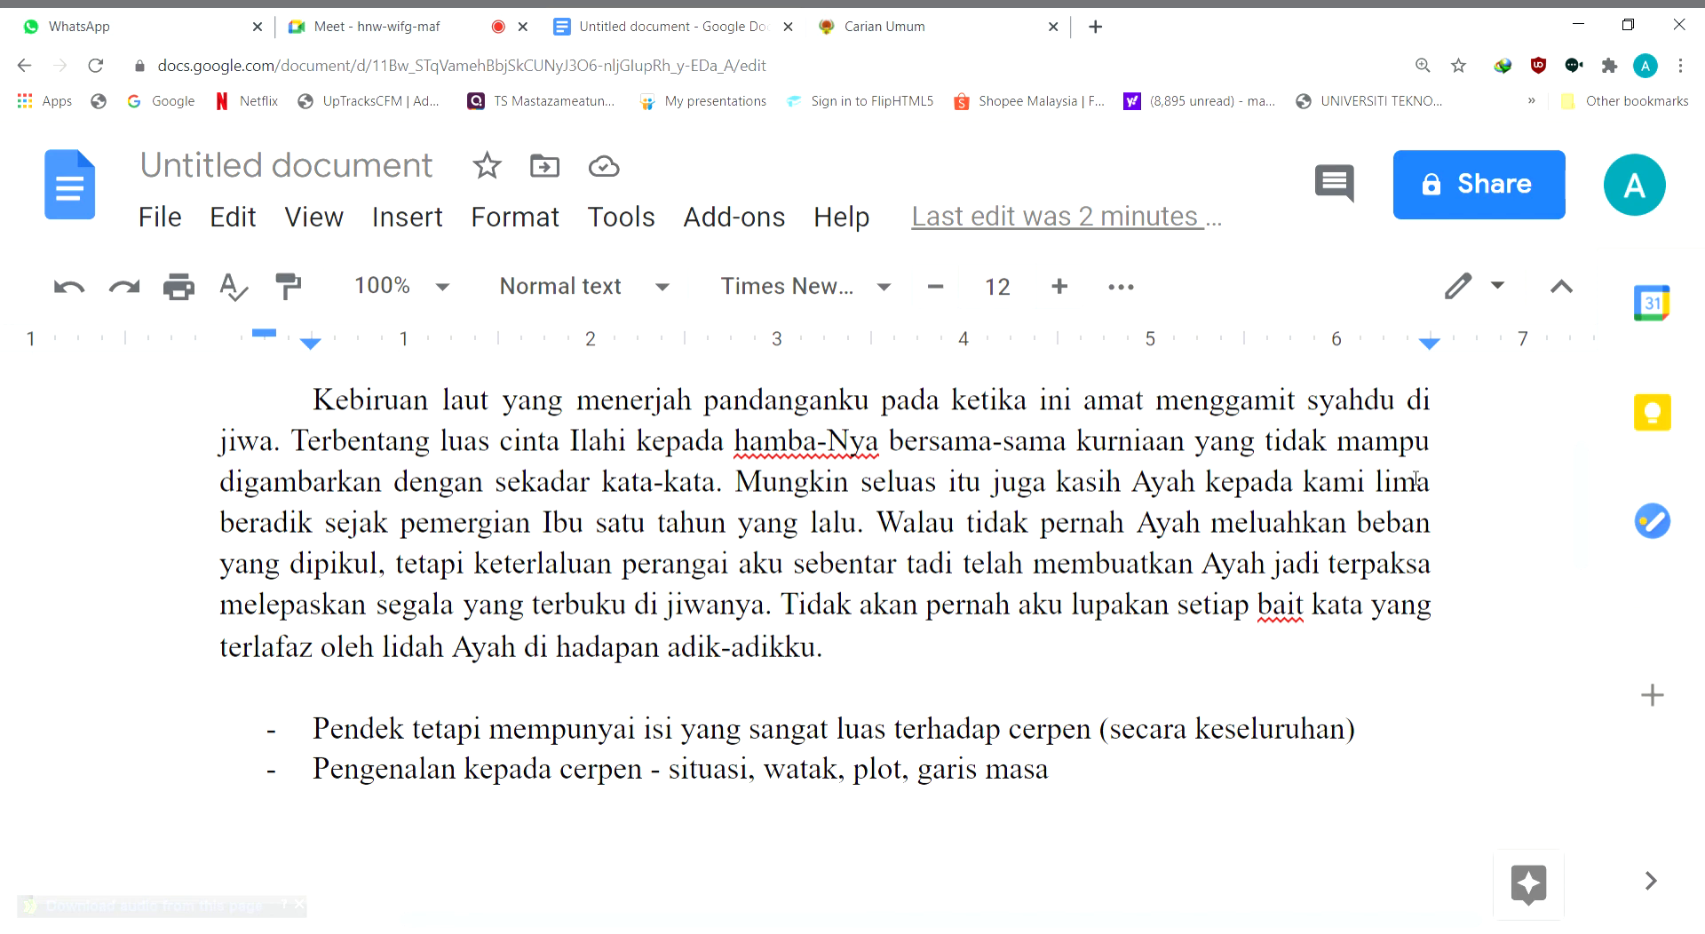
{"action": "type", "text": "("}
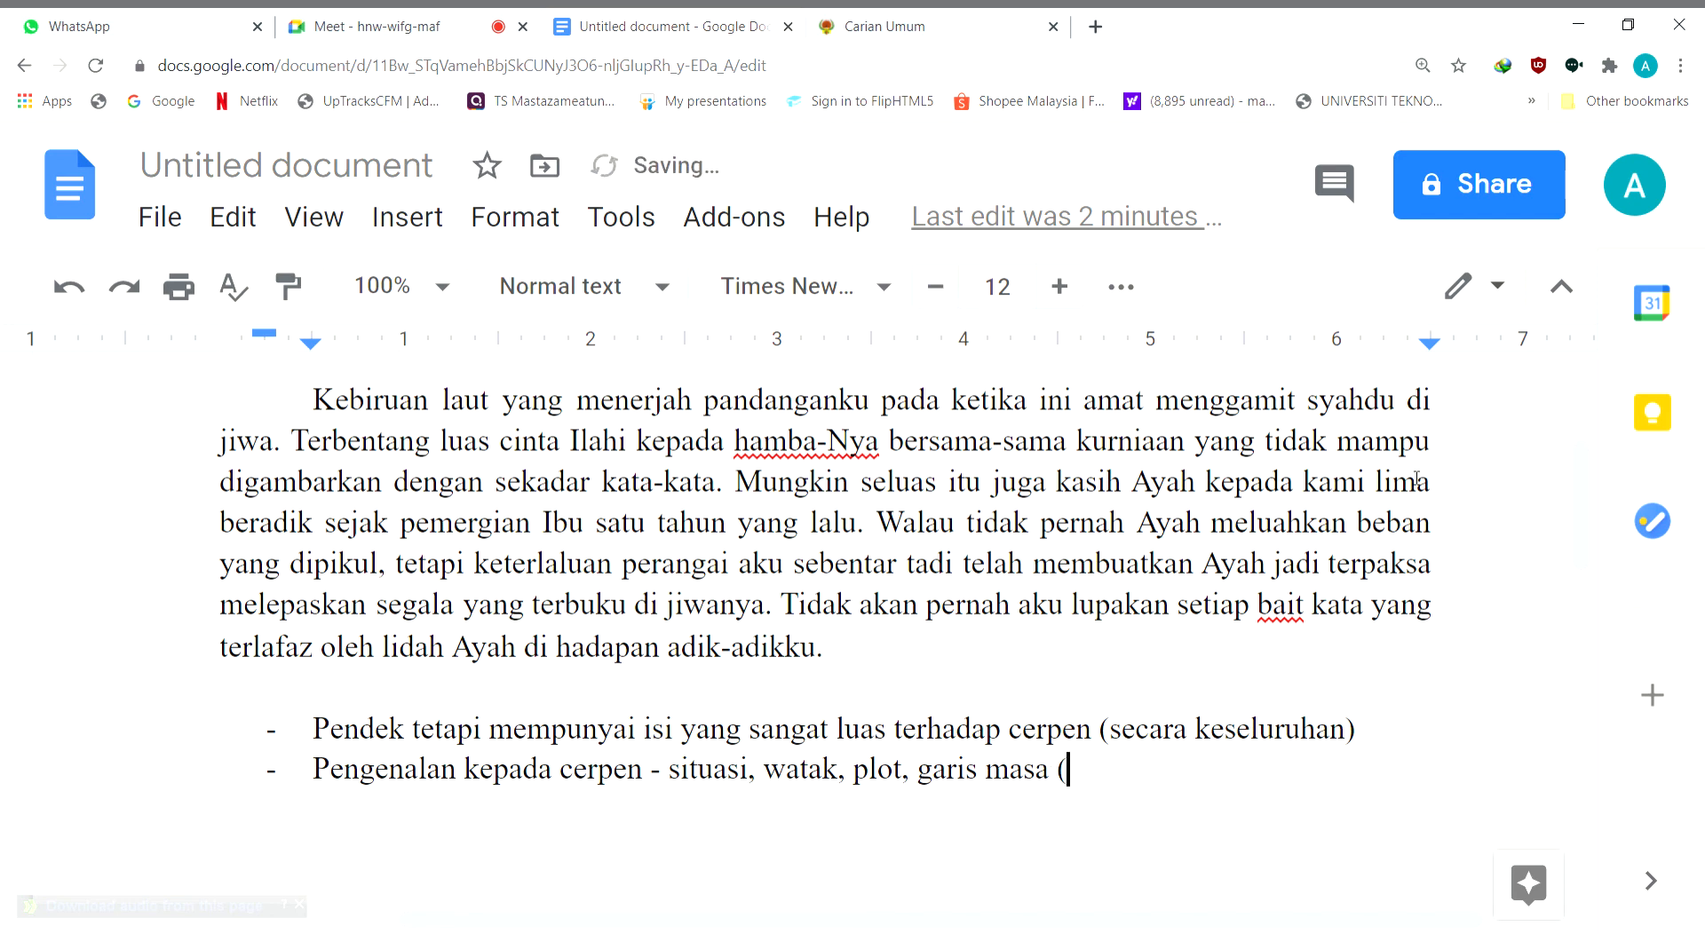
{"action": "type", "text": "langus"}
{"action": "key", "text": "BackSpace"}
{"action": "type", "text": "sung/ tidak langsung)"}
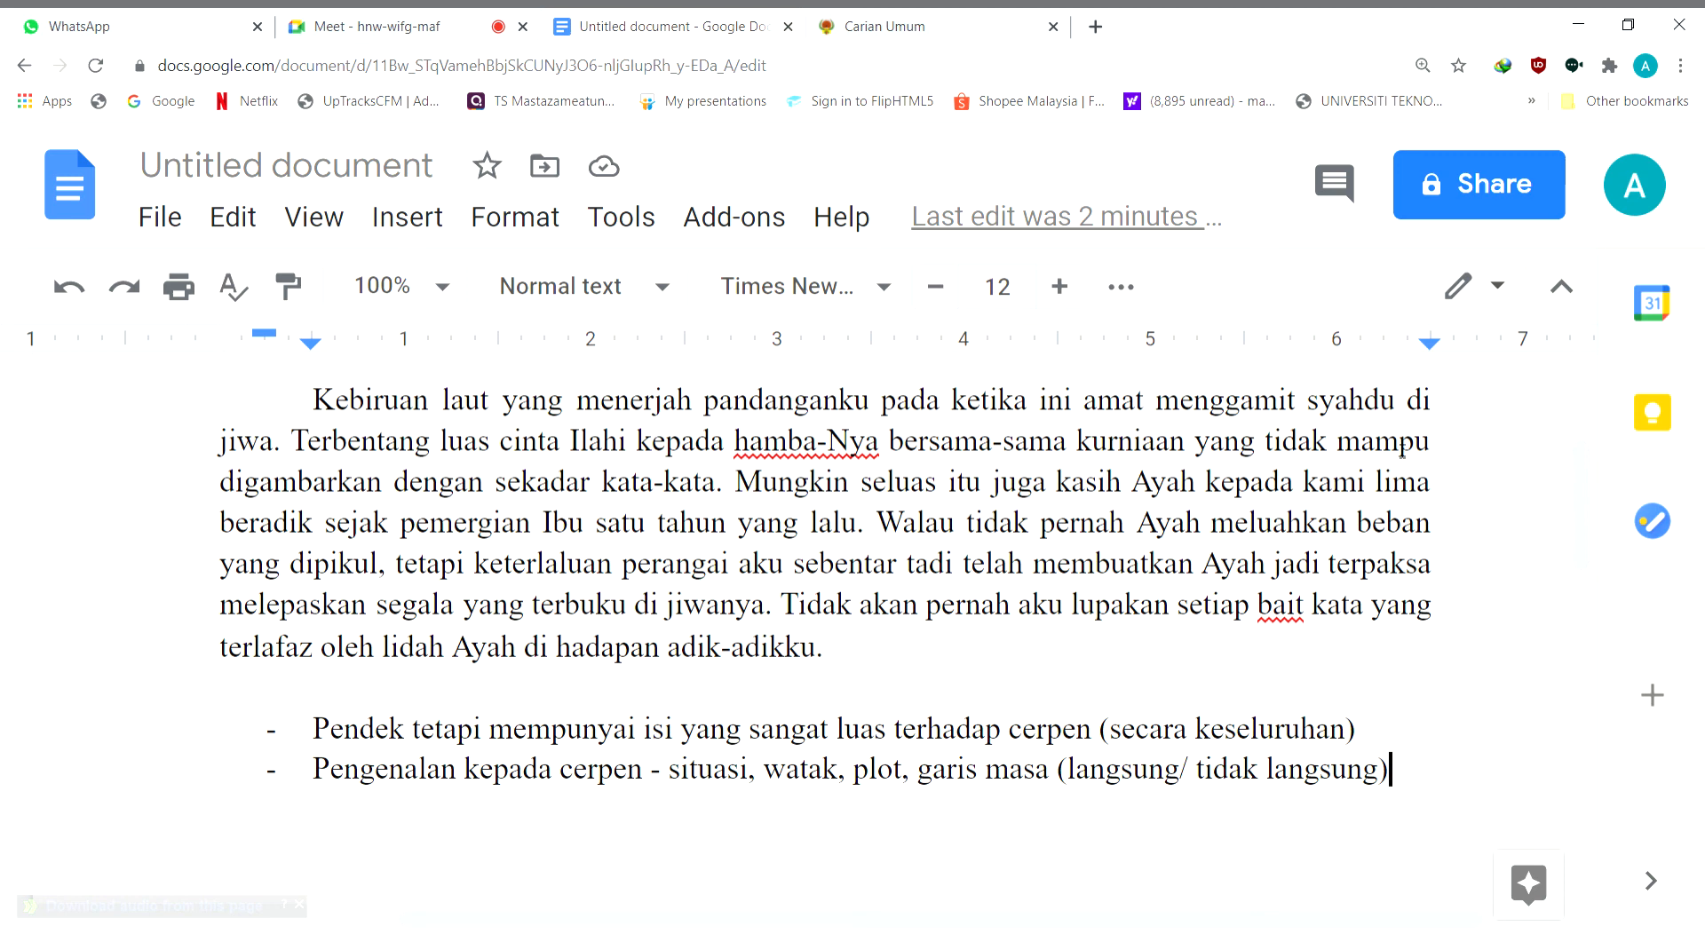
{"action": "scroll", "coordinate": [1406, 438], "scroll_direction": "up", "scroll_amount": 1}
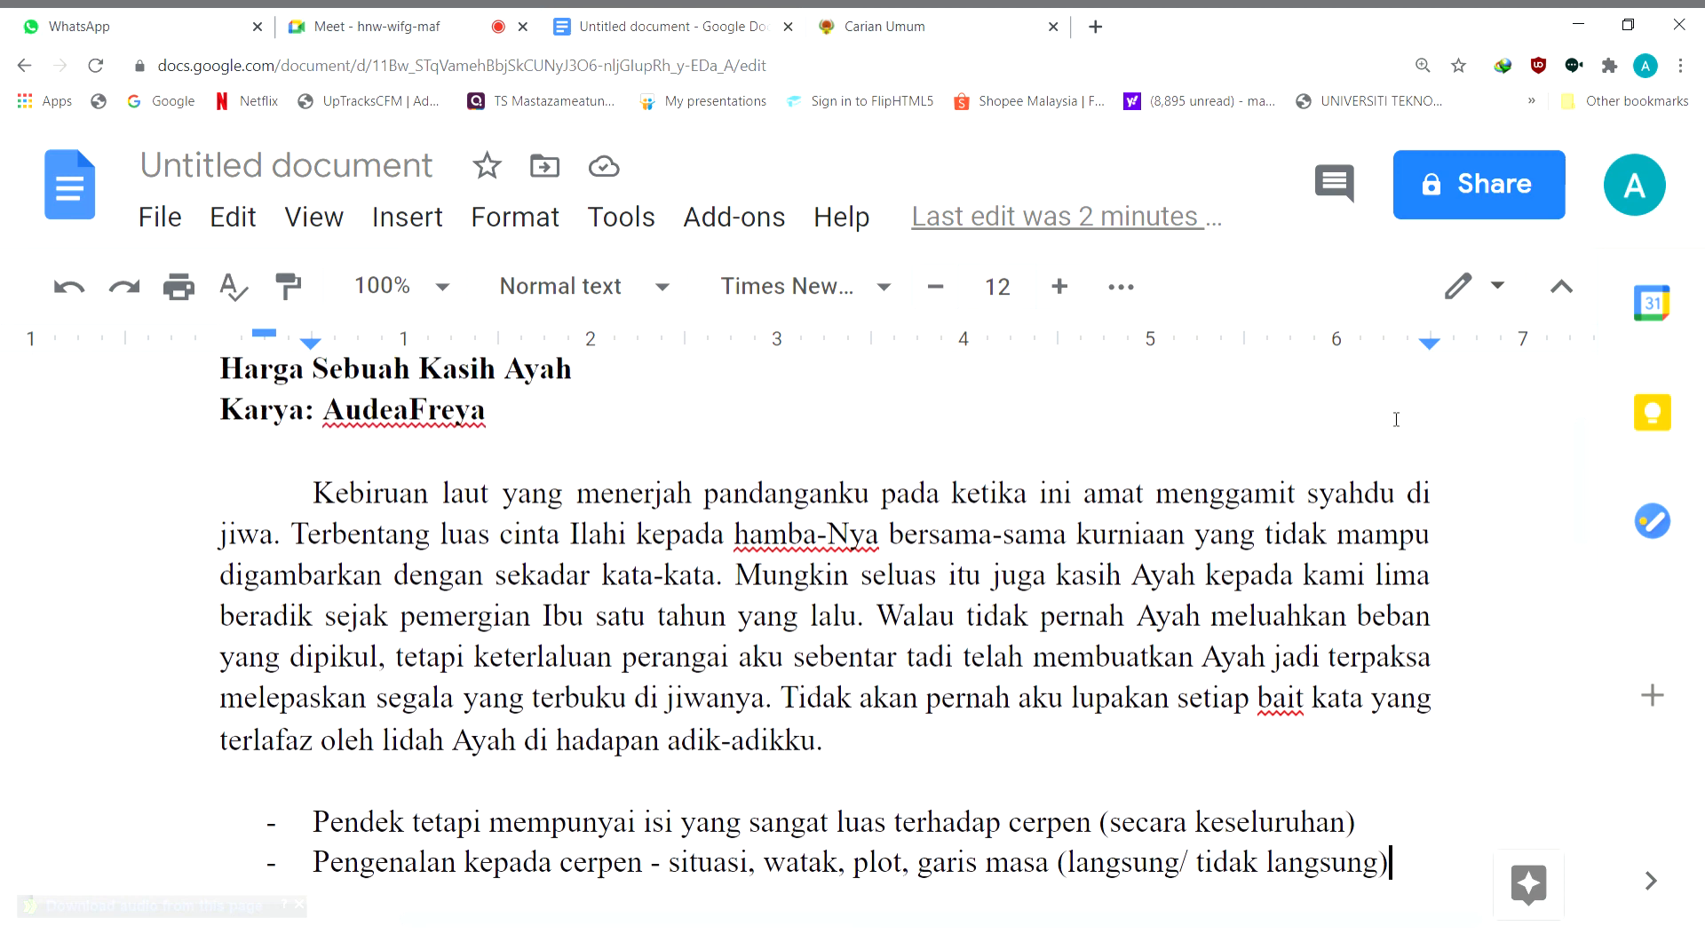
{"action": "double_click", "coordinate": [433, 393]}
{"action": "left_click", "coordinate": [433, 394]}
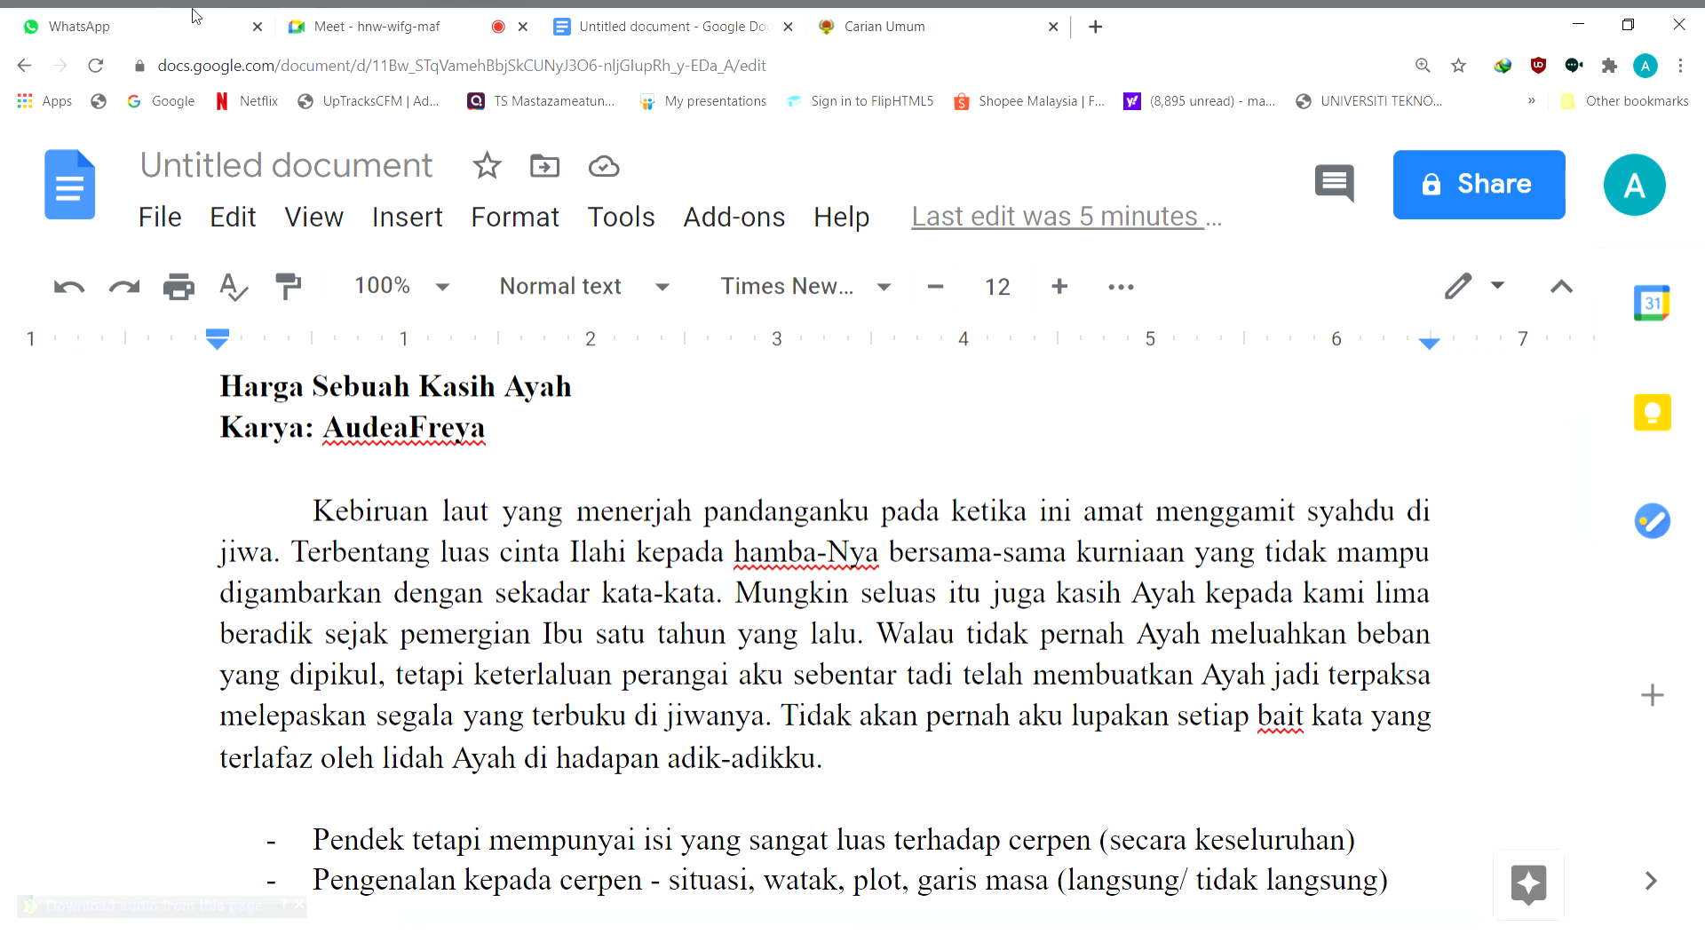
Switch to the Google Meet call, stop presenting the screen and leave the meeting
{"action": "left_click", "coordinate": [421, 27]}
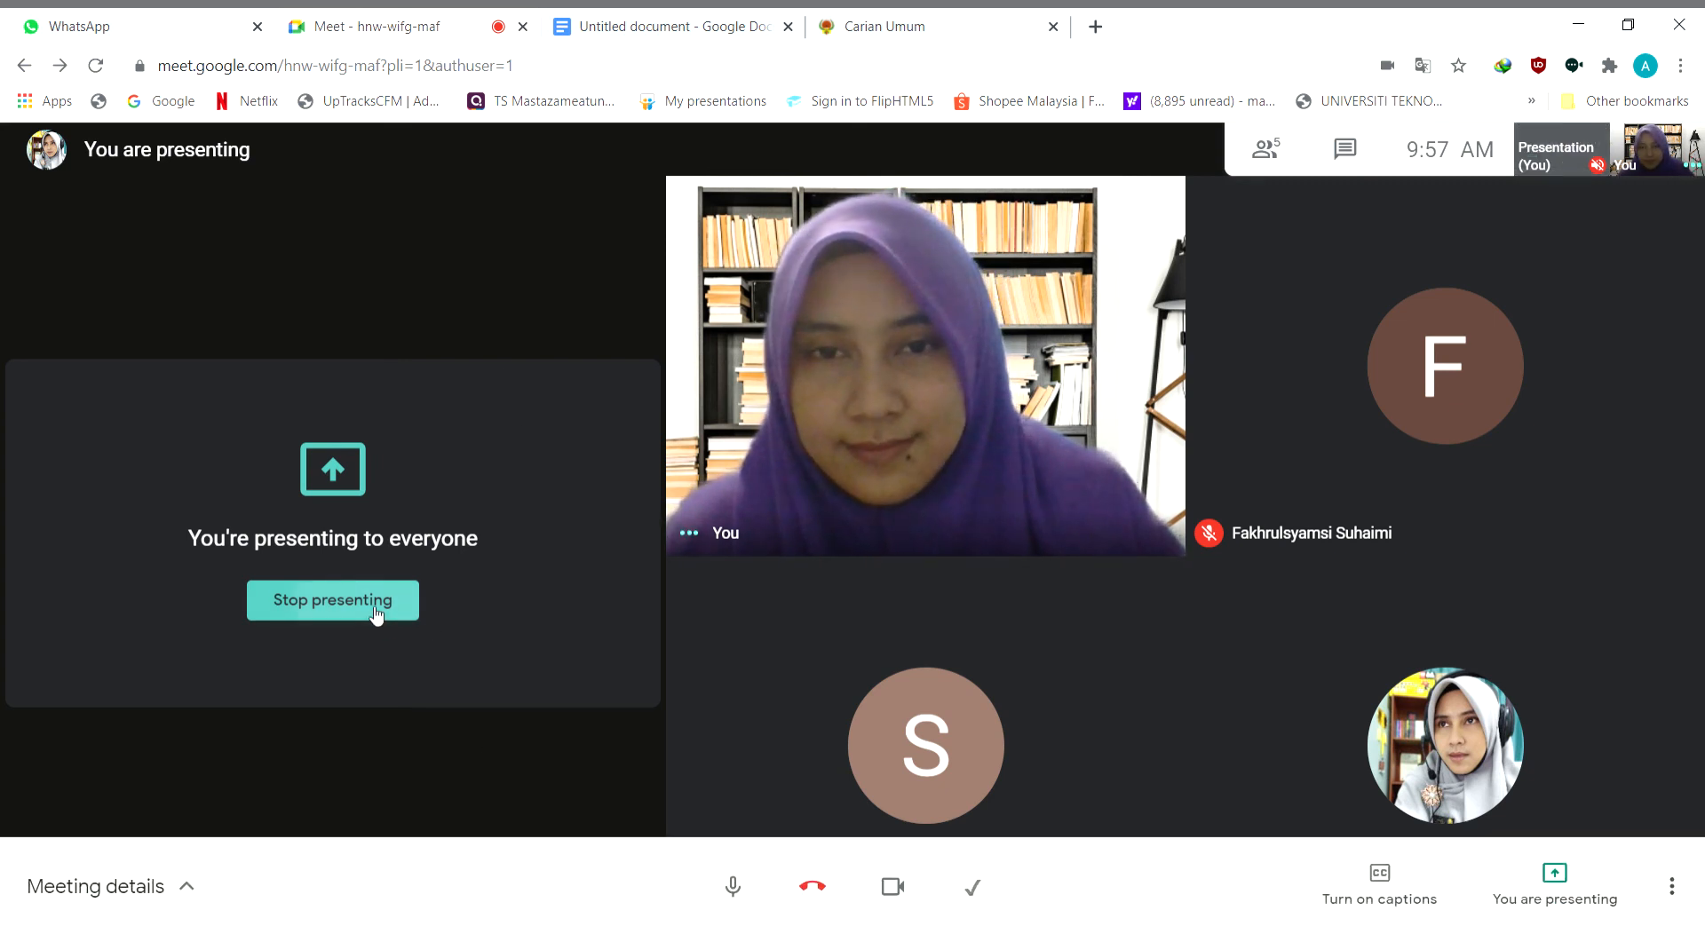
{"action": "left_click", "coordinate": [384, 600]}
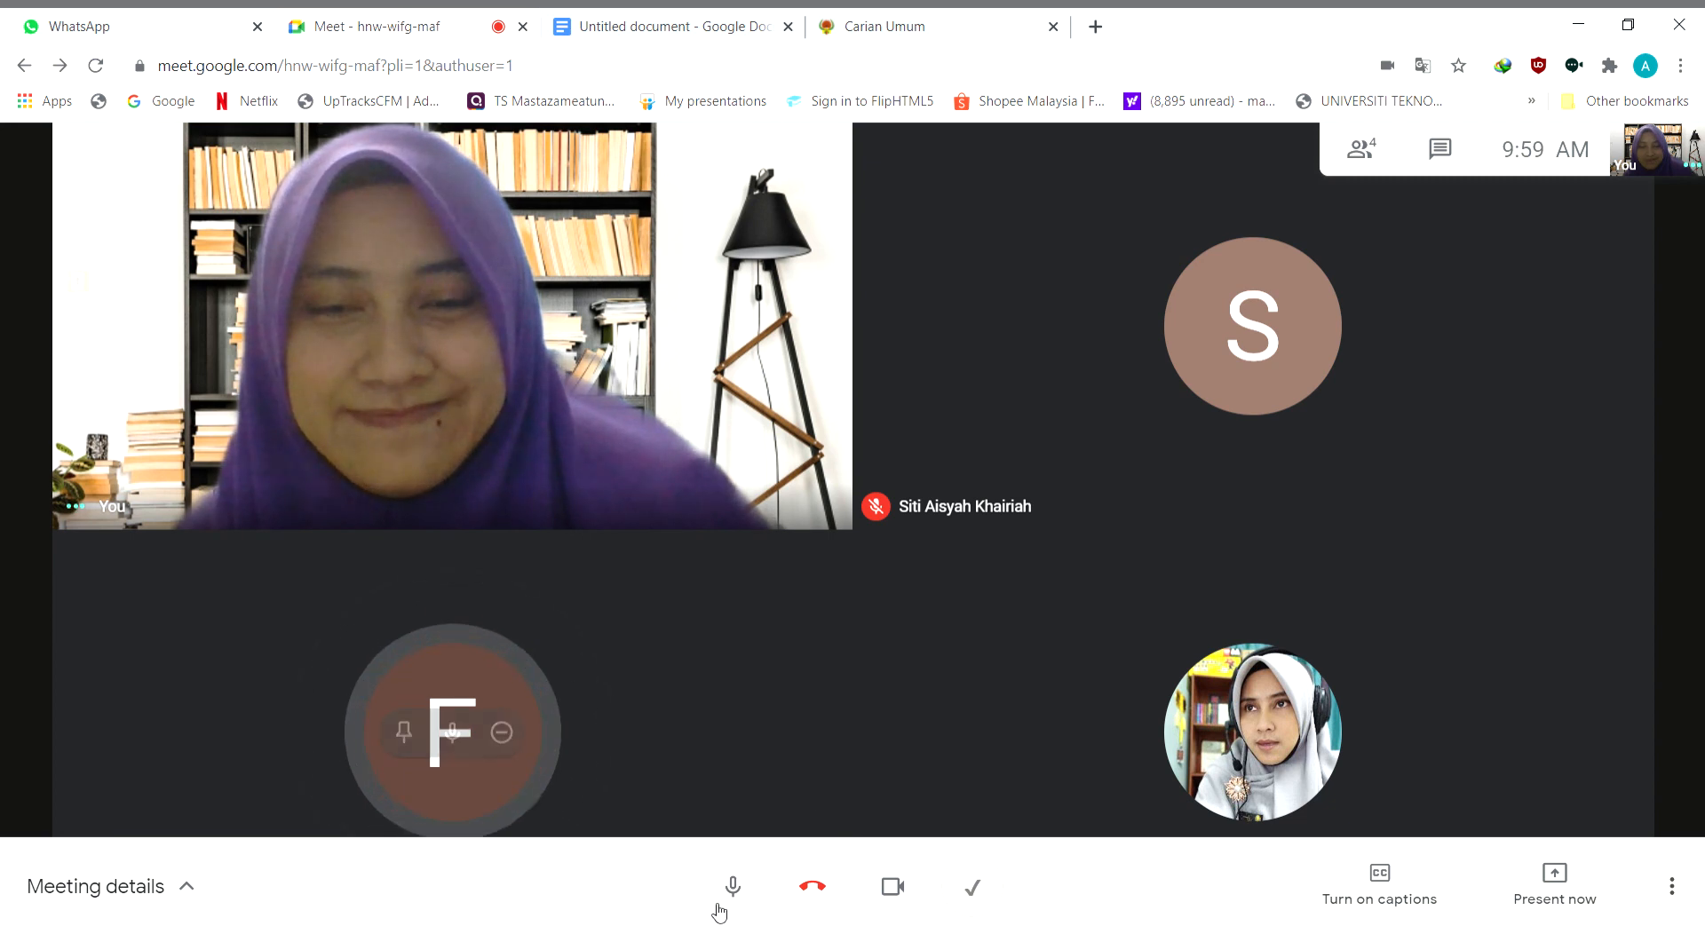
{"action": "left_click", "coordinate": [824, 899]}
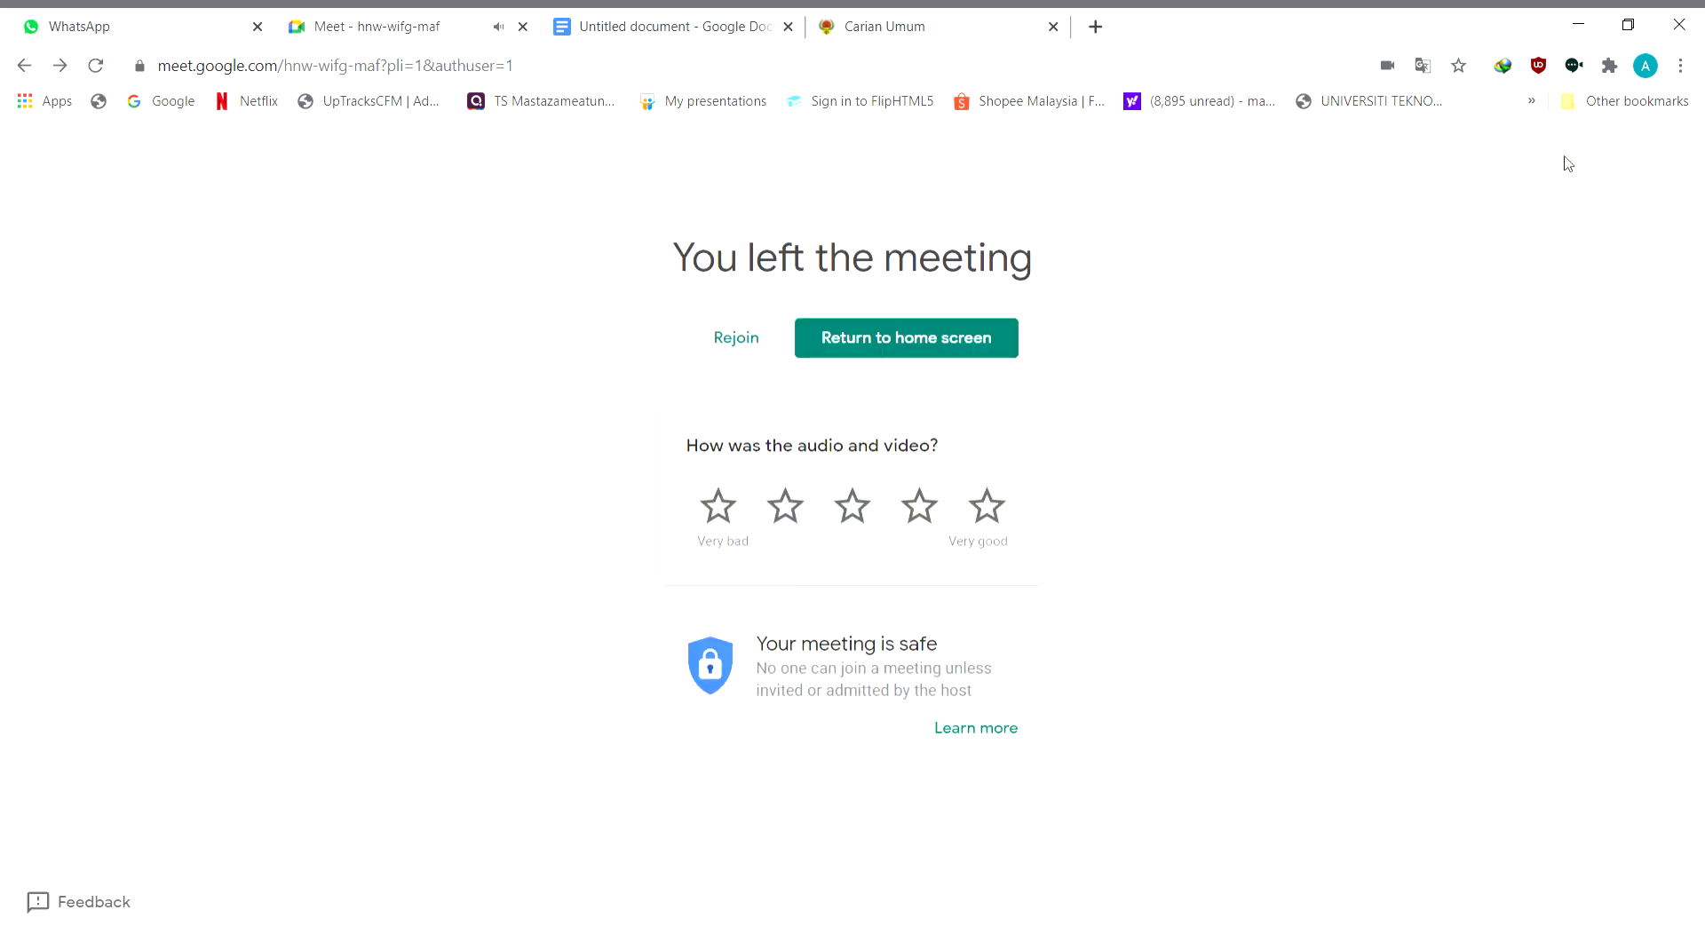